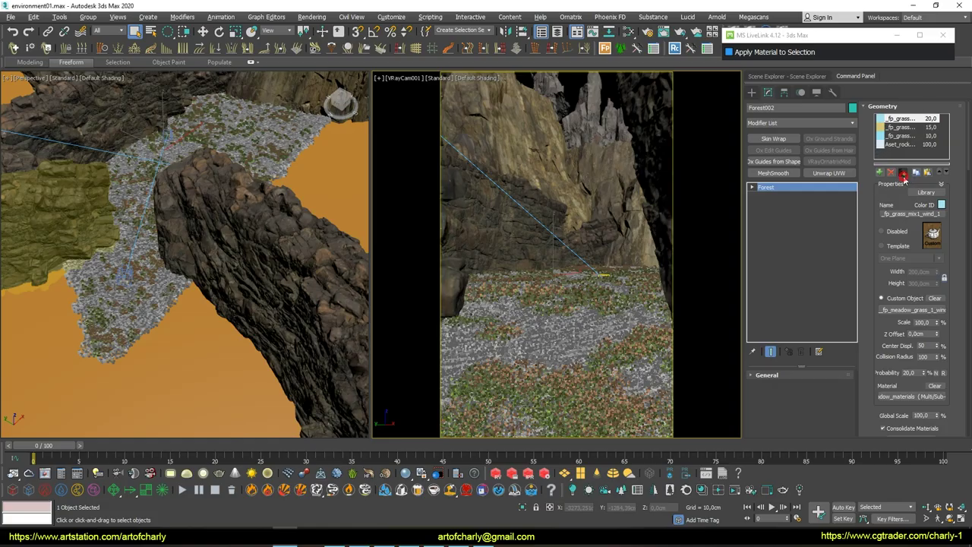
- Open the Add multiple object picker for the Forest Pack geometry list
{"action": "left_click", "coordinate": [902, 174]}
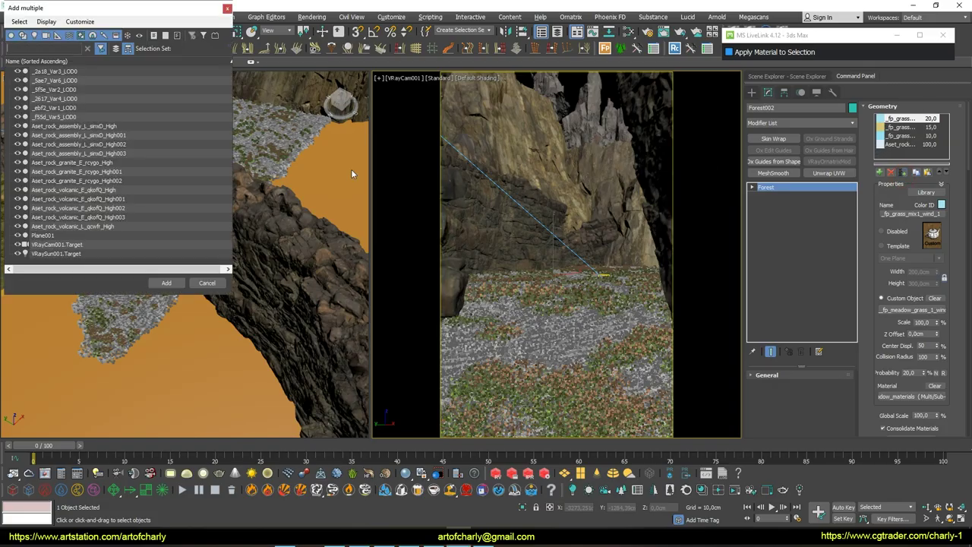
- Add the range of rock variants to Forest002's geometry list
{"action": "left_click", "coordinate": [64, 118]}
{"action": "left_click", "coordinate": [58, 71], "text": "shift"}
{"action": "left_click", "coordinate": [164, 282]}
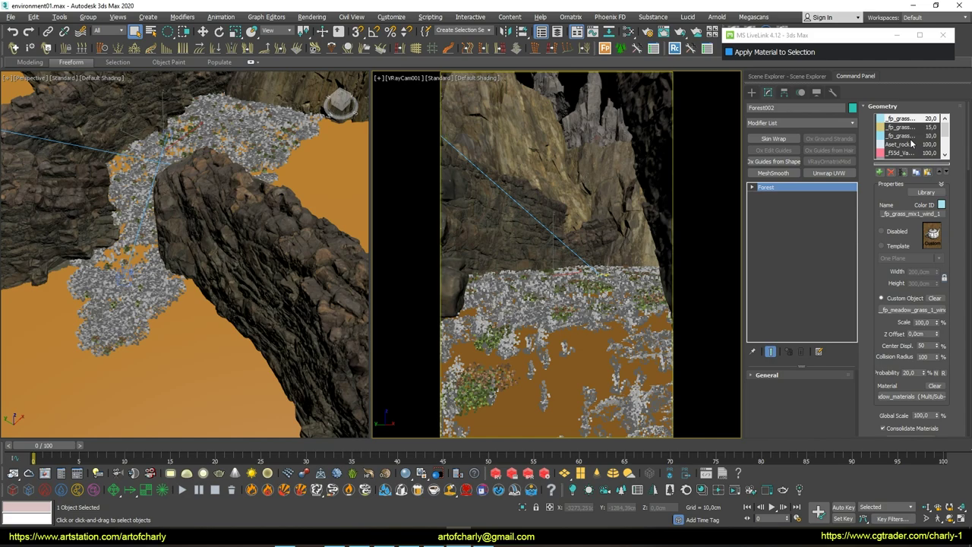
- Enlarge the geometry list and set the _2a18_Var3_LOD0 rock's probability to 20
{"action": "scroll", "coordinate": [911, 143], "scroll_direction": "down", "scroll_amount": 5}
{"action": "left_click_drag", "start_coordinate": [911, 161], "coordinate": [915, 253]}
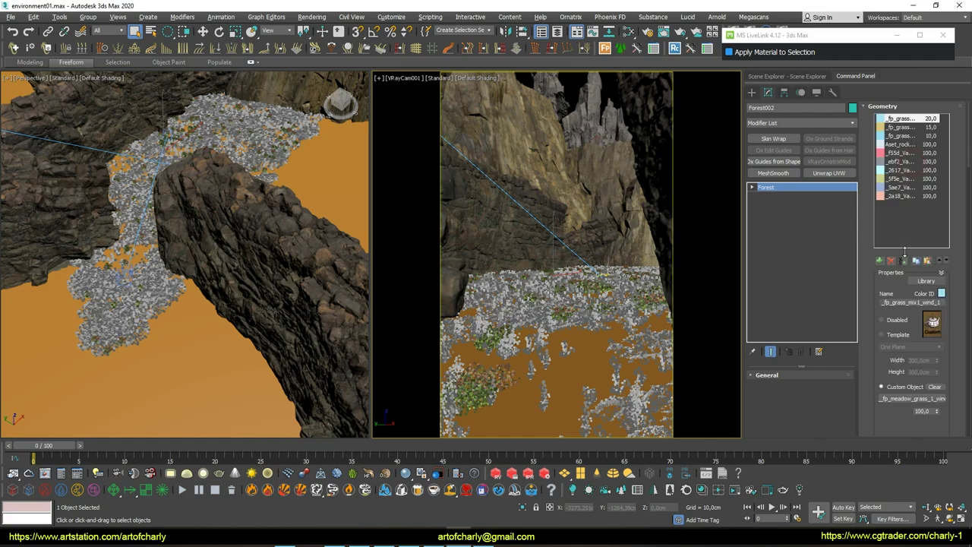
{"action": "scroll", "coordinate": [906, 393], "scroll_direction": "down", "scroll_amount": 3}
{"action": "scroll", "coordinate": [908, 402], "scroll_direction": "down", "scroll_amount": 2}
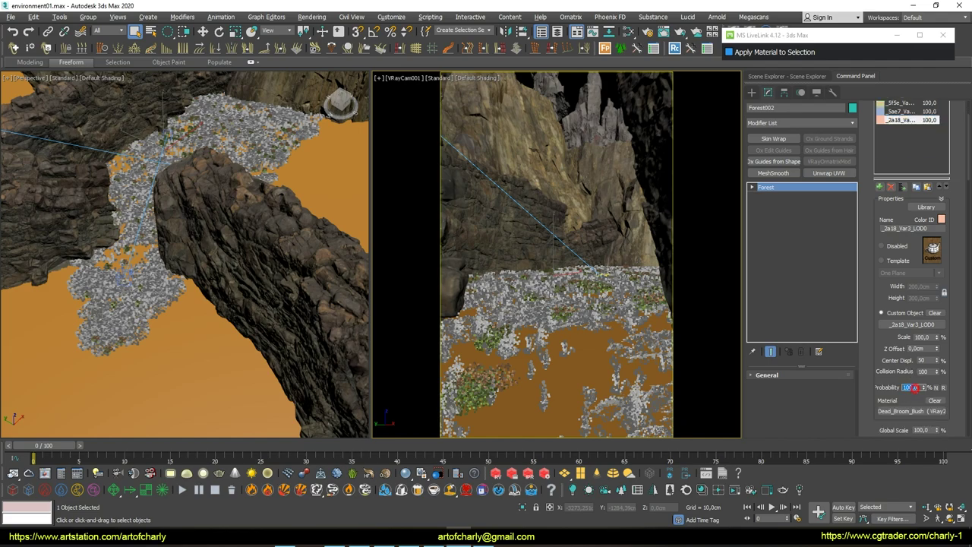
{"action": "type", "text": "0"}
{"action": "key", "text": "Return"}
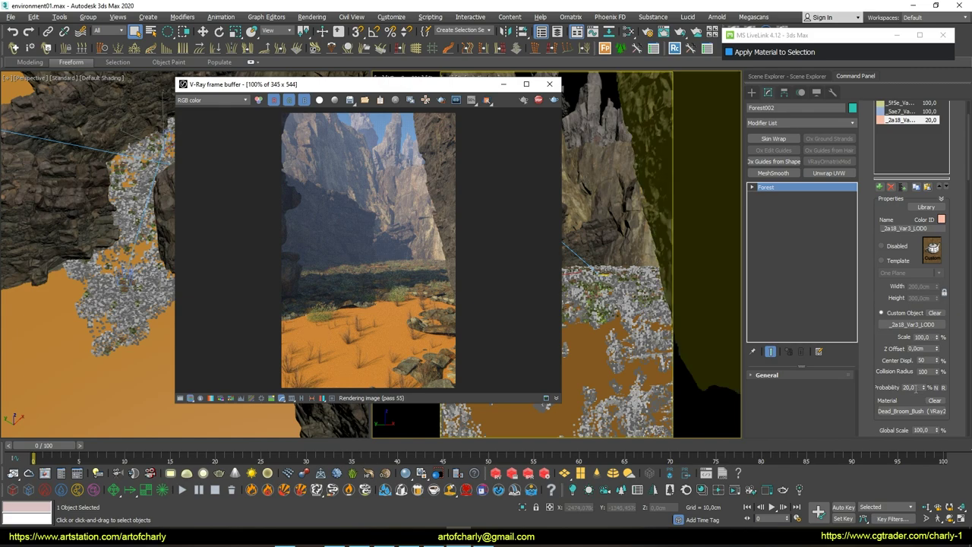
- Lower the _2a18 rock's probability to 3 and the _Sae7_Var6_LOD0 rock's to 10
{"action": "type", "text": "3"}
{"action": "key", "text": "Return"}
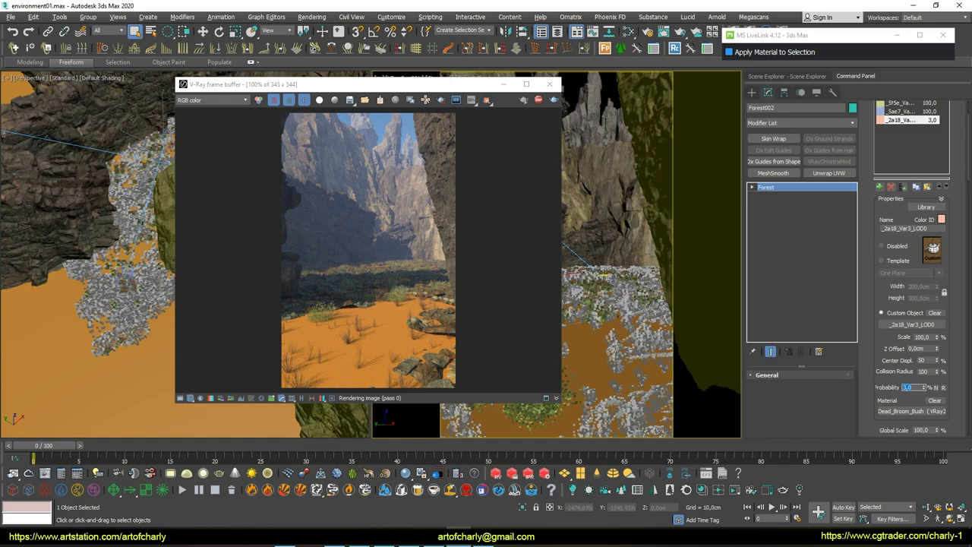
{"action": "left_click_drag", "start_coordinate": [866, 247], "coordinate": [871, 298]}
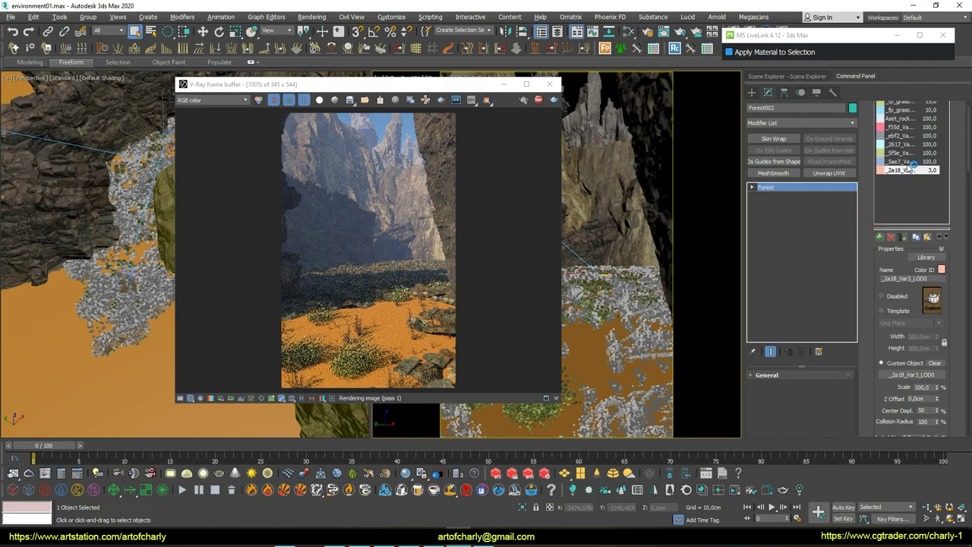
{"action": "left_click_drag", "start_coordinate": [885, 401], "coordinate": [879, 330]}
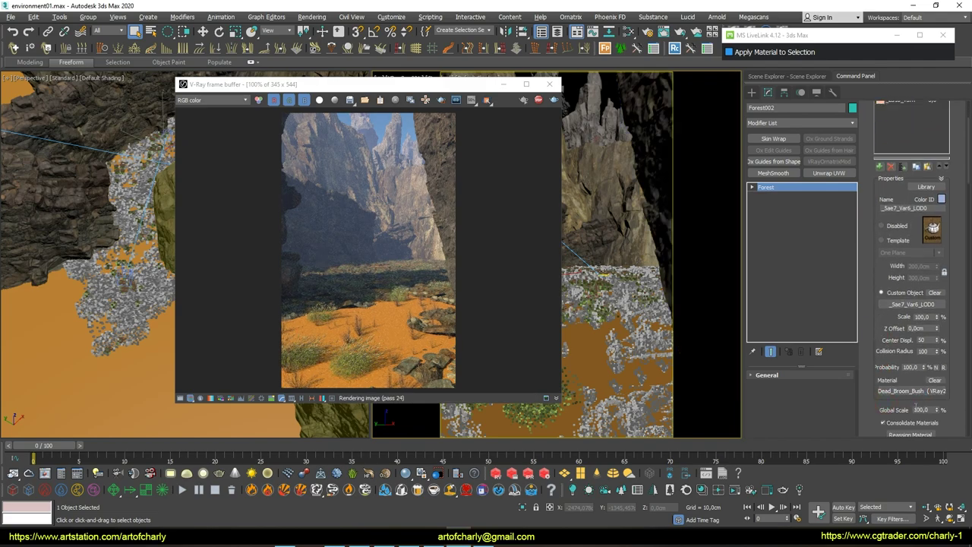
{"action": "left_click_drag", "start_coordinate": [897, 403], "coordinate": [896, 351]}
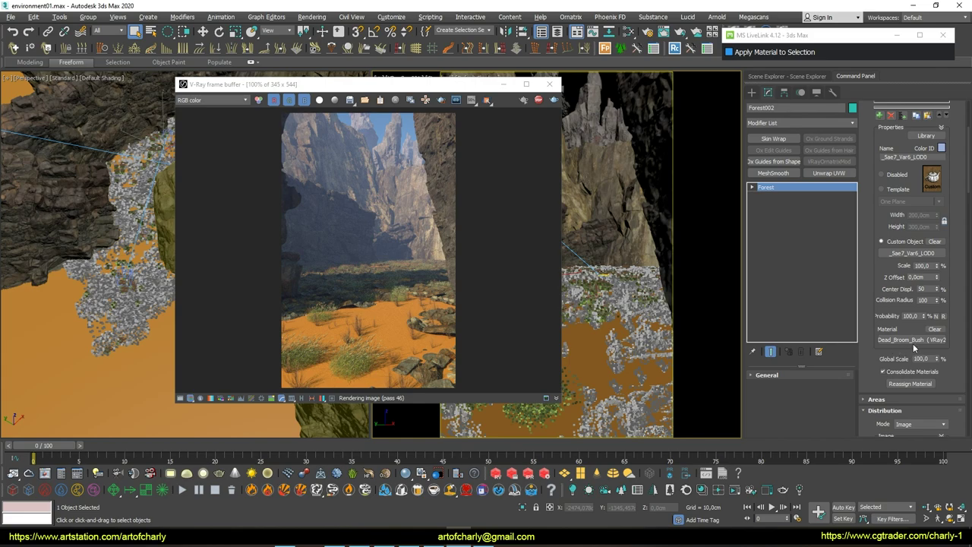
{"action": "left_click_drag", "start_coordinate": [921, 315], "coordinate": [855, 320]}
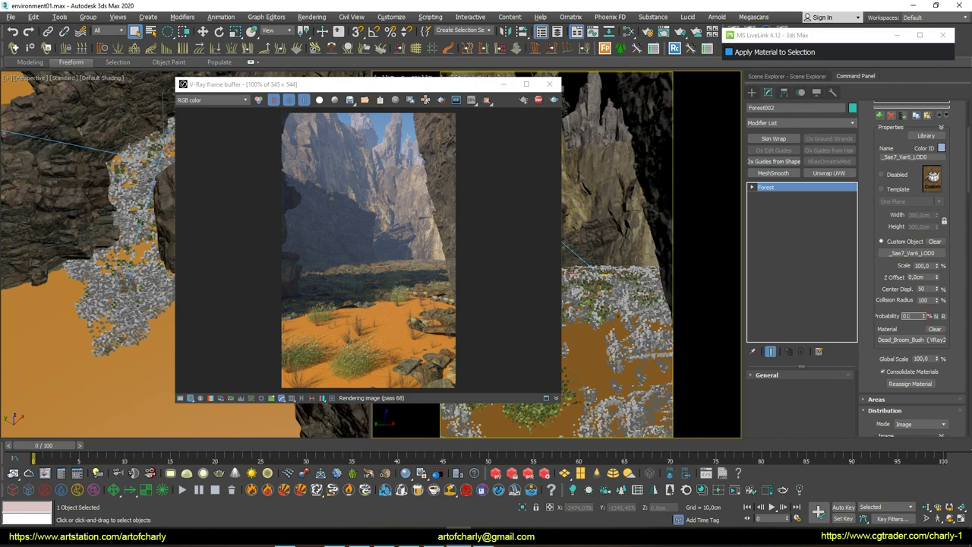
{"action": "type", "text": "10"}
{"action": "key", "text": "Return"}
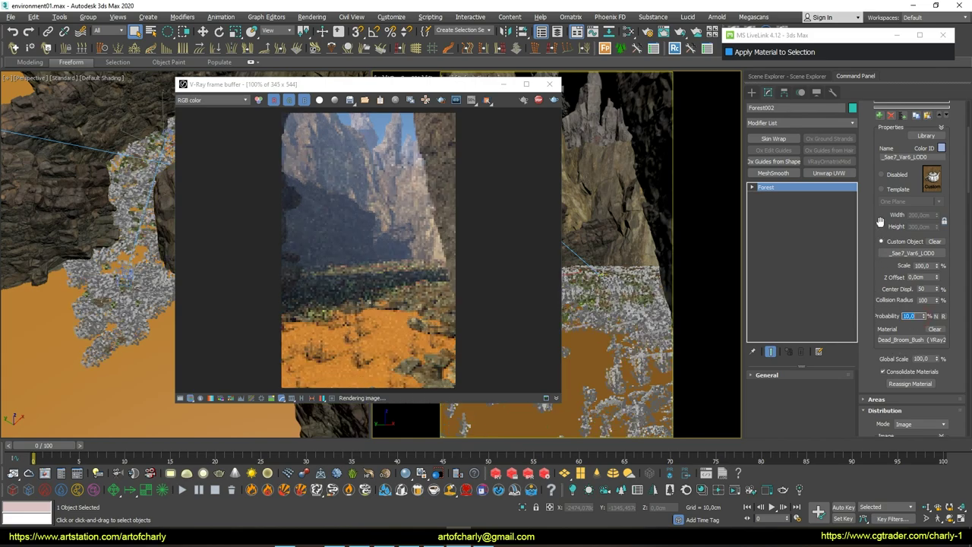
- Give the remaining four rocks a shared lower probability, then export Nordic Moss from Quixel Bridge
{"action": "scroll", "coordinate": [912, 190], "scroll_direction": "up", "scroll_amount": 3}
{"action": "left_click", "coordinate": [922, 133]}
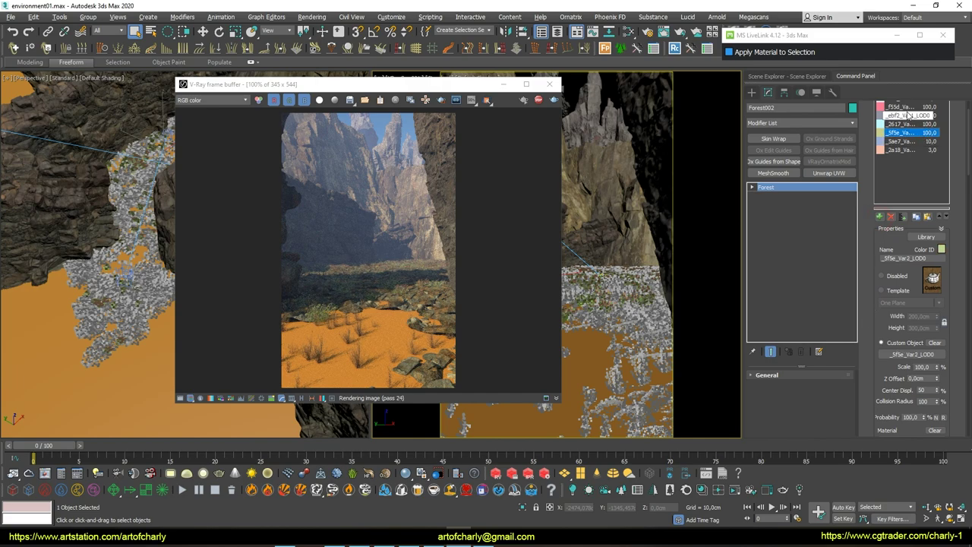
{"action": "left_click", "coordinate": [904, 107], "text": "shift"}
{"action": "scroll", "coordinate": [881, 319], "scroll_direction": "down", "scroll_amount": 3}
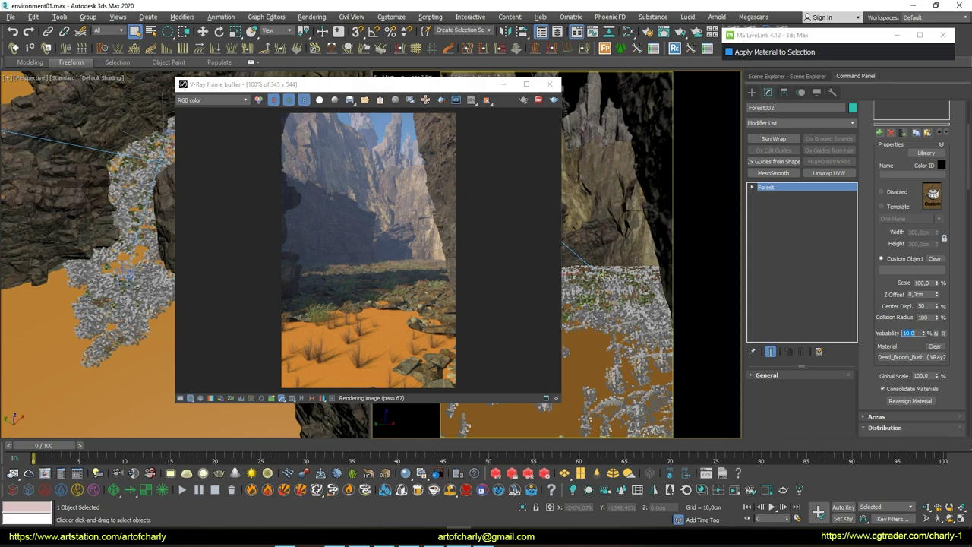
{"action": "key", "text": "Return"}
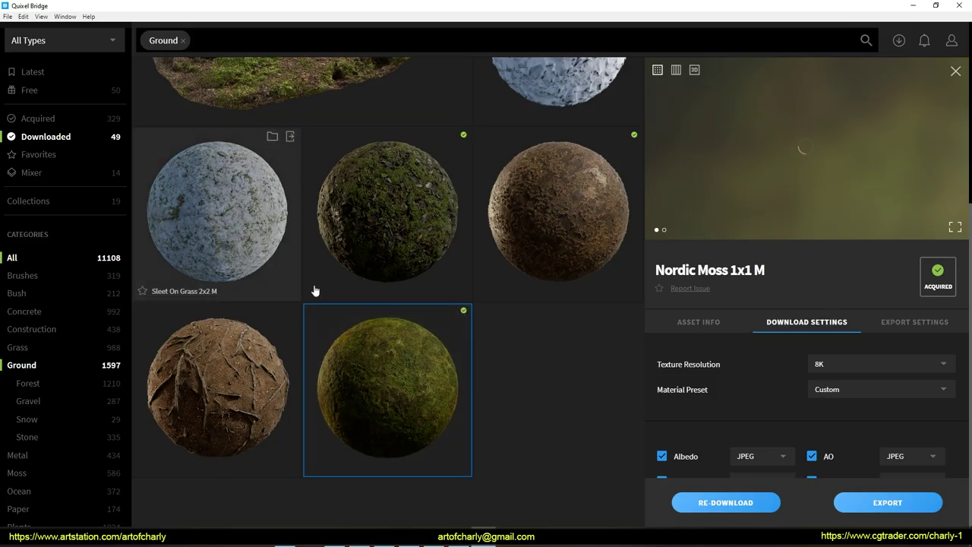
{"action": "left_click", "coordinate": [883, 503]}
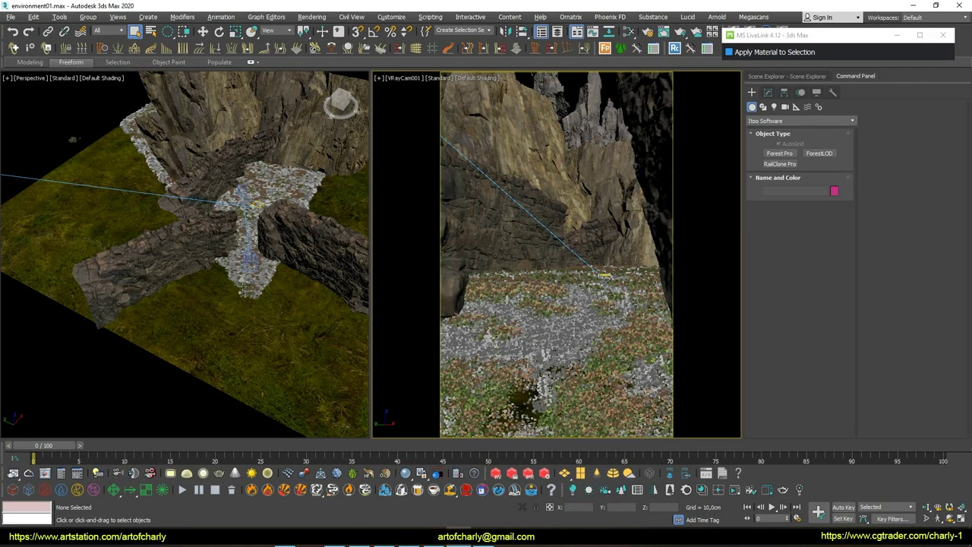
- Add a UVW Map modifier to Plane001 with 100 cm length and width
{"action": "middle_click_drag", "start_coordinate": [236, 289], "coordinate": [176, 321], "text": "alt"}
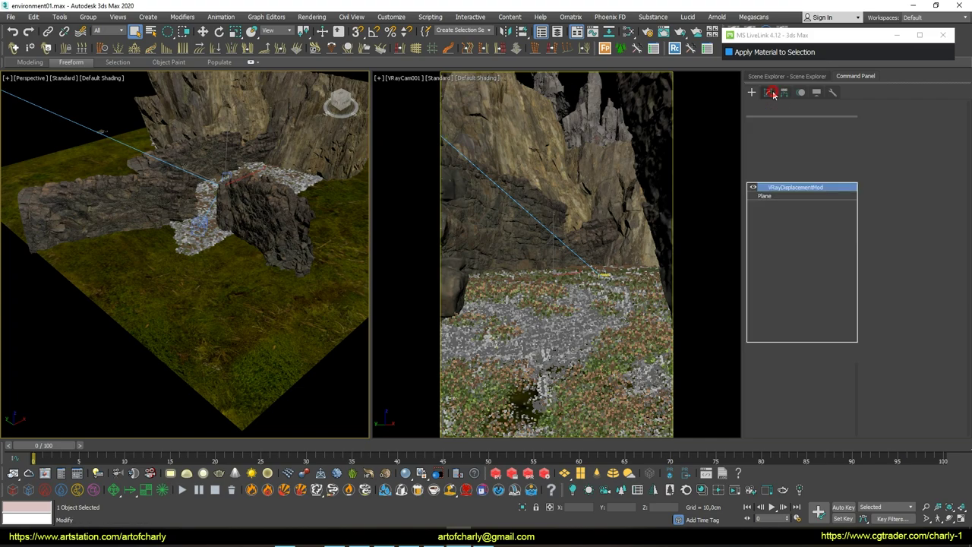
{"action": "left_click", "coordinate": [776, 196]}
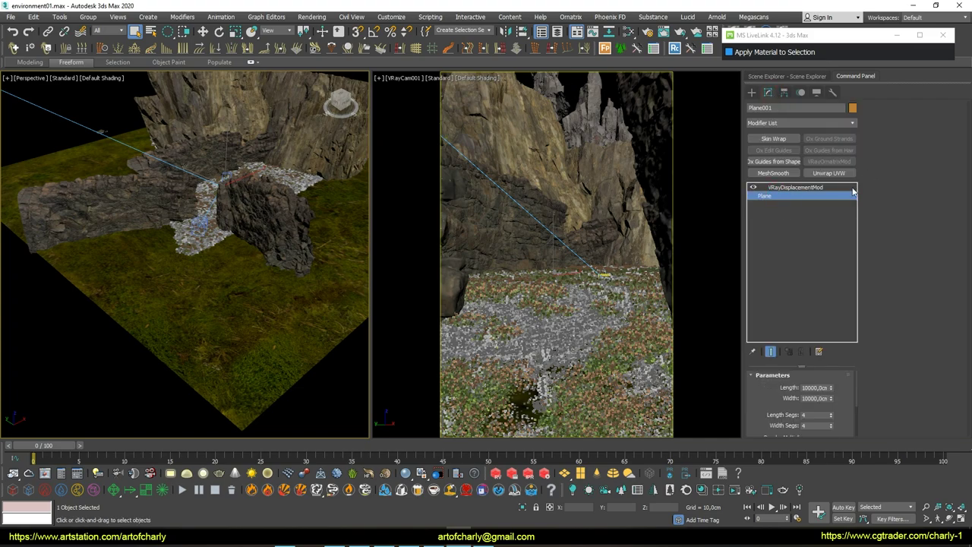
{"action": "left_click", "coordinate": [852, 123]}
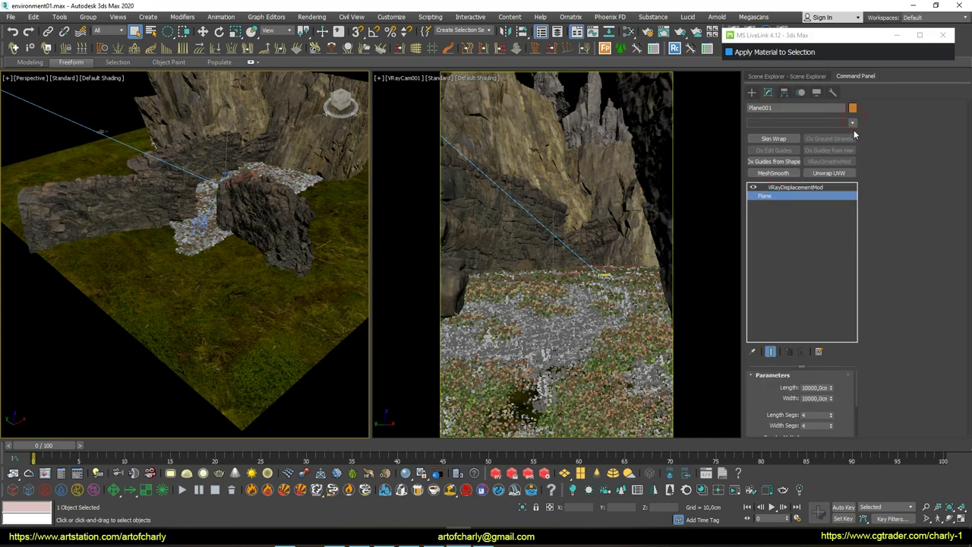
{"action": "left_click_drag", "start_coordinate": [860, 162], "coordinate": [859, 452]}
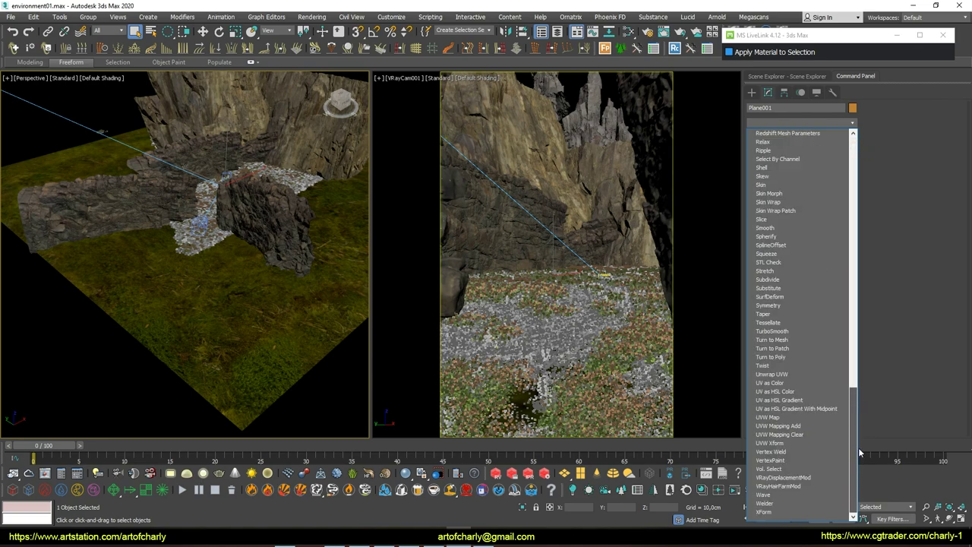
{"action": "left_click", "coordinate": [780, 418]}
{"action": "left_click", "coordinate": [780, 418]}
{"action": "key", "text": "alt+Tab"}
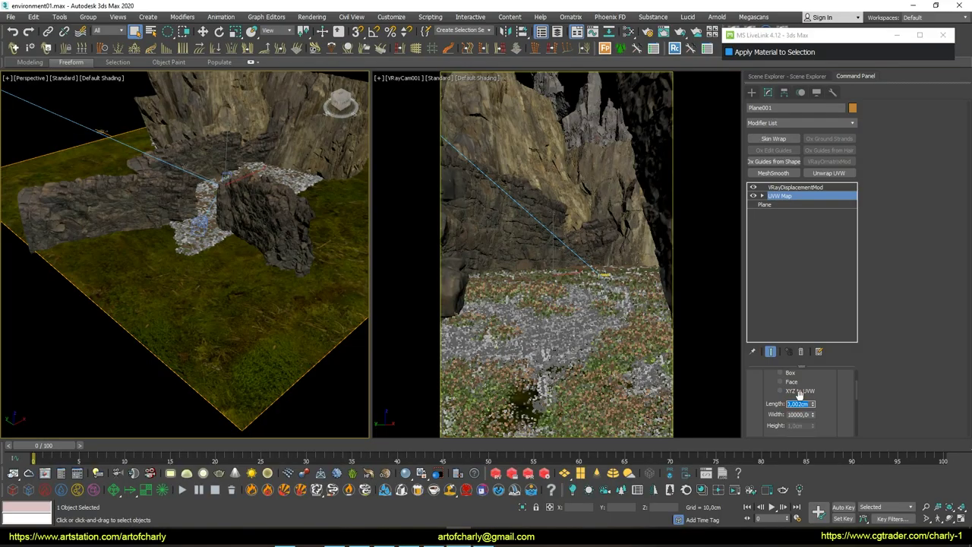
{"action": "type", "text": "100"}
{"action": "key", "text": "Return"}
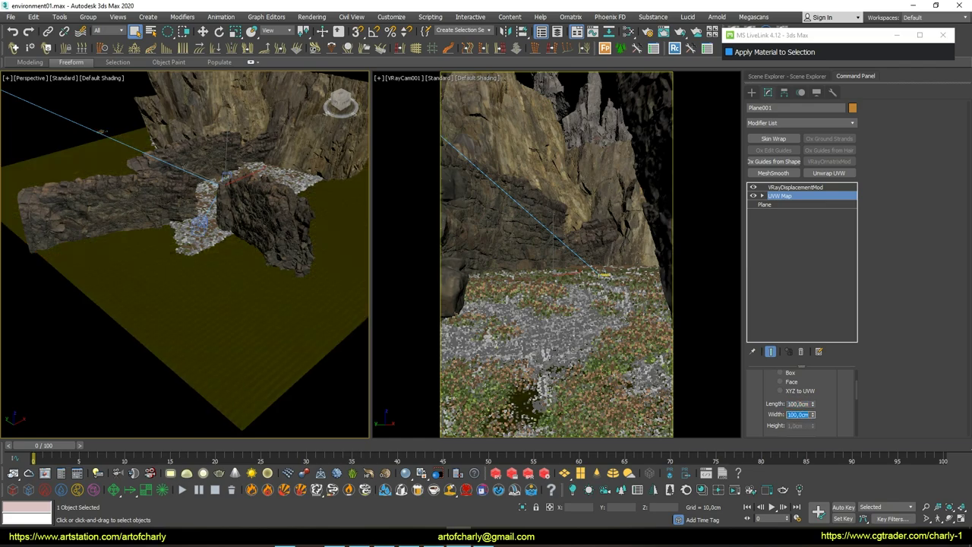
- Render the camera view to check the tiled moss ground
{"action": "left_click", "coordinate": [752, 92]}
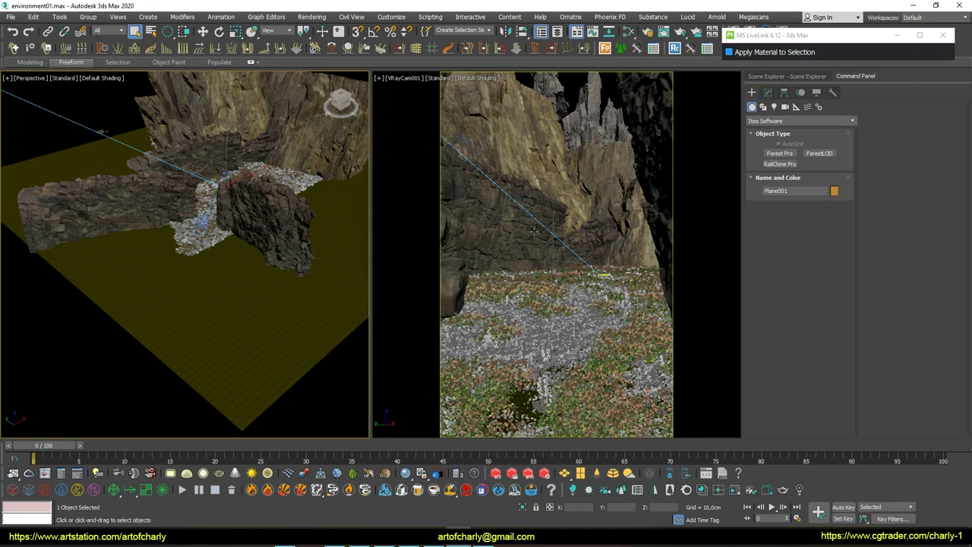
{"action": "right_click", "coordinate": [534, 232]}
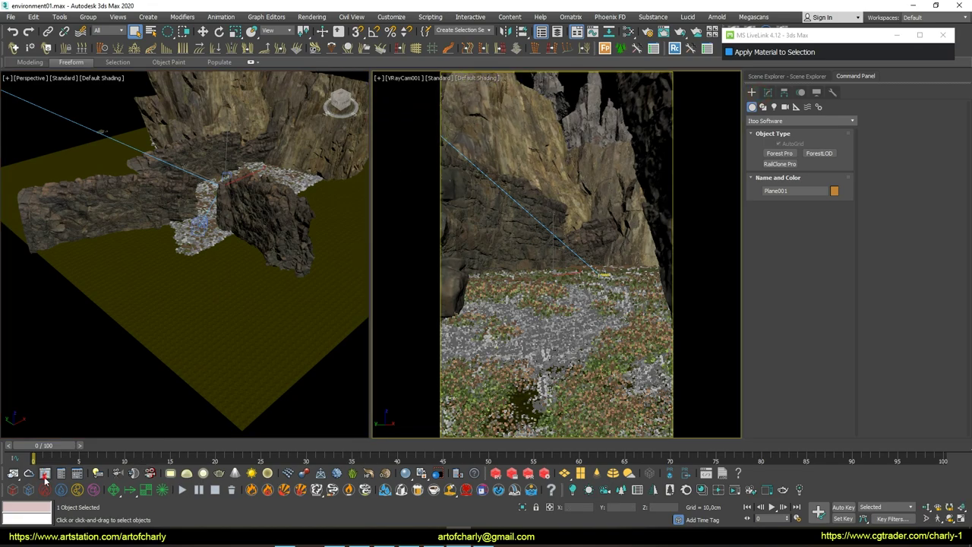
{"action": "left_click", "coordinate": [45, 474]}
{"action": "scroll", "coordinate": [369, 267], "scroll_direction": "down", "scroll_amount": 2}
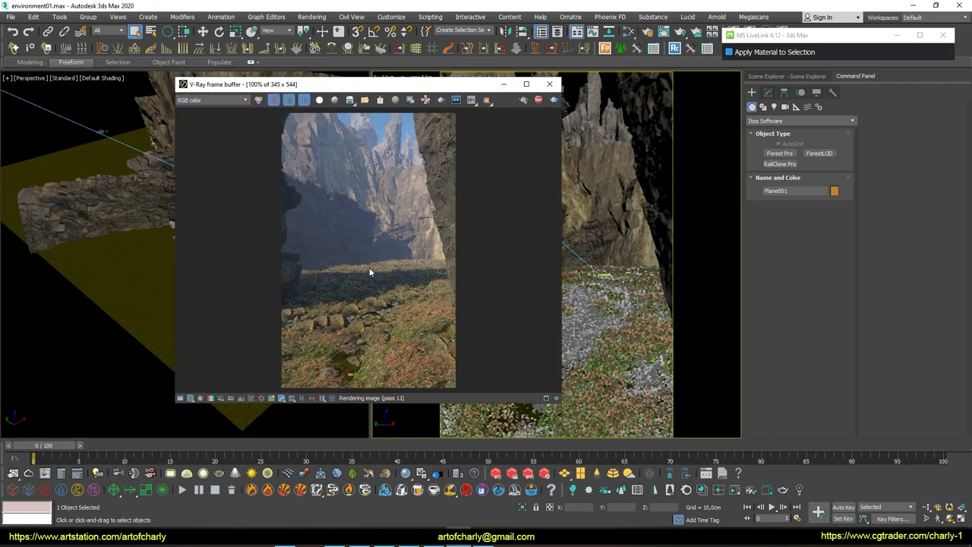
{"action": "scroll", "coordinate": [344, 369], "scroll_direction": "up", "scroll_amount": 2}
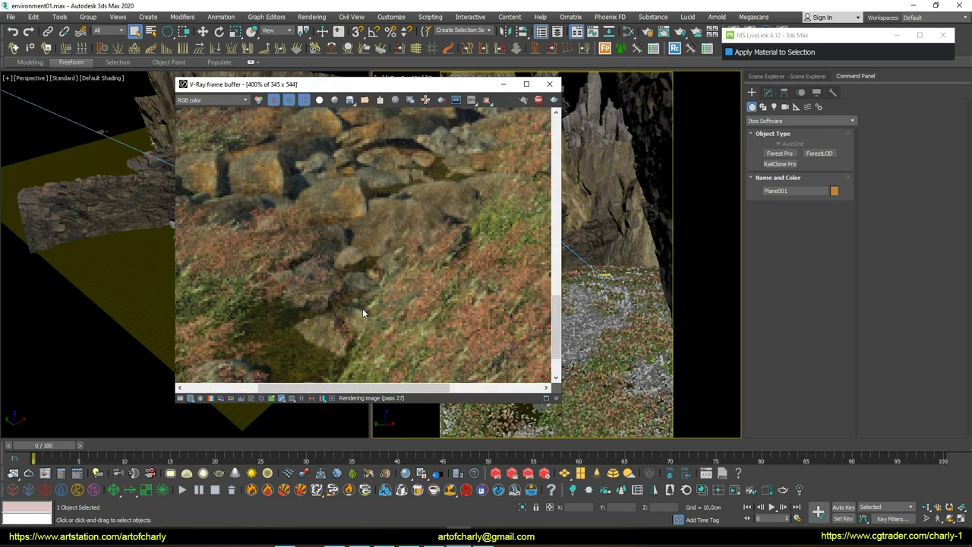
{"action": "scroll", "coordinate": [363, 312], "scroll_direction": "down", "scroll_amount": 1}
{"action": "scroll", "coordinate": [362, 310], "scroll_direction": "down", "scroll_amount": 3}
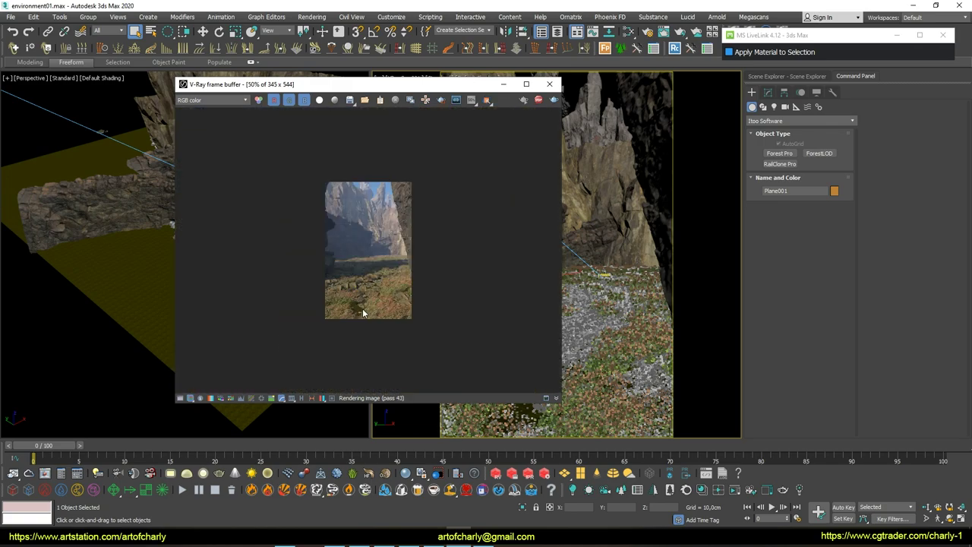
{"action": "scroll", "coordinate": [362, 309], "scroll_direction": "up", "scroll_amount": 3}
{"action": "scroll", "coordinate": [389, 162], "scroll_direction": "up", "scroll_amount": 1}
{"action": "scroll", "coordinate": [389, 162], "scroll_direction": "down", "scroll_amount": 1}
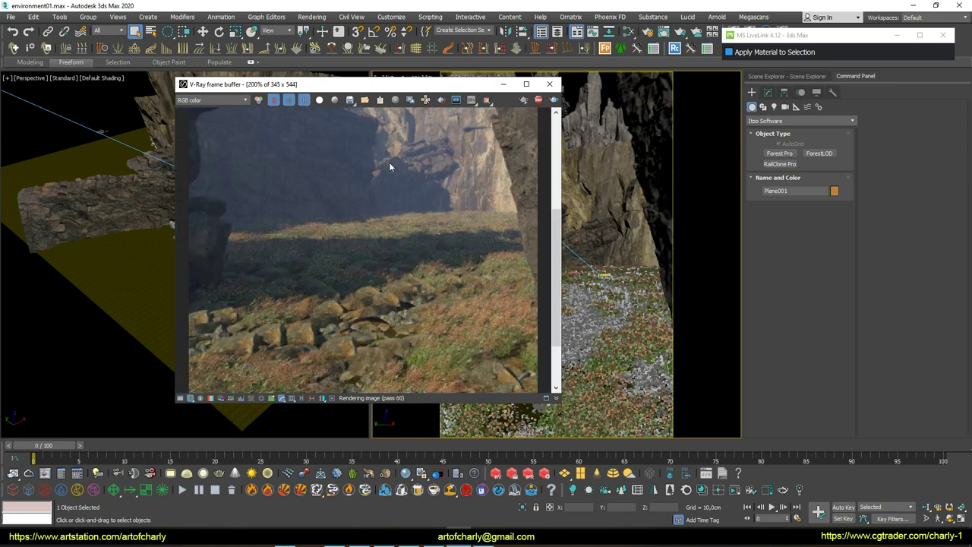
{"action": "scroll", "coordinate": [391, 167], "scroll_direction": "down", "scroll_amount": 1}
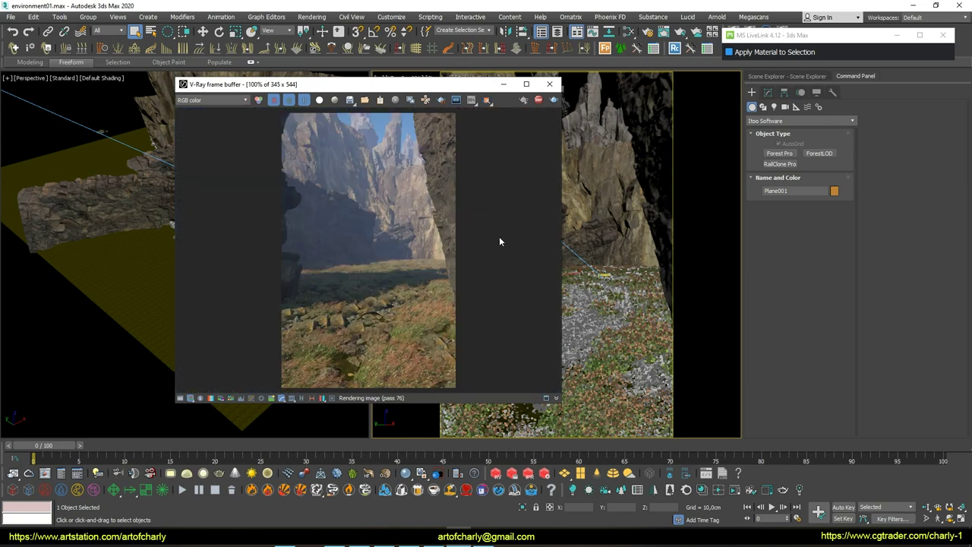
{"action": "middle_click_drag", "start_coordinate": [627, 268], "coordinate": [629, 260]}
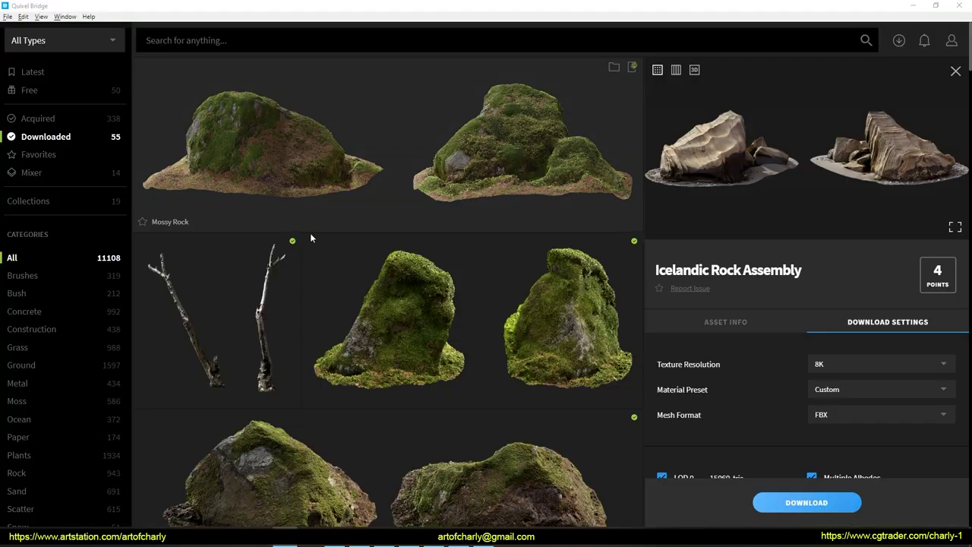
- Select the Mossy Rock card in the Downloaded grid and export it to 3ds Max
{"action": "scroll", "coordinate": [309, 232], "scroll_direction": "down", "scroll_amount": 3}
{"action": "scroll", "coordinate": [385, 291], "scroll_direction": "down", "scroll_amount": 3}
{"action": "scroll", "coordinate": [366, 285], "scroll_direction": "down", "scroll_amount": 3}
{"action": "scroll", "coordinate": [383, 304], "scroll_direction": "down", "scroll_amount": 3}
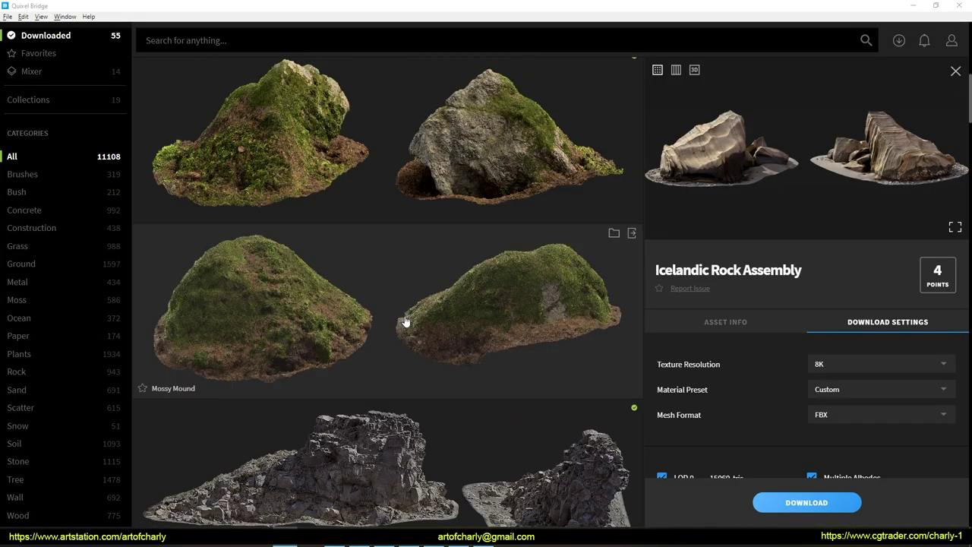
{"action": "scroll", "coordinate": [410, 331], "scroll_direction": "down", "scroll_amount": 3}
{"action": "scroll", "coordinate": [419, 304], "scroll_direction": "down", "scroll_amount": 2}
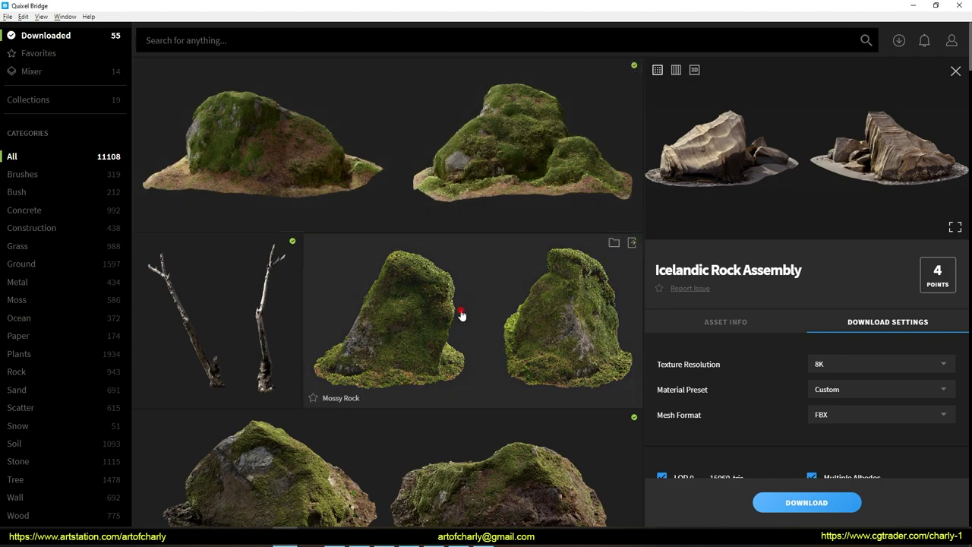
{"action": "left_click", "coordinate": [463, 319]}
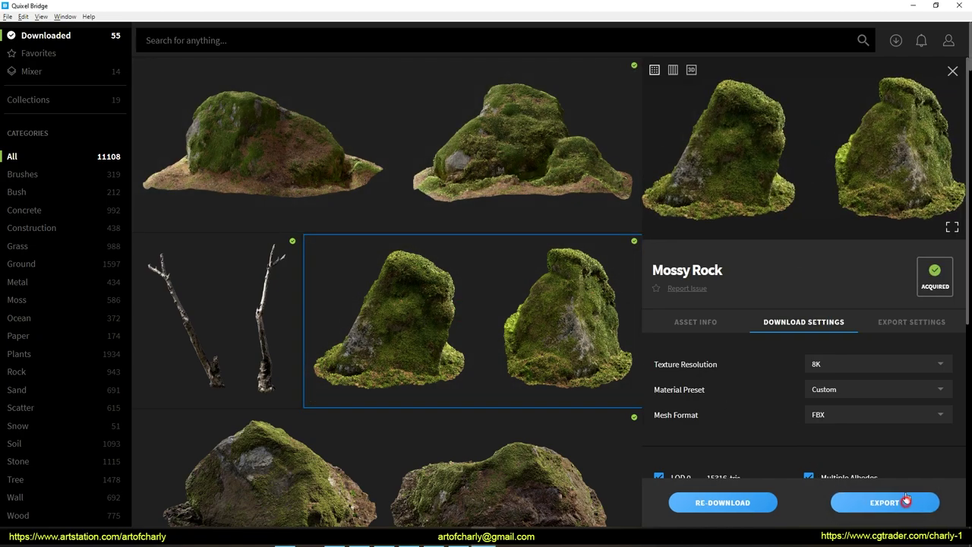
{"action": "left_click", "coordinate": [906, 503]}
- Move and rotate the mossy rock onto a new spot on the moss ground
{"action": "scroll", "coordinate": [210, 259], "scroll_direction": "down", "scroll_amount": 3}
{"action": "mouse_move", "coordinate": [209, 259]}
{"action": "middle_mouse_down", "text": "alt"}
{"action": "mouse_move", "coordinate": [133, 311]}
{"action": "mouse_move", "coordinate": [253, 293]}
{"action": "middle_mouse_up", "text": "alt"}
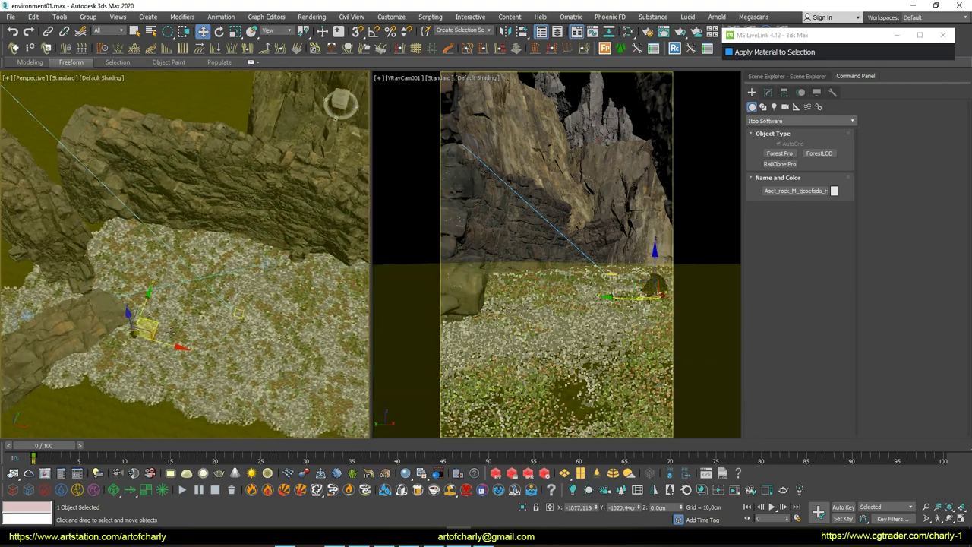
{"action": "mouse_move", "coordinate": [188, 290]}
{"action": "left_mouse_down"}
{"action": "mouse_move", "coordinate": [198, 279]}
{"action": "mouse_move", "coordinate": [217, 402]}
{"action": "left_mouse_up"}
{"action": "mouse_move", "coordinate": [512, 299]}
{"action": "left_mouse_down"}
{"action": "mouse_move", "coordinate": [595, 376]}
{"action": "mouse_move", "coordinate": [608, 299]}
{"action": "mouse_move", "coordinate": [536, 287]}
{"action": "left_mouse_up"}
{"action": "key", "text": "e"}
{"action": "key", "text": "w"}
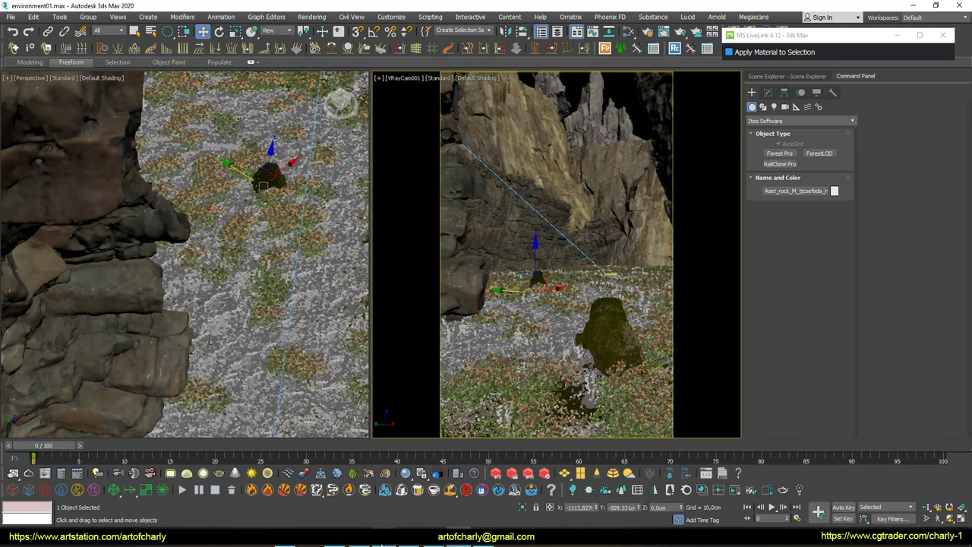
- Export the Dead Tree asset from Quixel Bridge into 3ds Max
{"action": "key", "text": "alt+Tab"}
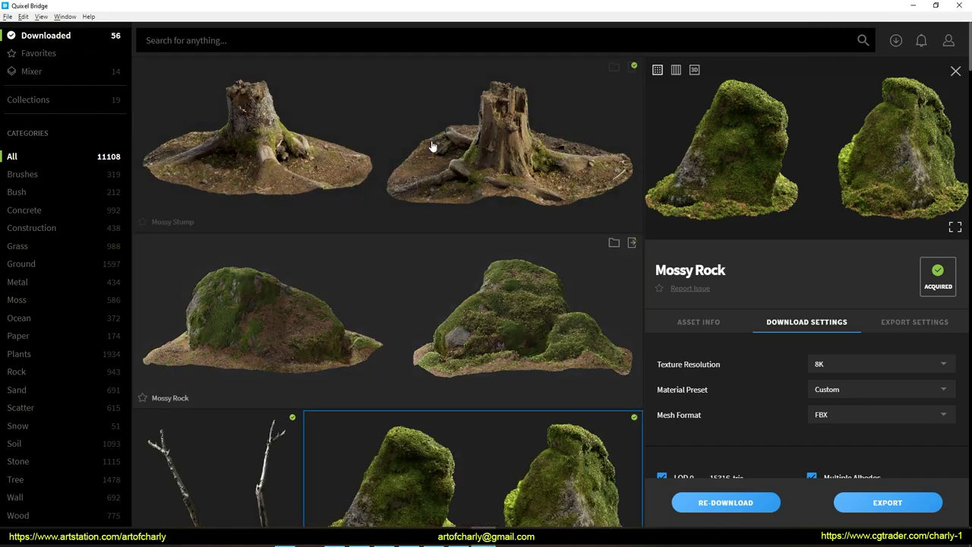
{"action": "scroll", "coordinate": [296, 357], "scroll_direction": "down", "scroll_amount": 3}
{"action": "left_click", "coordinate": [255, 290]}
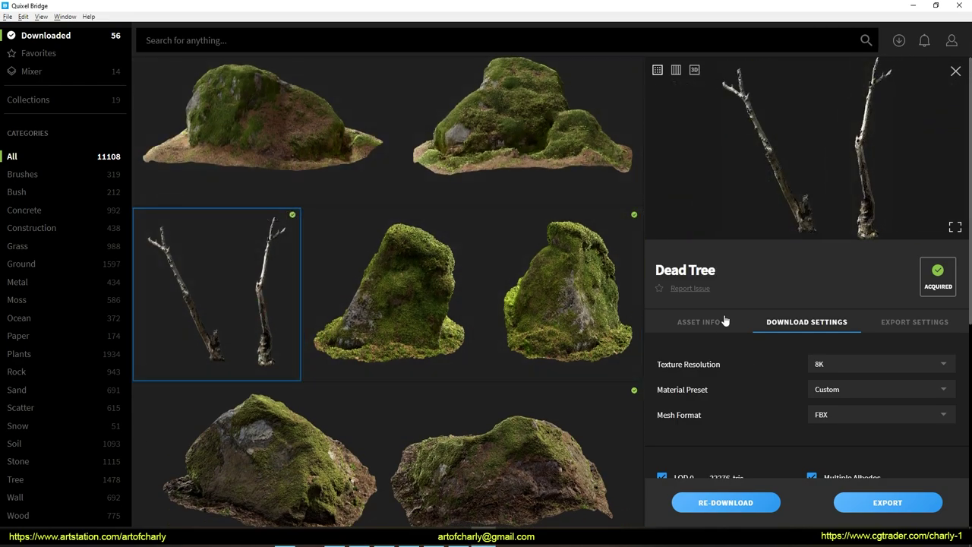
{"action": "left_click", "coordinate": [881, 503]}
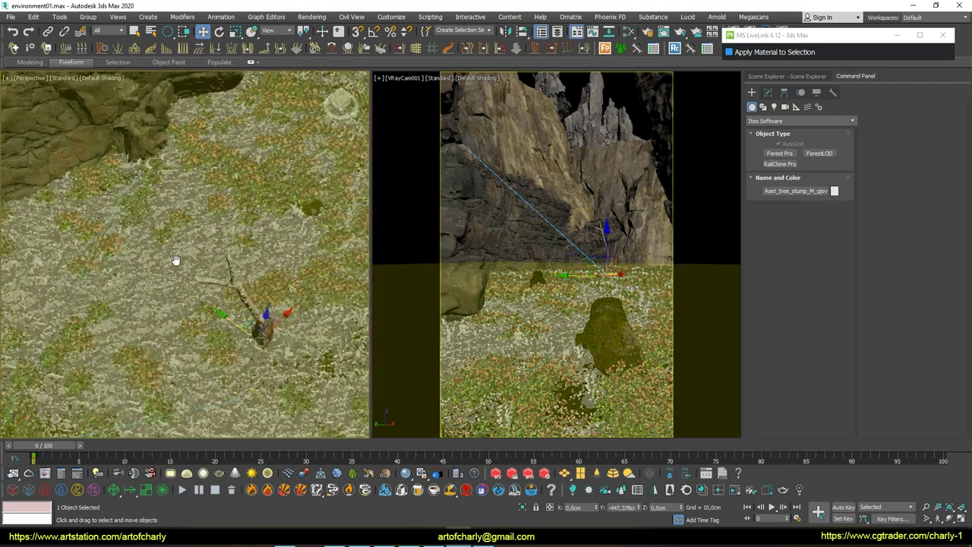
- Shift-rotate the dead tree about 80° to create a cloned copy
{"action": "key", "text": "z"}
{"action": "key", "text": "e"}
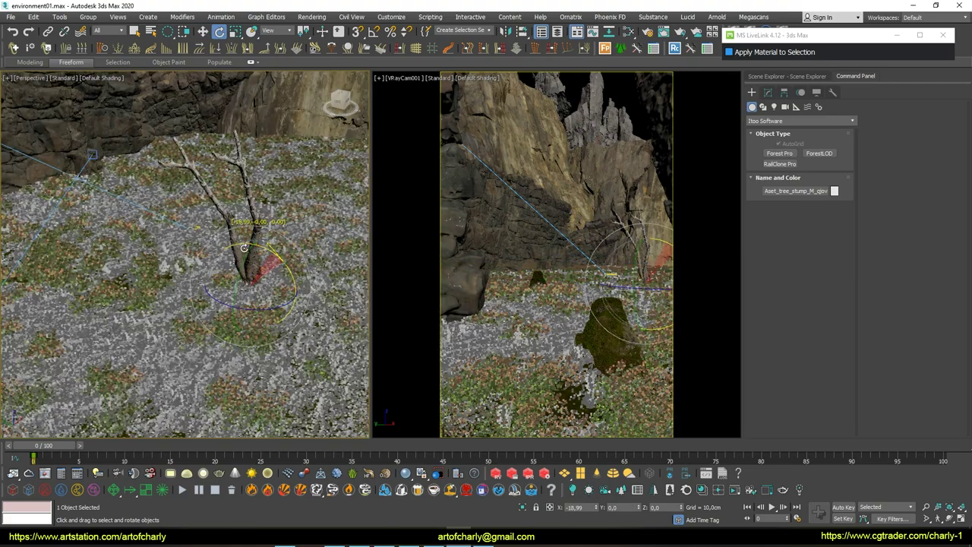
{"action": "left_click_drag", "start_coordinate": [258, 262], "coordinate": [319, 275], "text": "shift"}
{"action": "key", "text": "Return"}
- Place the tree copies, one lying on the ground and one standing upright near the cliffs
{"action": "key", "text": "w"}
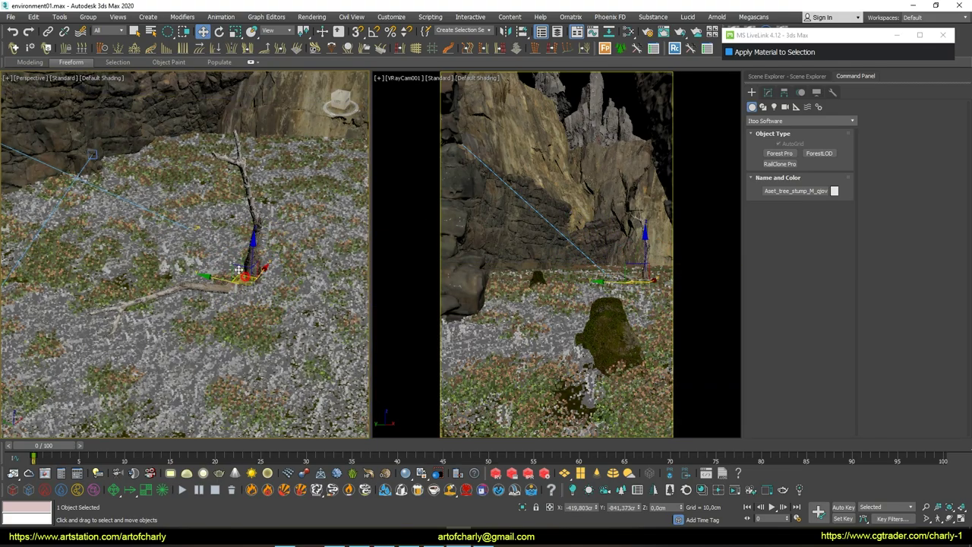
{"action": "scroll", "coordinate": [212, 272], "scroll_direction": "down", "scroll_amount": 3}
{"action": "left_click_drag", "start_coordinate": [212, 272], "coordinate": [253, 263]}
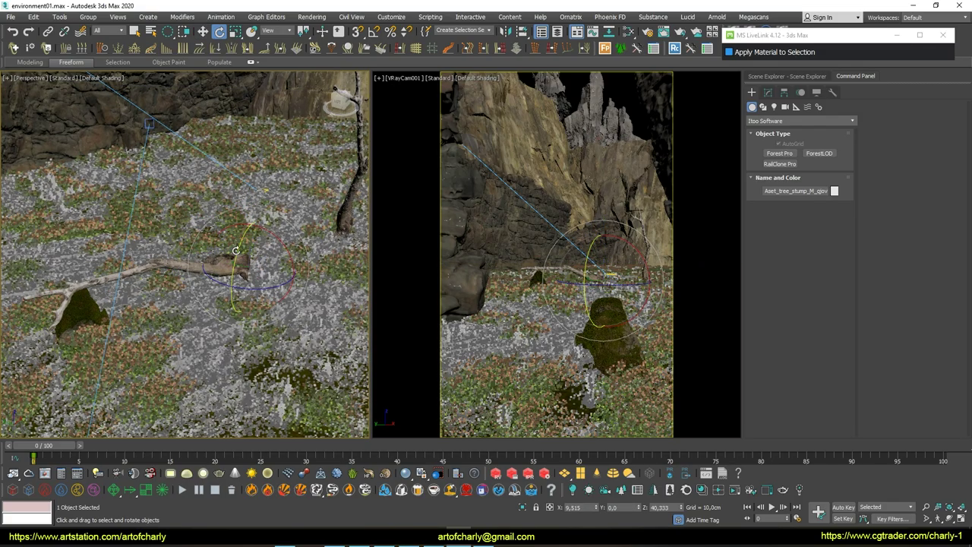
{"action": "key", "text": "e"}
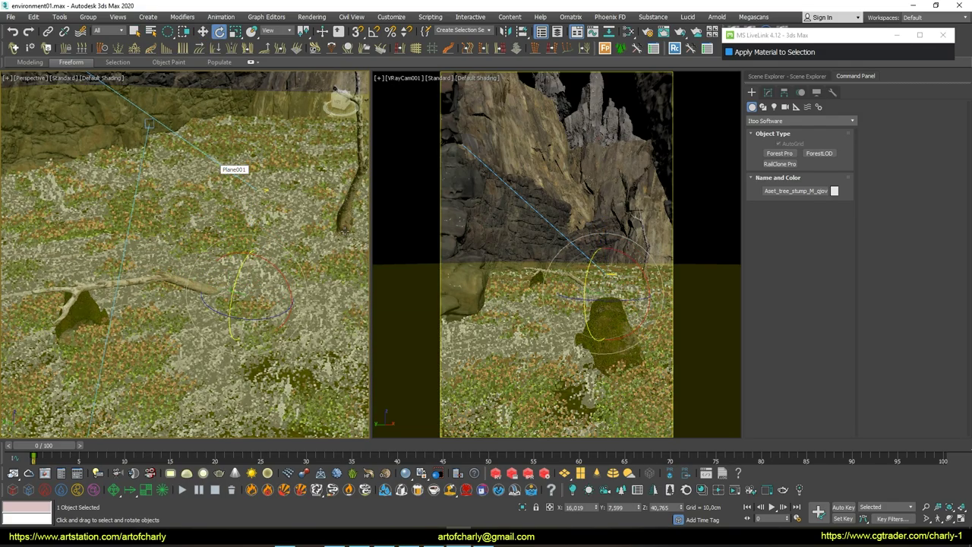
{"action": "middle_click_drag", "start_coordinate": [344, 232], "coordinate": [152, 282], "text": "alt"}
{"action": "key", "text": "w"}
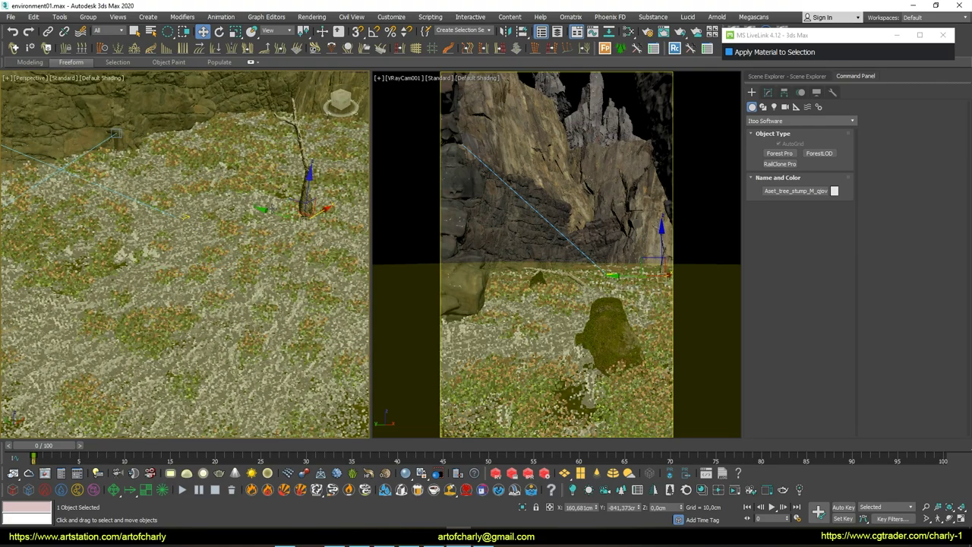
{"action": "key", "text": "e"}
{"action": "mouse_move", "coordinate": [212, 271]}
{"action": "left_mouse_down"}
{"action": "mouse_move", "coordinate": [256, 207]}
{"action": "mouse_move", "coordinate": [35, 206]}
{"action": "left_mouse_up"}
- Export the Mossy Stump from Quixel Bridge and drag it left toward the camera
{"action": "key", "text": "alt+Tab"}
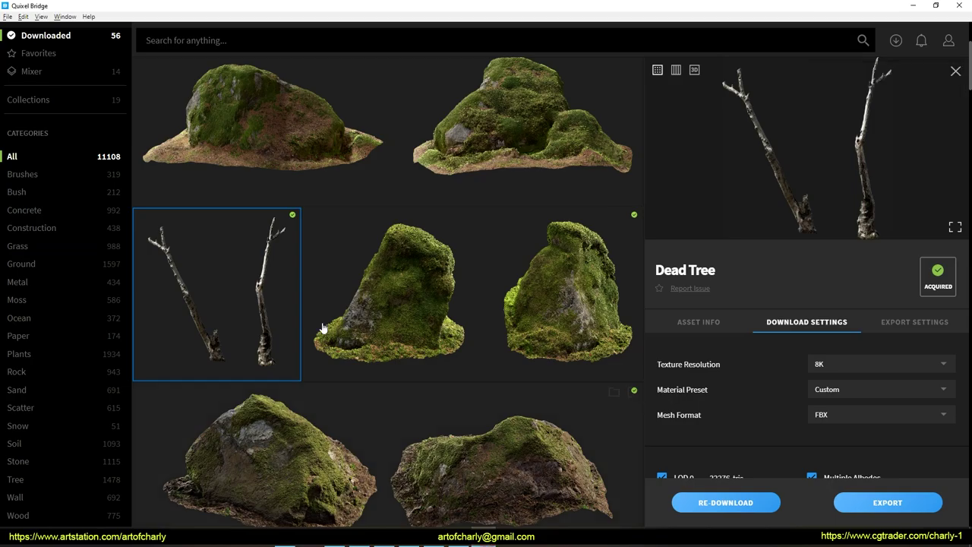
{"action": "scroll", "coordinate": [471, 235], "scroll_direction": "up", "scroll_amount": 2}
{"action": "scroll", "coordinate": [469, 255], "scroll_direction": "up", "scroll_amount": 1}
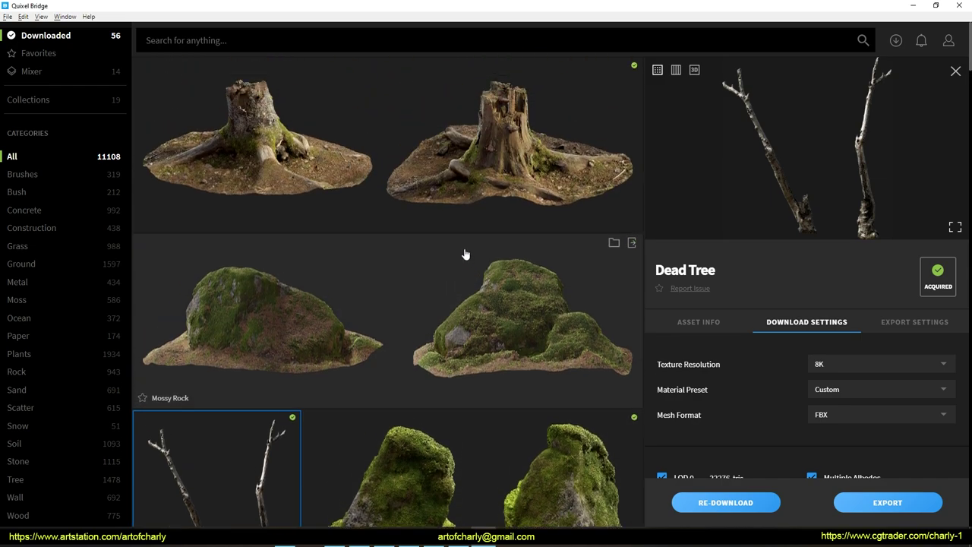
{"action": "left_click", "coordinate": [400, 177]}
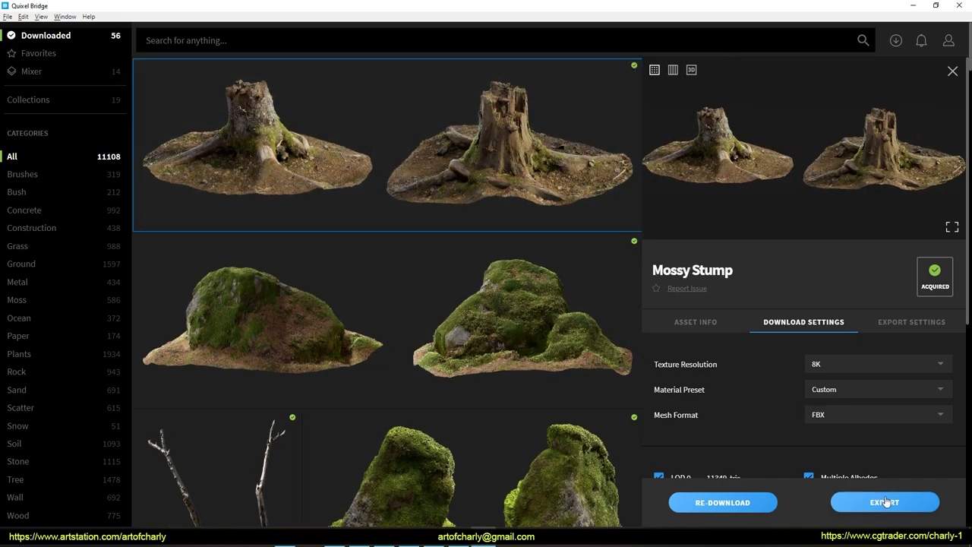
{"action": "left_click", "coordinate": [885, 502]}
{"action": "left_click_drag", "start_coordinate": [237, 288], "coordinate": [448, 328]}
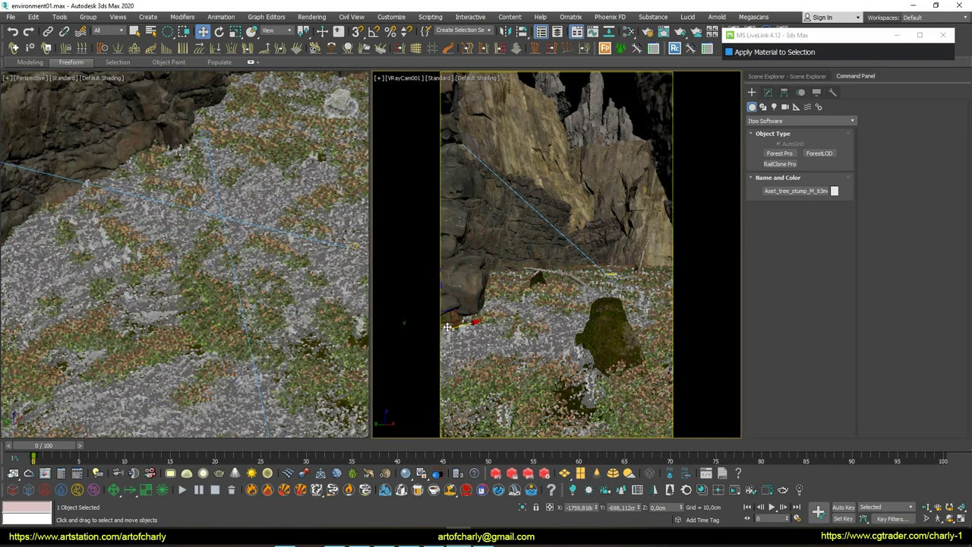
- Lower the stump into the camera's lower-left foreground and clear the selection
{"action": "left_click_drag", "start_coordinate": [447, 327], "coordinate": [456, 395]}
{"action": "key", "text": "e"}
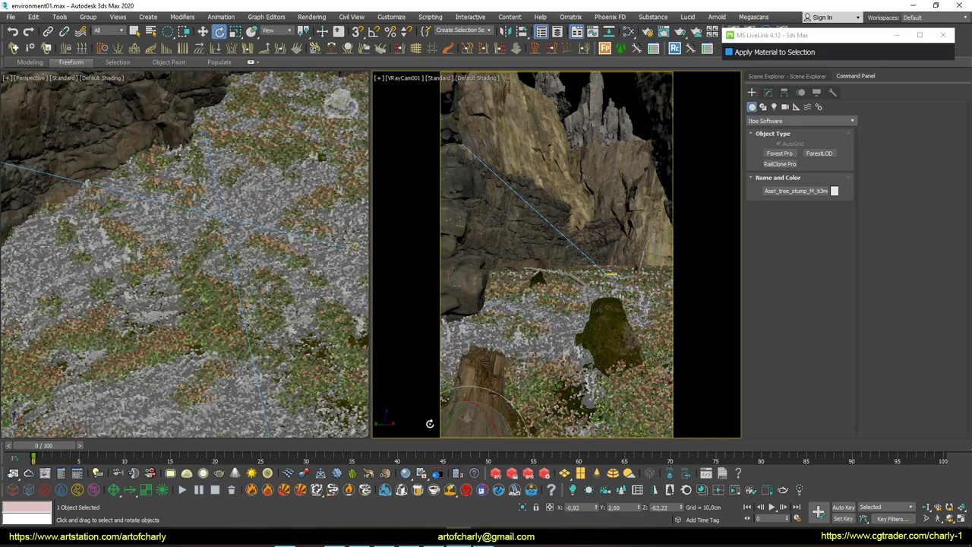
{"action": "key", "text": "q"}
{"action": "left_click", "coordinate": [456, 77]}
{"action": "left_click", "coordinate": [403, 228]}
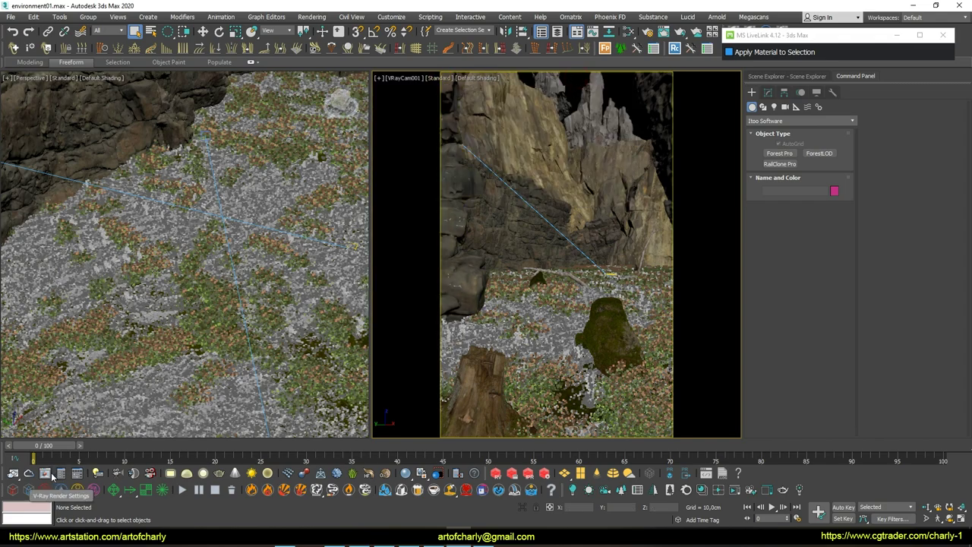
- Re-render the camera view to inspect the stump, then select Icelandic Mossy Rock in Bridge
{"action": "left_click", "coordinate": [51, 472]}
{"action": "left_click", "coordinate": [515, 38]}
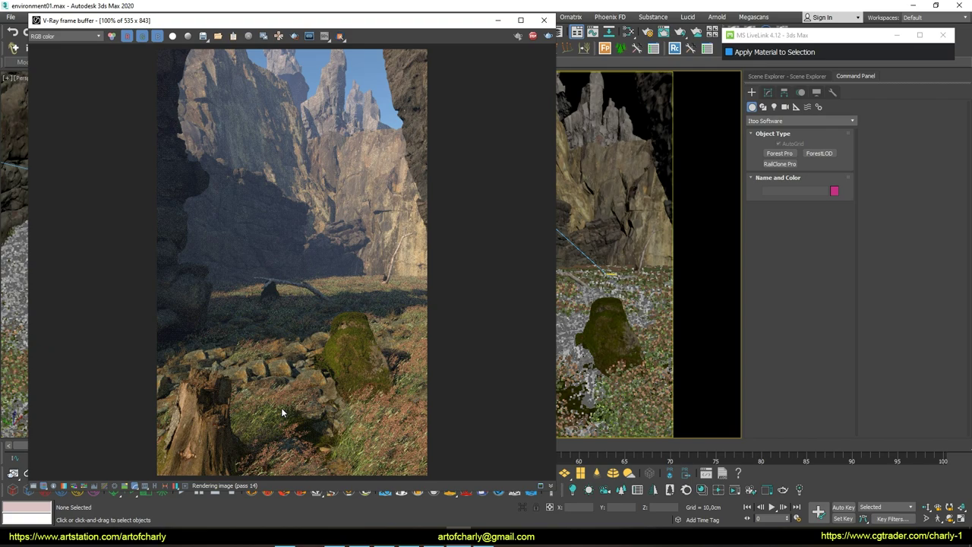
{"action": "scroll", "coordinate": [281, 412], "scroll_direction": "up", "scroll_amount": 1}
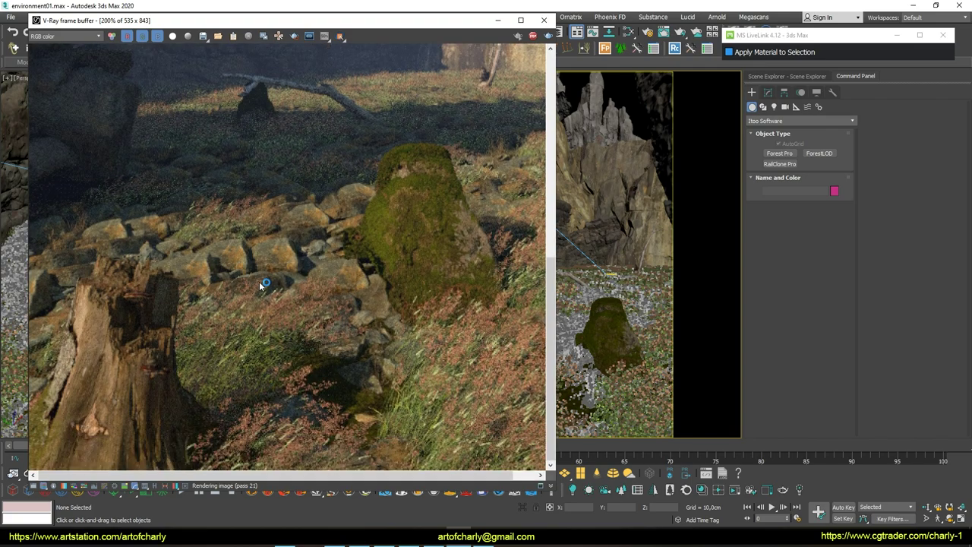
{"action": "middle_click_drag", "start_coordinate": [334, 251], "coordinate": [288, 296]}
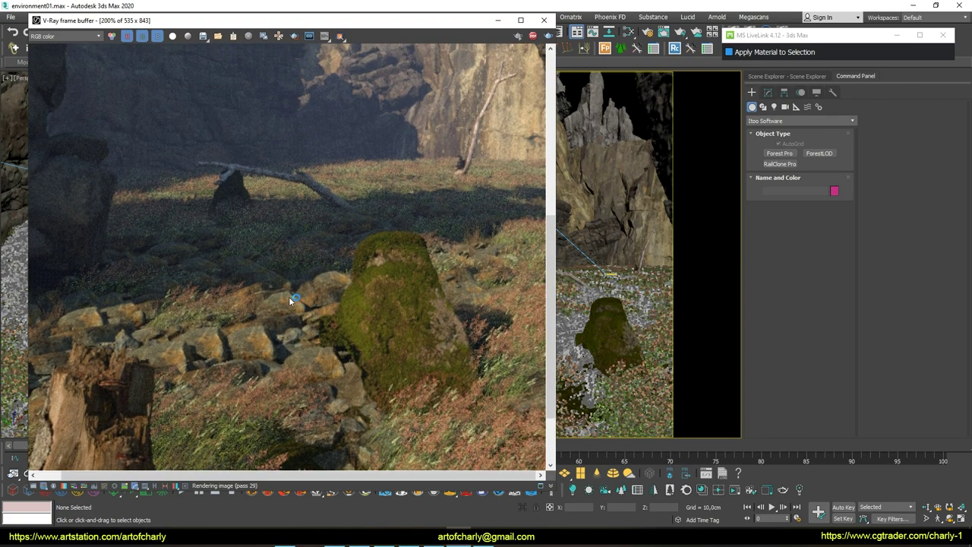
{"action": "scroll", "coordinate": [292, 298], "scroll_direction": "down", "scroll_amount": 2}
{"action": "scroll", "coordinate": [292, 299], "scroll_direction": "up", "scroll_amount": 1}
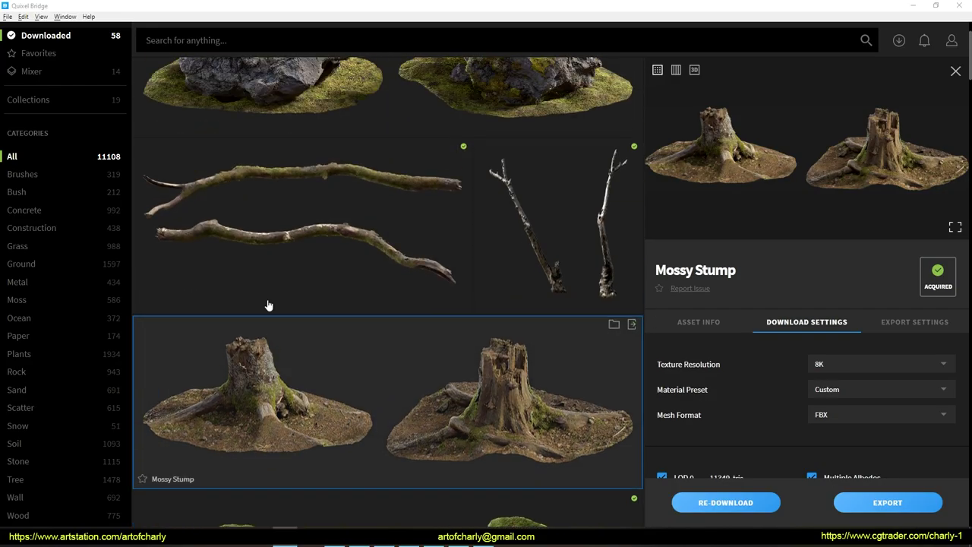
{"action": "left_click", "coordinate": [306, 151]}
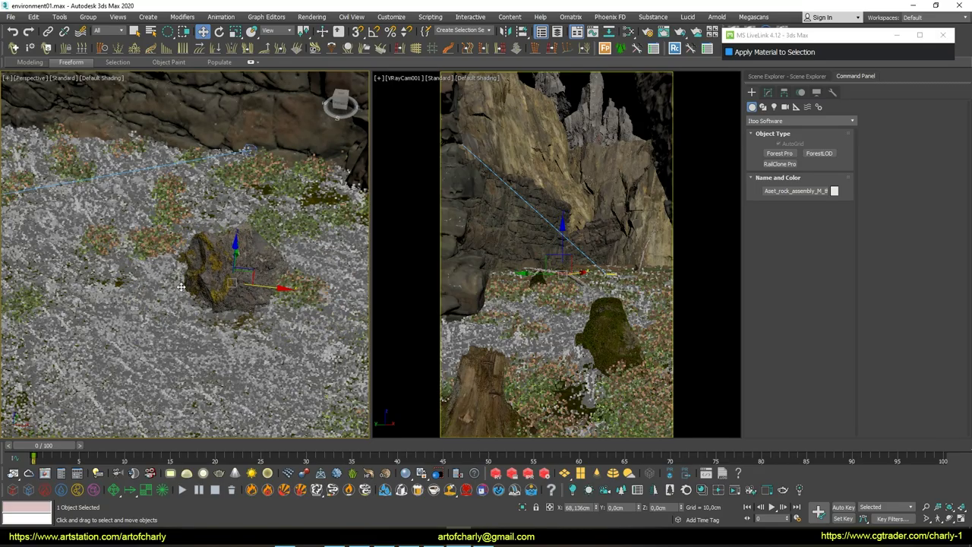
- Move the imported rock further right in the shot
{"action": "key", "text": "r"}
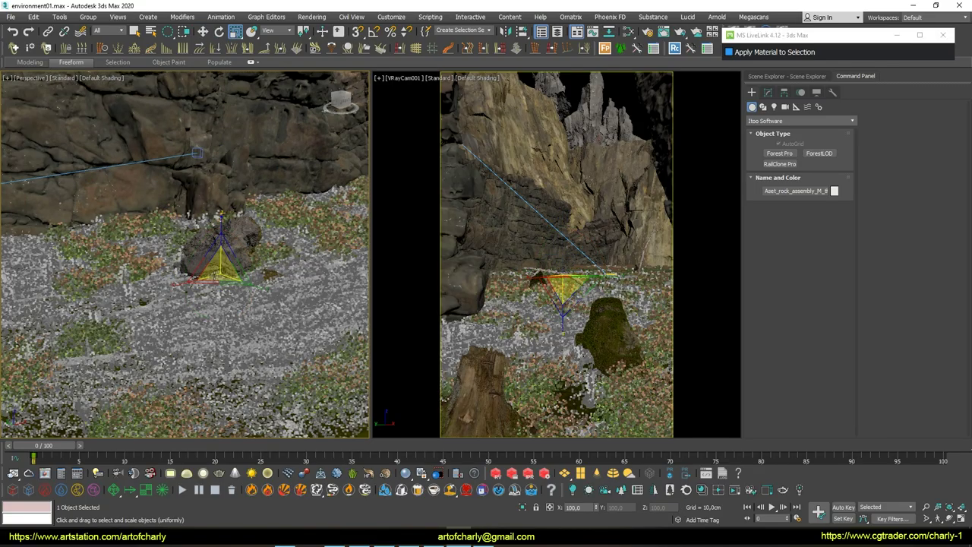
{"action": "key", "text": "z"}
{"action": "key", "text": "w"}
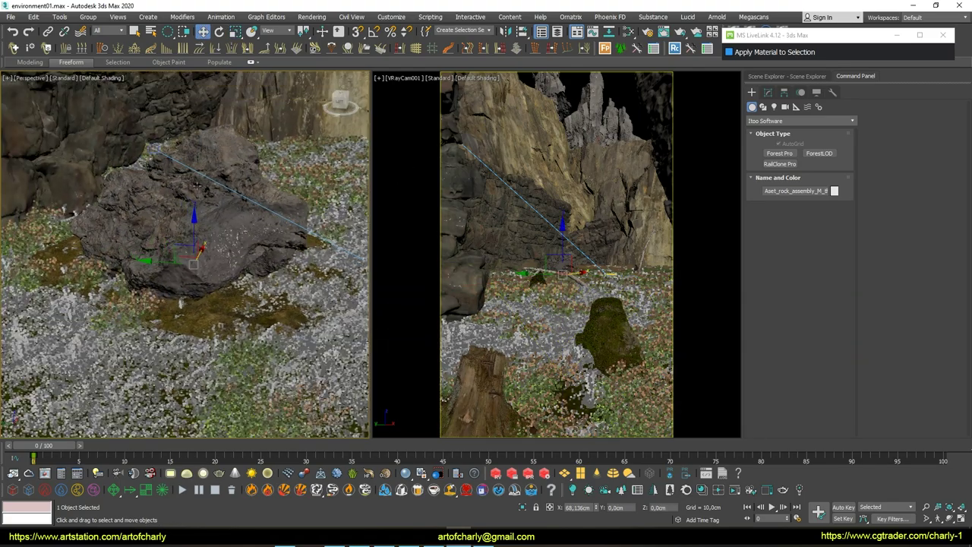
{"action": "left_click_drag", "start_coordinate": [197, 260], "coordinate": [641, 243]}
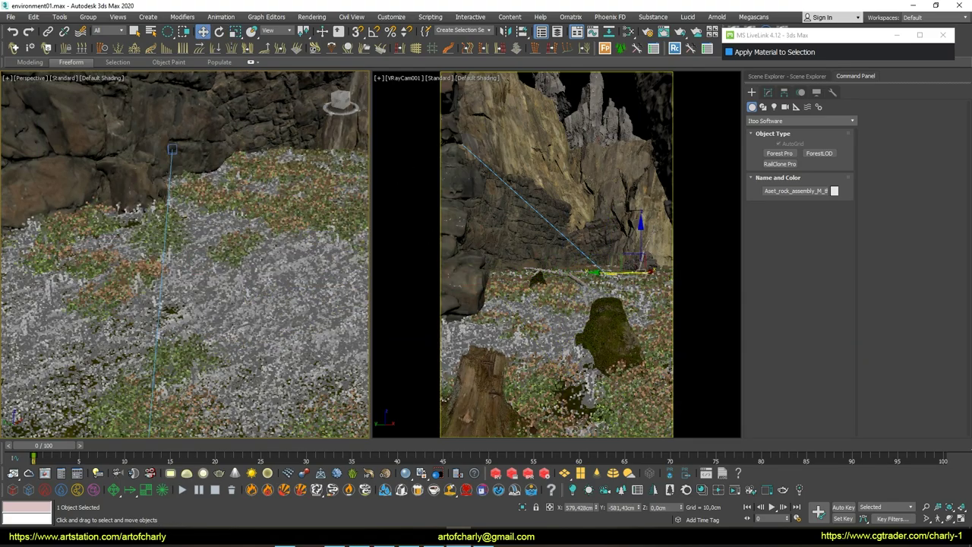
{"action": "key", "text": "z"}
- Stretch the rock much taller and shift it up and to the right
{"action": "key", "text": "r"}
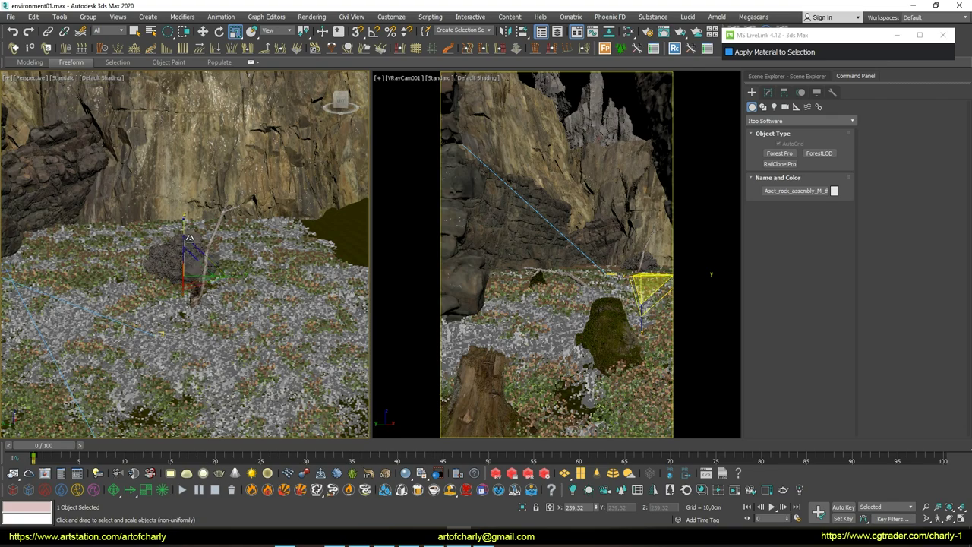
{"action": "left_click_drag", "start_coordinate": [189, 240], "coordinate": [189, 190]}
{"action": "key", "text": "w"}
{"action": "key", "text": "z"}
{"action": "middle_click_drag", "start_coordinate": [185, 275], "coordinate": [171, 262], "text": "alt"}
{"action": "mouse_move", "coordinate": [170, 261]}
{"action": "left_mouse_down"}
{"action": "mouse_move", "coordinate": [269, 226]}
{"action": "mouse_move", "coordinate": [265, 156]}
{"action": "left_mouse_up"}
{"action": "key", "text": "r"}
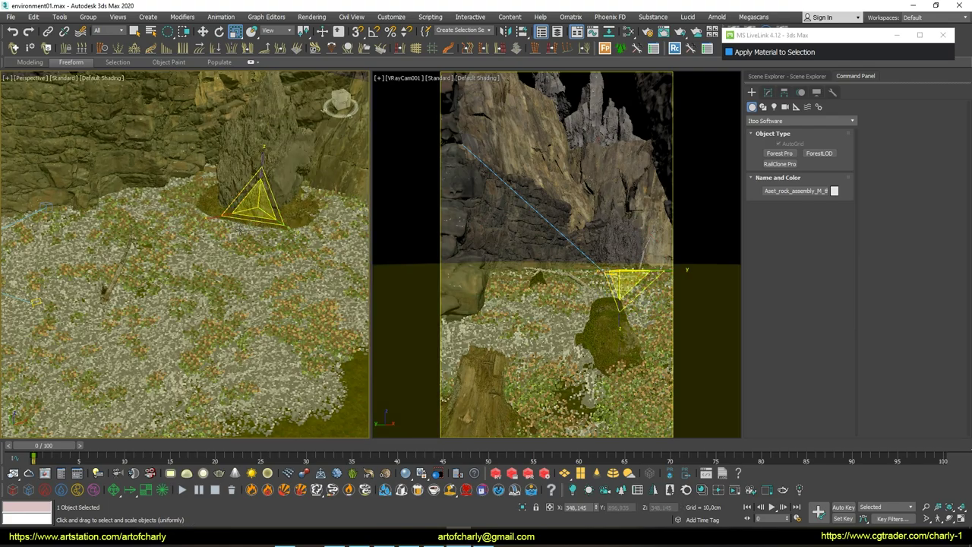
{"action": "middle_click_drag", "start_coordinate": [265, 156], "coordinate": [176, 215], "text": "alt"}
{"action": "key", "text": "w"}
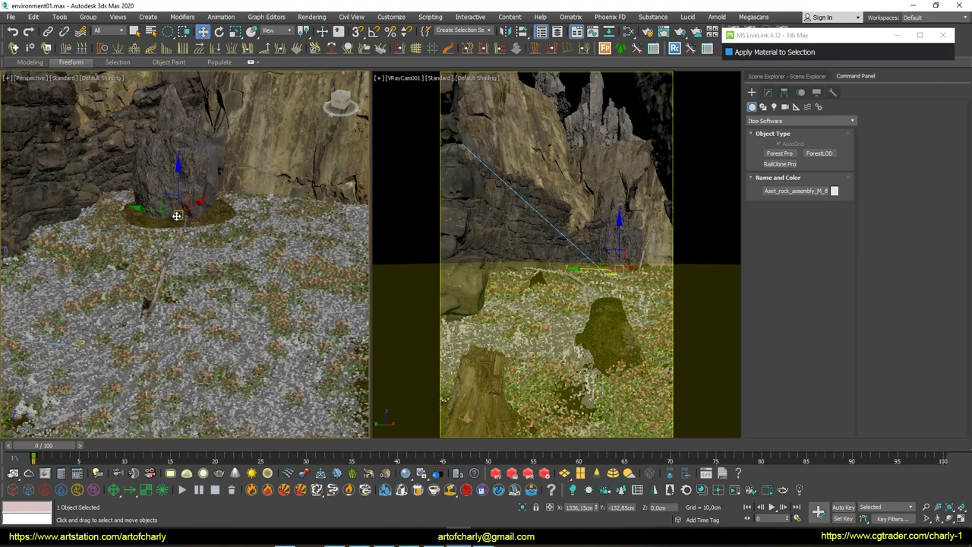
- Select the dead tree and turn on interactive rendering in the camera viewport
{"action": "key", "text": "q"}
{"action": "left_click", "coordinate": [176, 215]}
{"action": "left_click", "coordinate": [471, 78]}
{"action": "left_click", "coordinate": [439, 77]}
{"action": "left_click", "coordinate": [486, 97]}
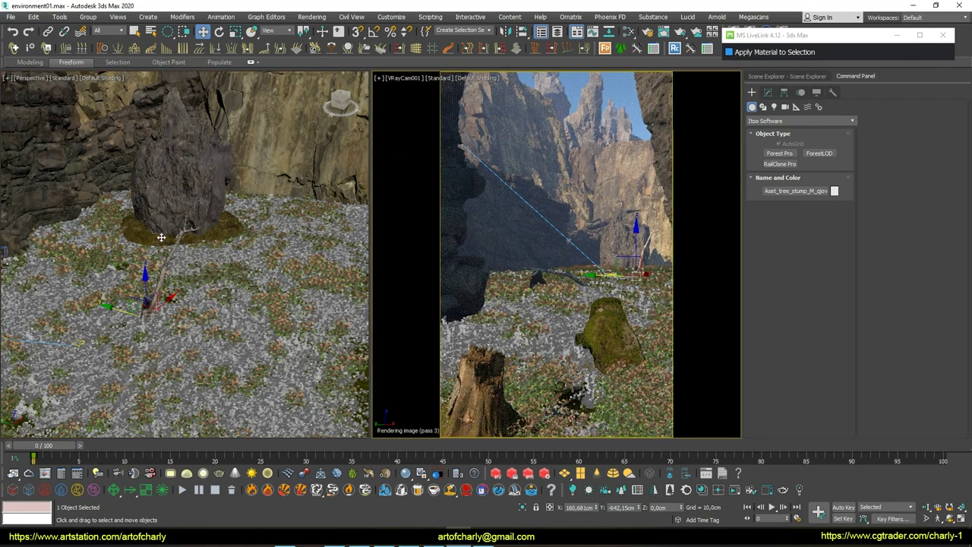
- Shift the fallen branch to the right and switch to Top view
{"action": "mouse_move", "coordinate": [182, 190]}
{"action": "middle_mouse_down", "text": "alt"}
{"action": "mouse_move", "coordinate": [191, 215]}
{"action": "mouse_move", "coordinate": [200, 203]}
{"action": "middle_mouse_up", "text": "alt"}
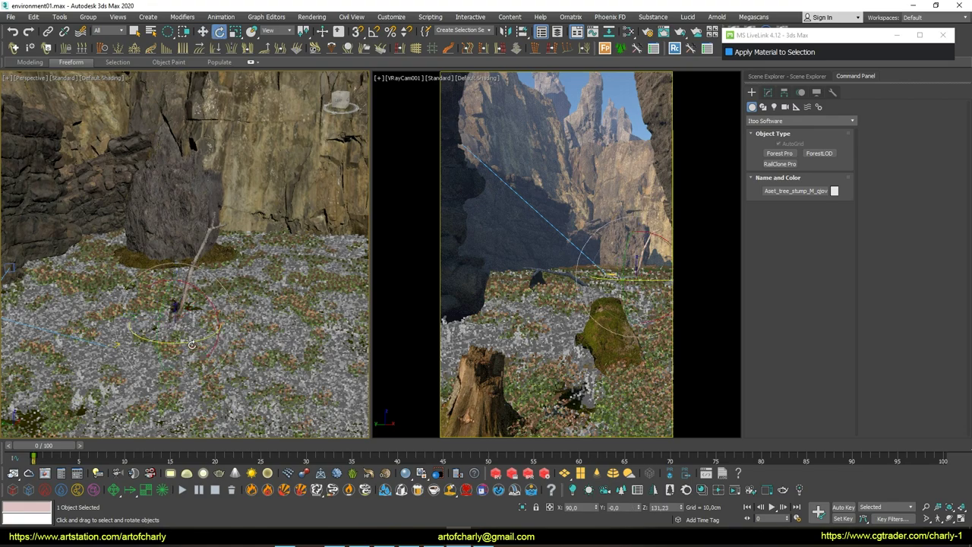
{"action": "mouse_move", "coordinate": [198, 250]}
{"action": "left_mouse_down"}
{"action": "mouse_move", "coordinate": [240, 254]}
{"action": "mouse_move", "coordinate": [114, 254]}
{"action": "mouse_move", "coordinate": [149, 316]}
{"action": "mouse_move", "coordinate": [155, 182]}
{"action": "left_mouse_up"}
{"action": "key", "text": "t"}
{"action": "mouse_move", "coordinate": [267, 182]}
{"action": "middle_mouse_down", "text": "alt"}
{"action": "mouse_move", "coordinate": [185, 217]}
{"action": "mouse_move", "coordinate": [119, 167]}
{"action": "middle_mouse_up", "text": "alt"}
- Raise VRaySun001 in the Front view to steepen the sunlight
{"action": "key", "text": "f"}
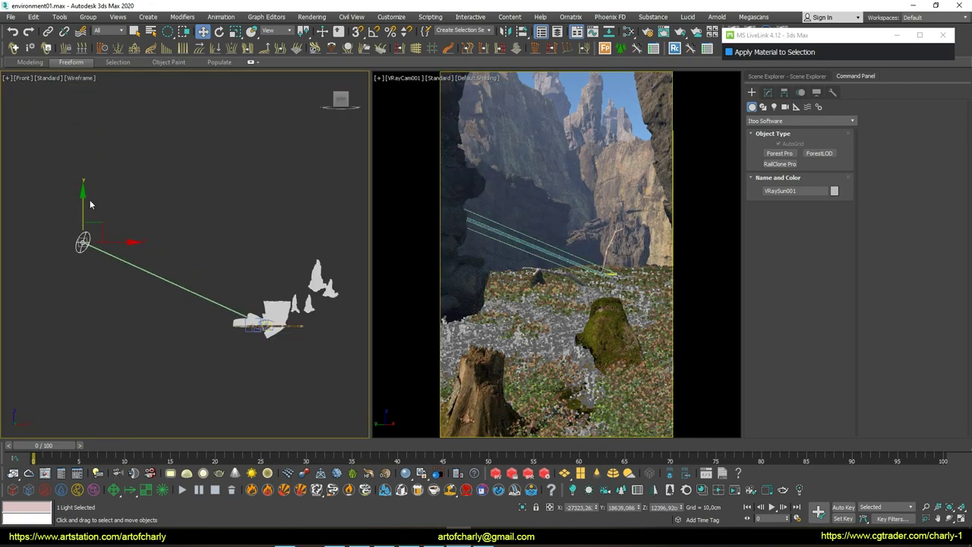
{"action": "middle_click_drag", "start_coordinate": [129, 262], "coordinate": [132, 272]}
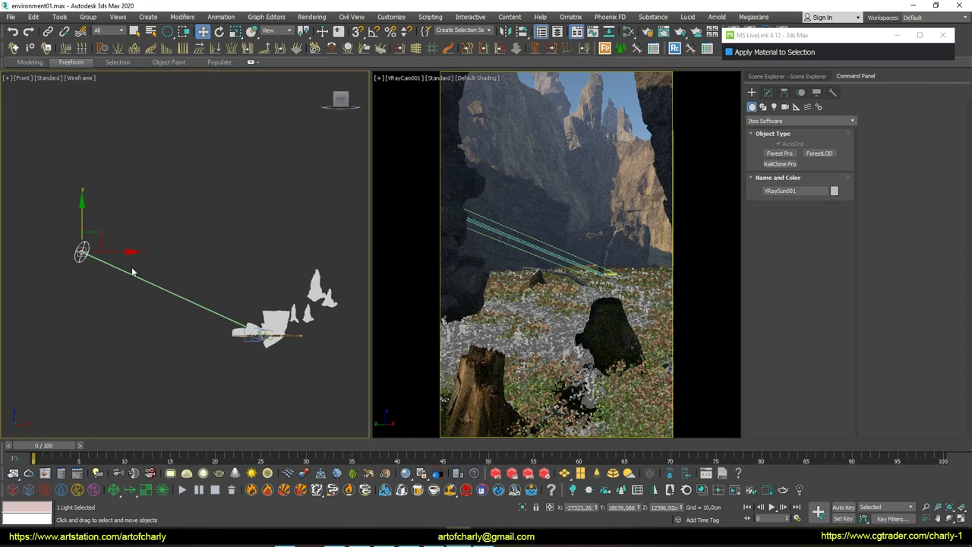
{"action": "left_click_drag", "start_coordinate": [132, 272], "coordinate": [101, 114]}
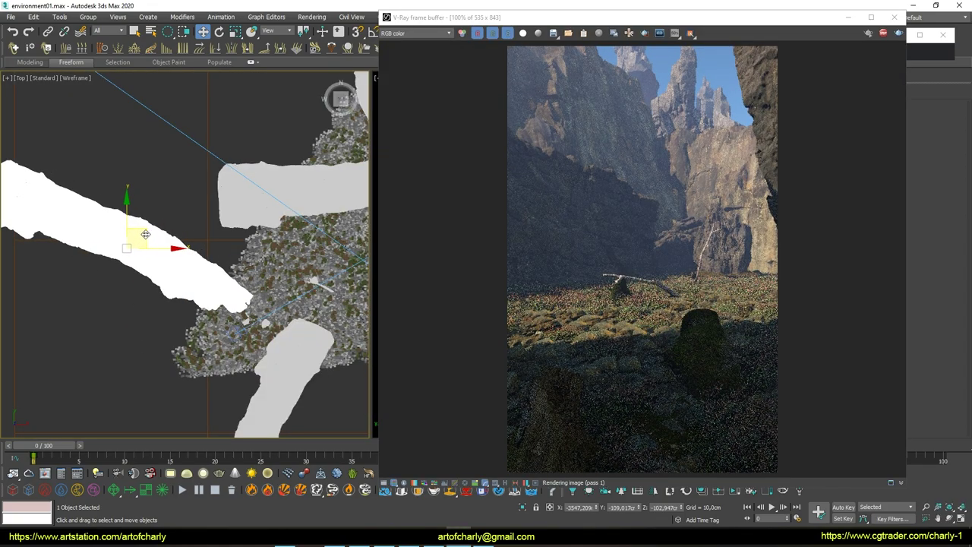
- Nudge the white rock down-right, convert it to Editable Mesh, and toggle Polygon mode off and on
{"action": "left_click_drag", "start_coordinate": [145, 234], "coordinate": [149, 241]}
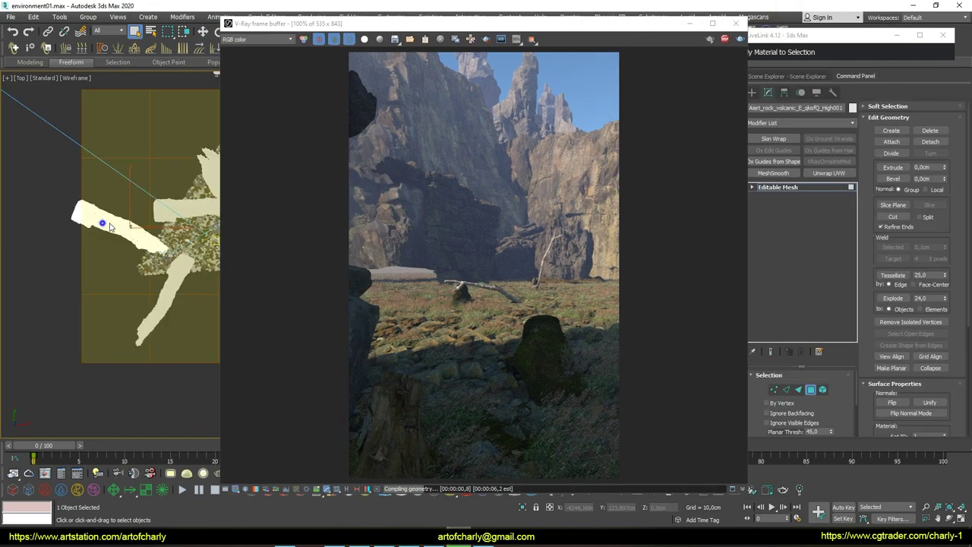
{"action": "right_click", "coordinate": [106, 220]}
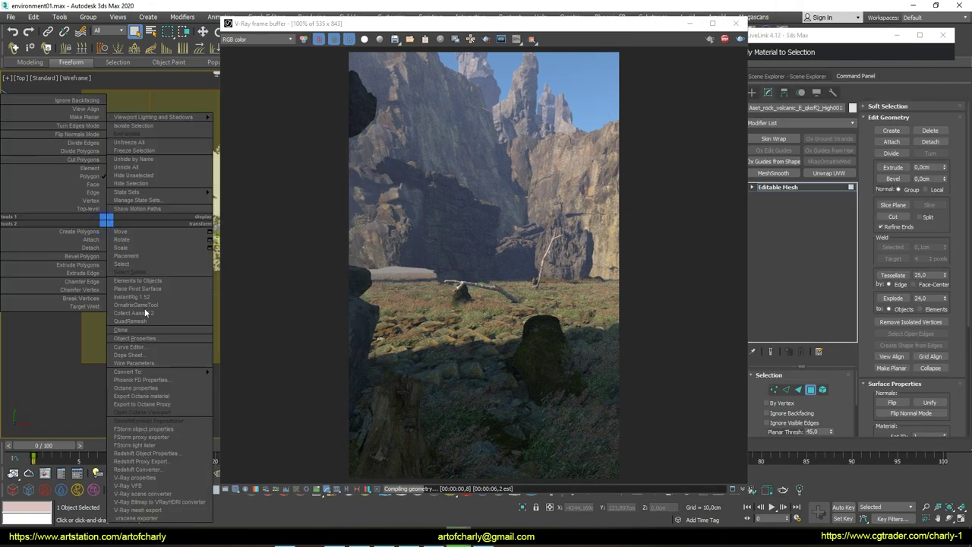
{"action": "left_click", "coordinate": [231, 372]}
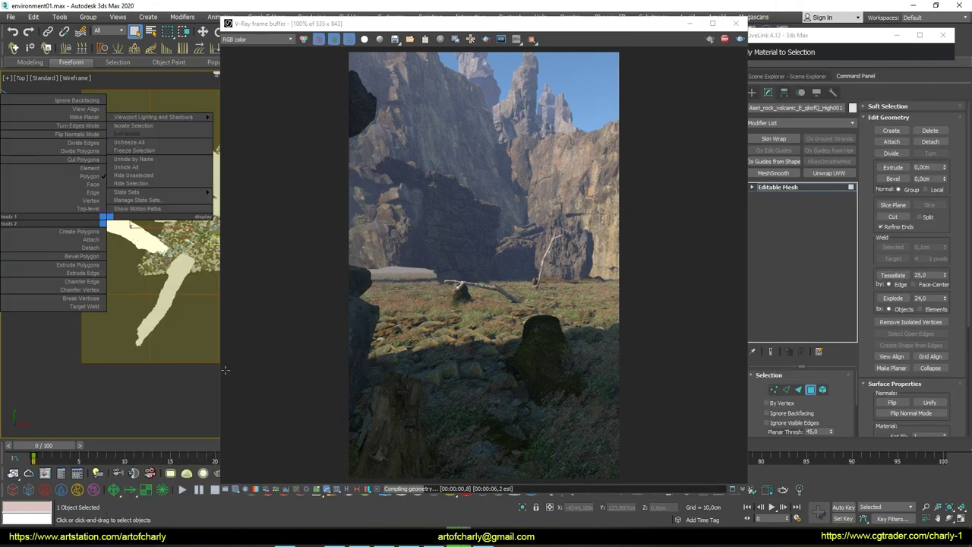
{"action": "left_click", "coordinate": [810, 389]}
{"action": "left_click", "coordinate": [810, 389]}
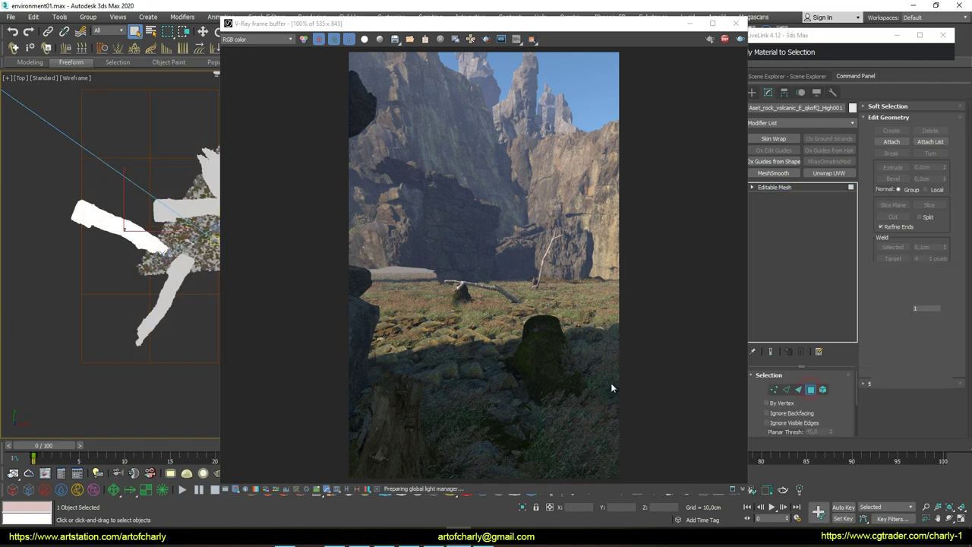
{"action": "left_click", "coordinate": [80, 229]}
- Move VRaySun001 down to the scene's level in the Top view
{"action": "key", "text": "z"}
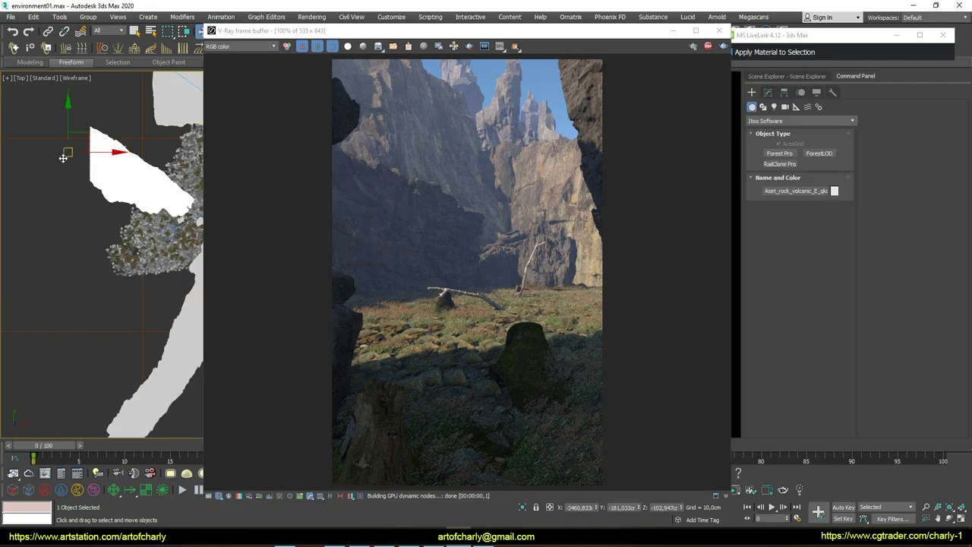
{"action": "left_click_drag", "start_coordinate": [342, 31], "coordinate": [485, 21]}
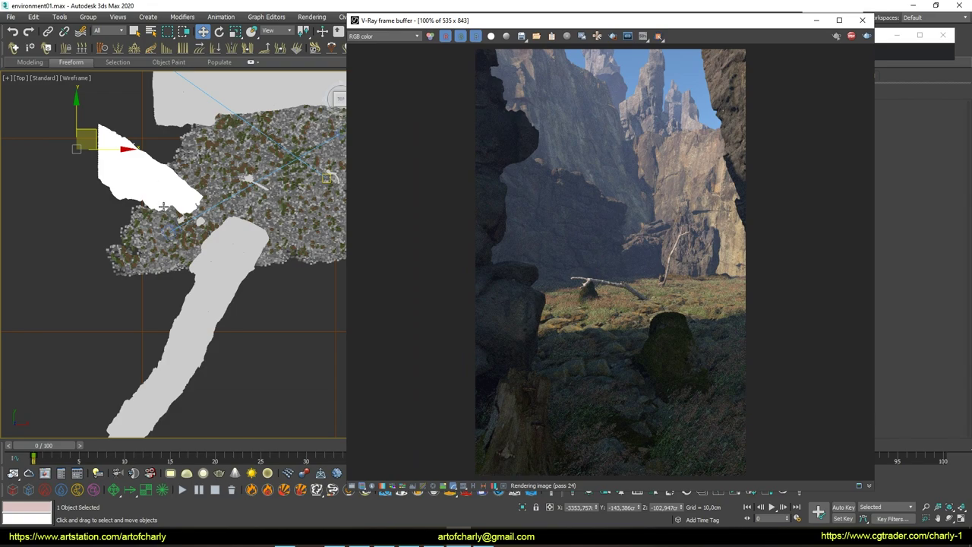
{"action": "scroll", "coordinate": [164, 207], "scroll_direction": "down", "scroll_amount": 2}
{"action": "key", "text": "q"}
{"action": "scroll", "coordinate": [141, 227], "scroll_direction": "down", "scroll_amount": 2}
{"action": "scroll", "coordinate": [93, 191], "scroll_direction": "down", "scroll_amount": 2}
{"action": "scroll", "coordinate": [192, 193], "scroll_direction": "down", "scroll_amount": 2}
{"action": "middle_click_drag", "start_coordinate": [193, 193], "coordinate": [282, 211]}
{"action": "left_click", "coordinate": [88, 157]}
{"action": "key", "text": "w"}
{"action": "mouse_move", "coordinate": [84, 147]}
{"action": "left_mouse_down"}
{"action": "mouse_move", "coordinate": [85, 278]}
{"action": "mouse_move", "coordinate": [71, 152]}
{"action": "left_mouse_up"}
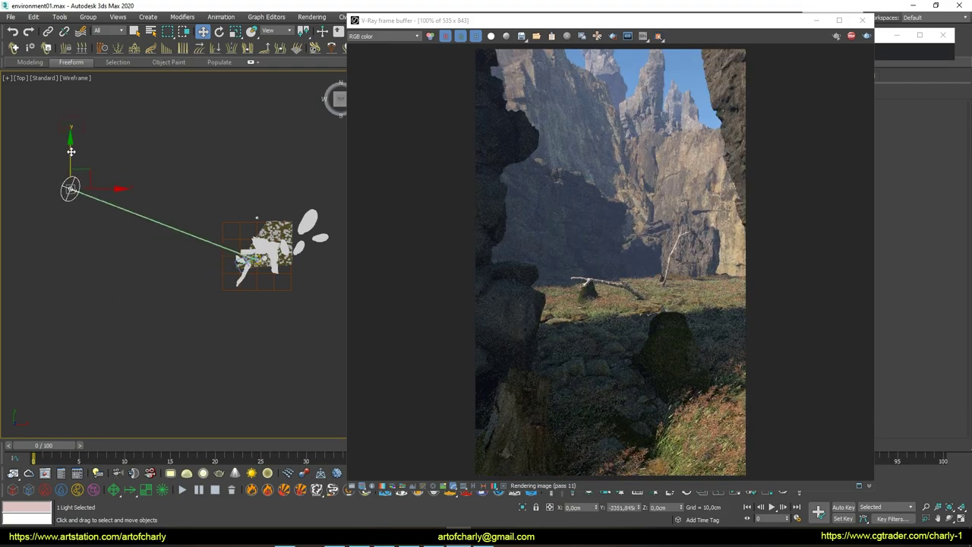
- Move and rotate the tall rock piece near the camera, checking it from front and left
{"action": "scroll", "coordinate": [228, 227], "scroll_direction": "up", "scroll_amount": 3}
{"action": "left_click_drag", "start_coordinate": [182, 216], "coordinate": [290, 266]}
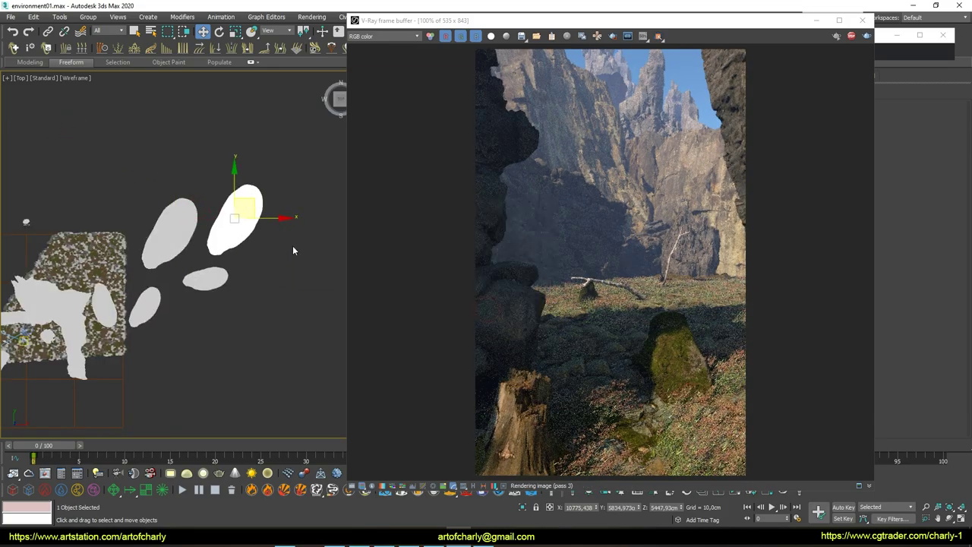
{"action": "key", "text": "e"}
{"action": "left_click_drag", "start_coordinate": [273, 225], "coordinate": [266, 226]}
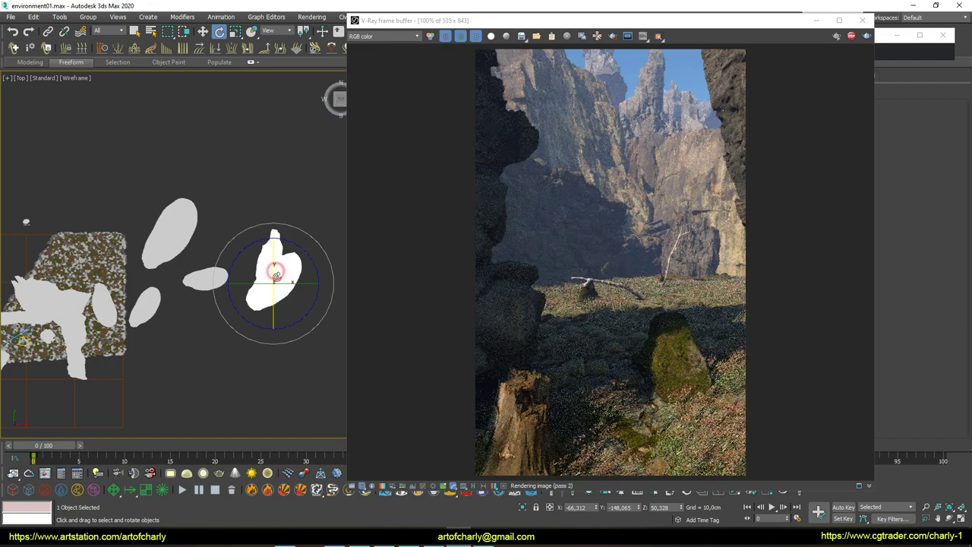
{"action": "key", "text": "w"}
{"action": "key", "text": "f"}
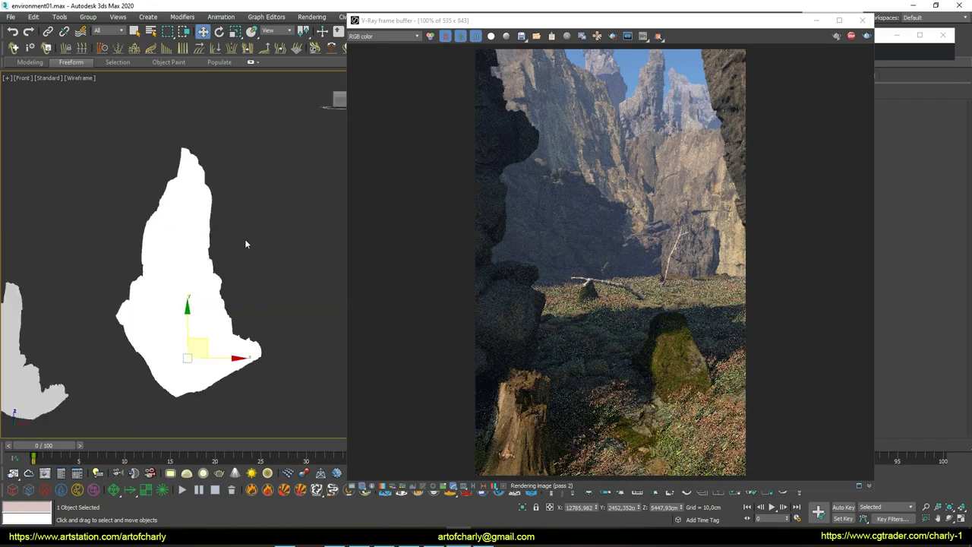
{"action": "scroll", "coordinate": [198, 253], "scroll_direction": "down", "scroll_amount": 3}
{"action": "key", "text": "l"}
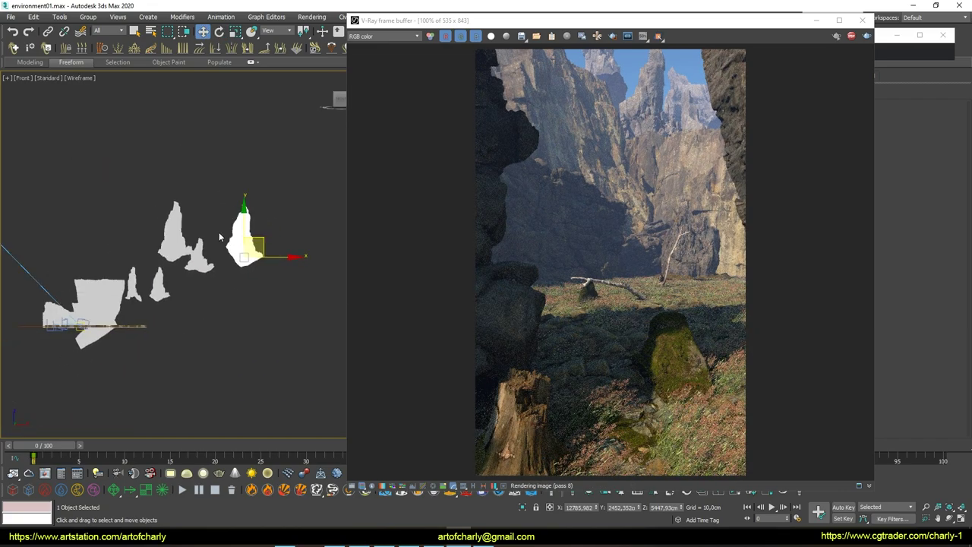
{"action": "scroll", "coordinate": [218, 237], "scroll_direction": "up", "scroll_amount": 3}
{"action": "scroll", "coordinate": [217, 236], "scroll_direction": "down", "scroll_amount": 4}
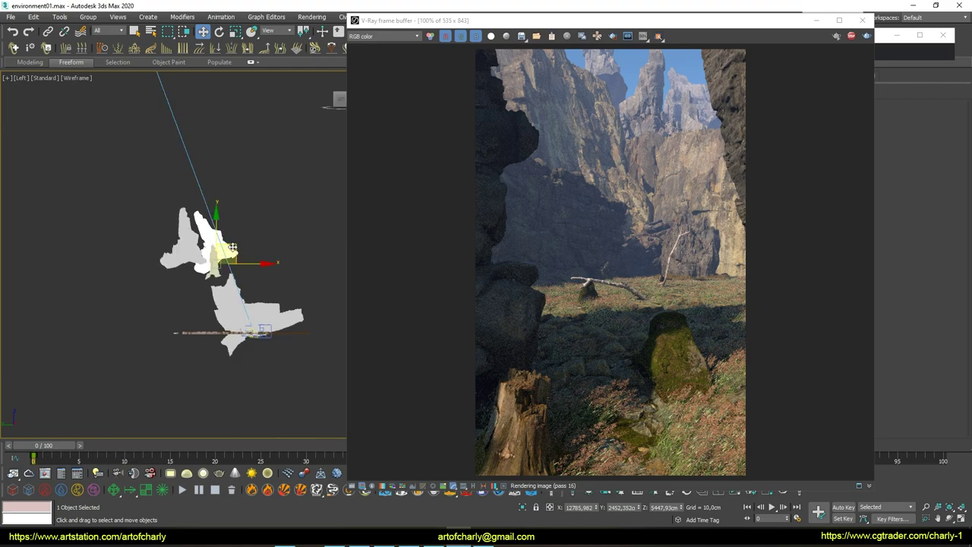
{"action": "left_click_drag", "start_coordinate": [232, 248], "coordinate": [241, 251]}
{"action": "key", "text": "r"}
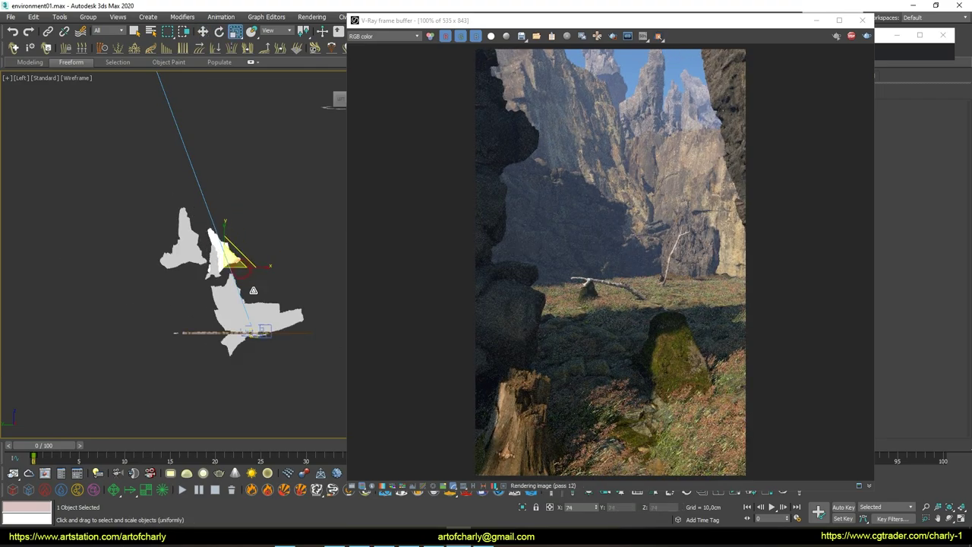
{"action": "key", "text": "w"}
- Slide the rock piece right along X and raise it, checking top and front views
{"action": "key", "text": "t"}
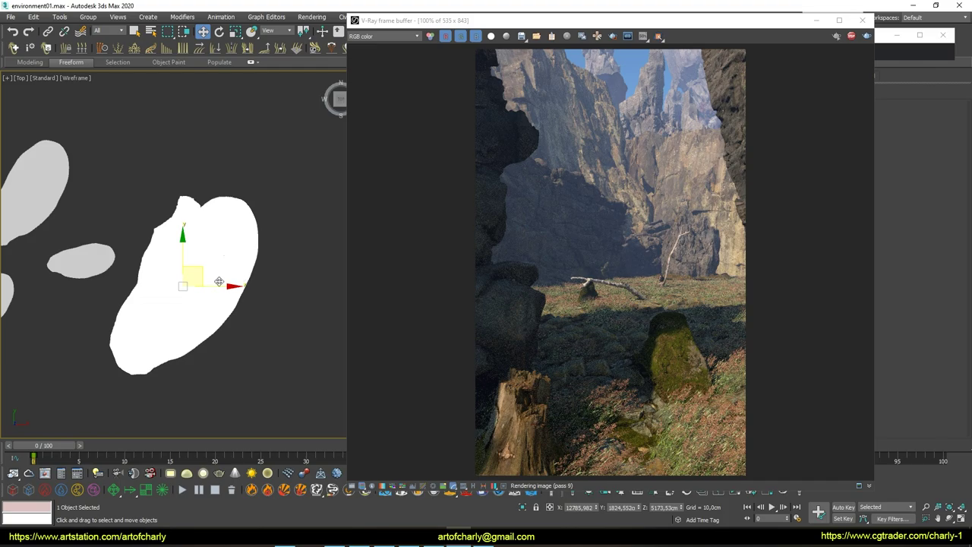
{"action": "key", "text": "p"}
{"action": "key", "text": "f"}
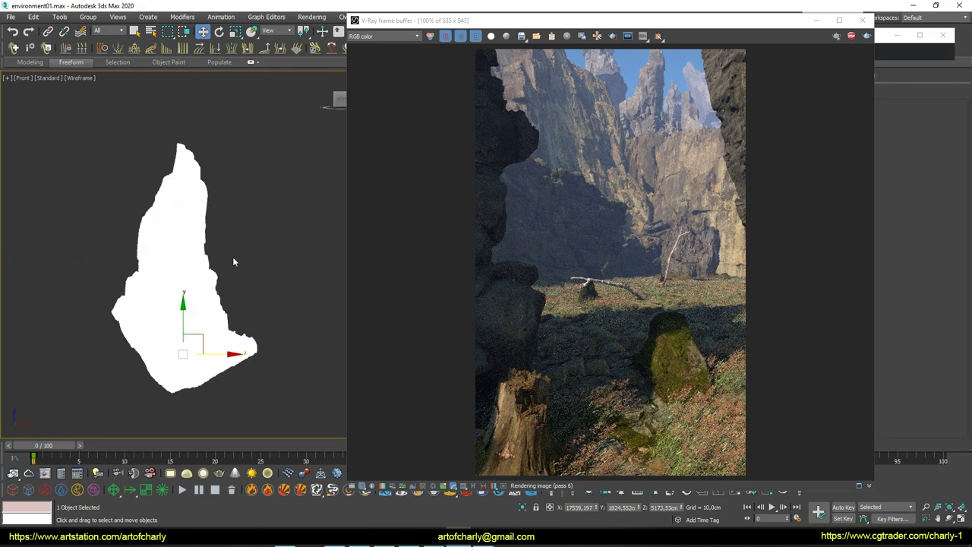
{"action": "key", "text": "l"}
{"action": "key", "text": "b"}
{"action": "key", "text": "t"}
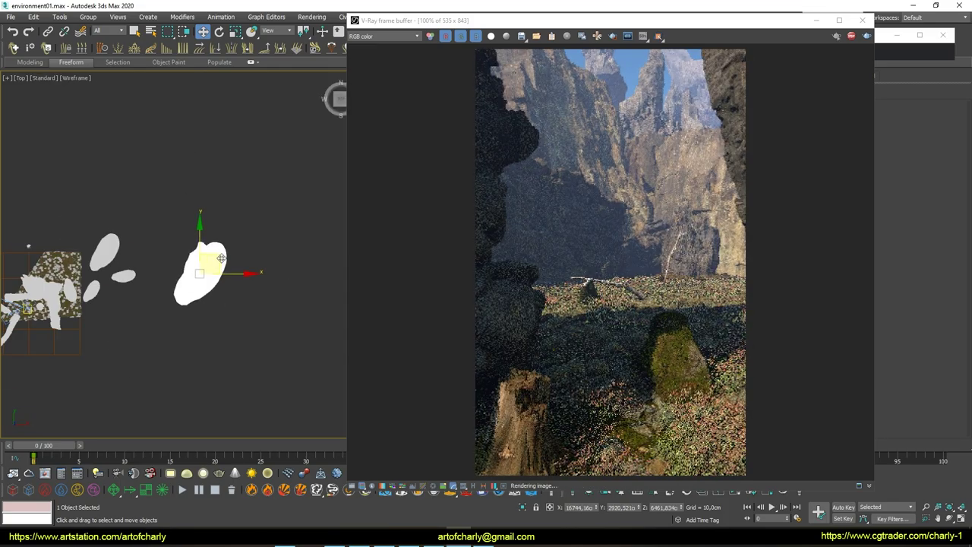
{"action": "key", "text": "f"}
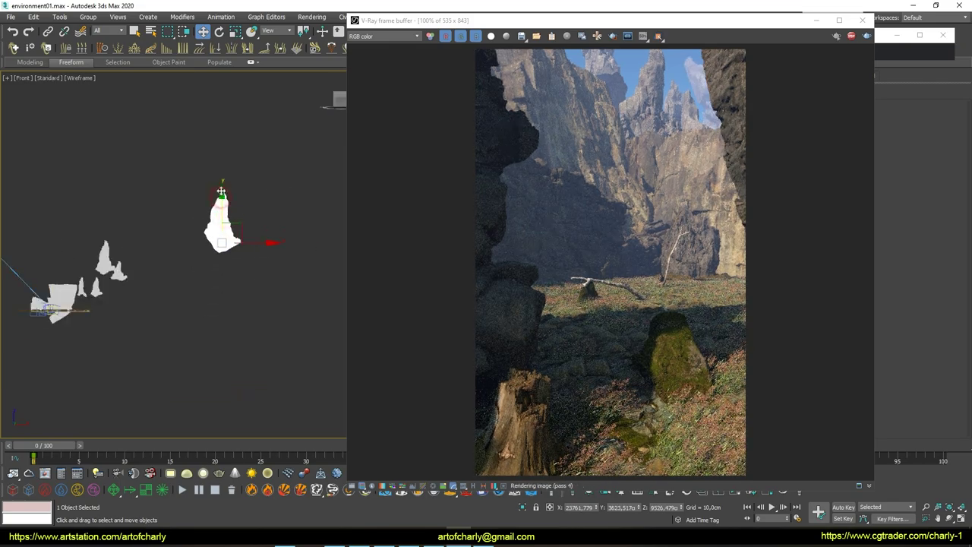
{"action": "key", "text": "l"}
{"action": "key", "text": "t"}
{"action": "left_click_drag", "start_coordinate": [256, 270], "coordinate": [322, 263]}
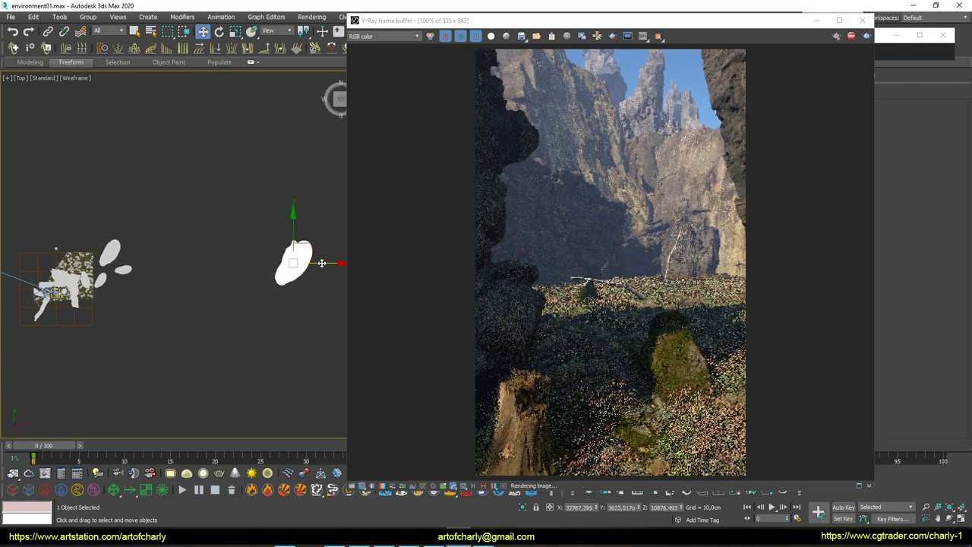
{"action": "key", "text": "l"}
{"action": "key", "text": "f"}
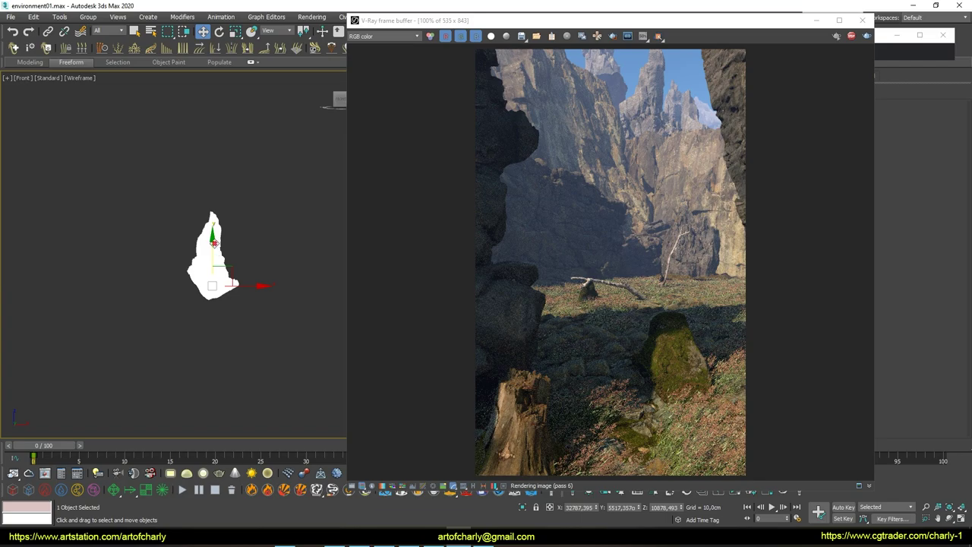
{"action": "left_click_drag", "start_coordinate": [214, 243], "coordinate": [214, 202]}
- Shift the rock piece again from above, then move it right and down in front view
{"action": "key", "text": "t"}
{"action": "left_click_drag", "start_coordinate": [277, 271], "coordinate": [276, 255]}
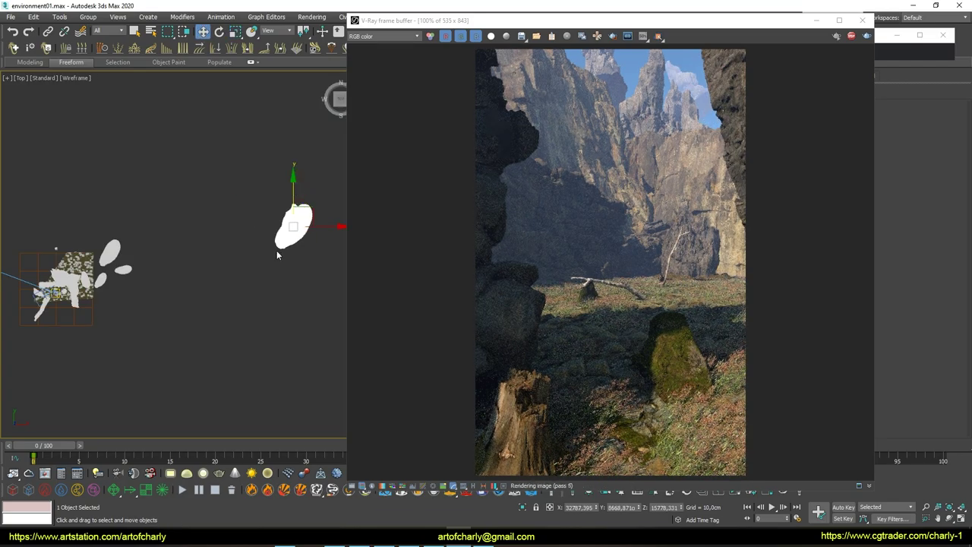
{"action": "key", "text": "f"}
{"action": "left_click_drag", "start_coordinate": [203, 283], "coordinate": [227, 304]}
{"action": "key", "text": "t"}
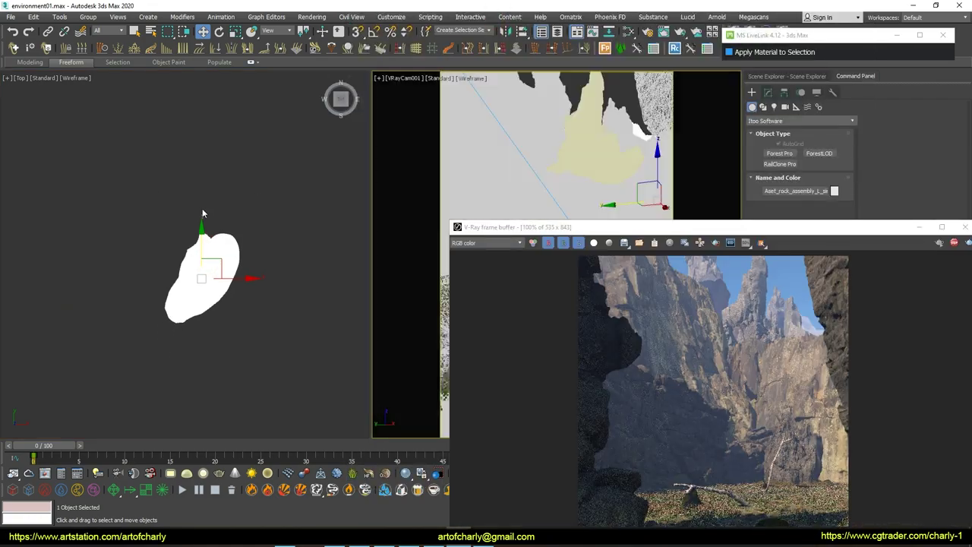
{"action": "key", "text": "f"}
{"action": "key", "text": "t"}
- Rotate the rock piece and Shift-drag a copy of it to the right
{"action": "key", "text": "e"}
{"action": "mouse_move", "coordinate": [257, 214]}
{"action": "left_mouse_down"}
{"action": "mouse_move", "coordinate": [89, 260]}
{"action": "mouse_move", "coordinate": [86, 225]}
{"action": "left_mouse_up"}
{"action": "key", "text": "w"}
{"action": "key", "text": "f"}
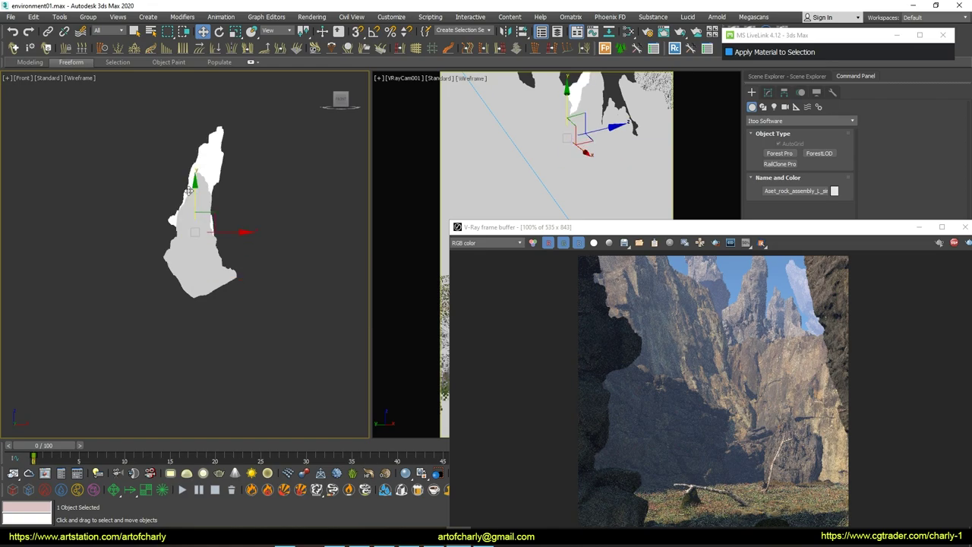
{"action": "left_click_drag", "start_coordinate": [189, 191], "coordinate": [480, 310], "text": "shift"}
{"action": "left_click_drag", "start_coordinate": [644, 227], "coordinate": [237, 33]}
- In VRayAerialPerspective, try visibility ranges of 30000 and 1000 and set inscattered light intensity to 1.0
{"action": "key", "text": "8"}
{"action": "left_click", "coordinate": [676, 308]}
{"action": "scroll", "coordinate": [676, 309], "scroll_direction": "down", "scroll_amount": 3}
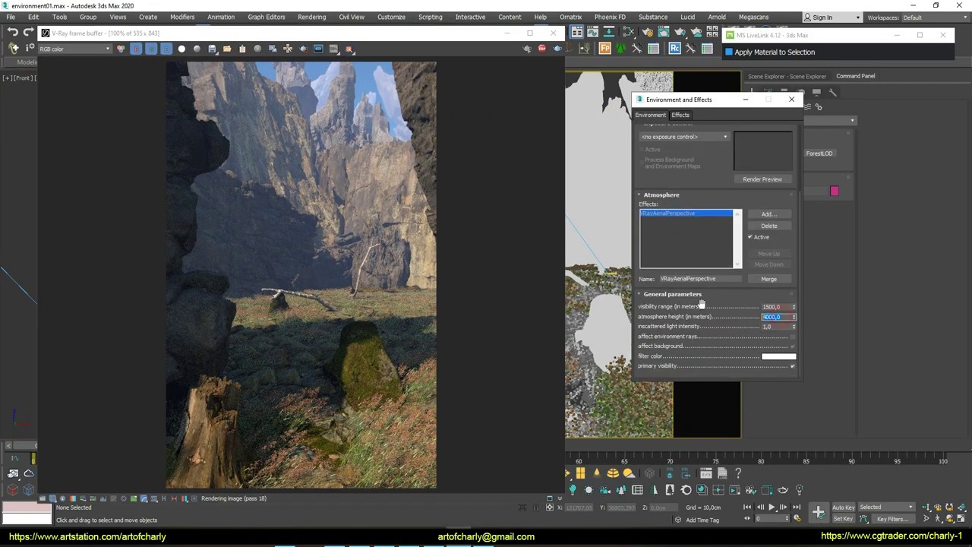
{"action": "mouse_move", "coordinate": [793, 316]}
{"action": "left_mouse_down"}
{"action": "mouse_move", "coordinate": [784, 311]}
{"action": "mouse_move", "coordinate": [792, 341]}
{"action": "left_mouse_up"}
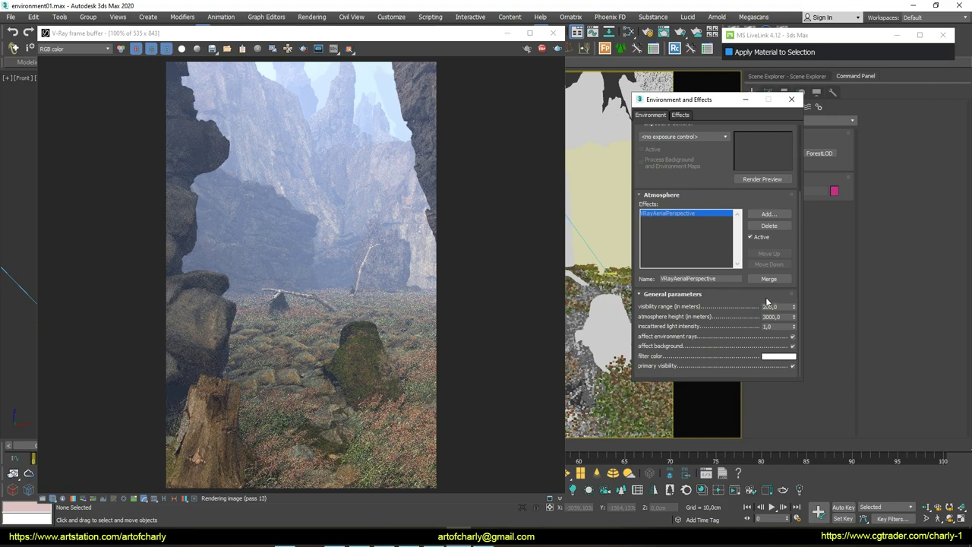
{"action": "type", "text": "30000"}
{"action": "key", "text": "Return"}
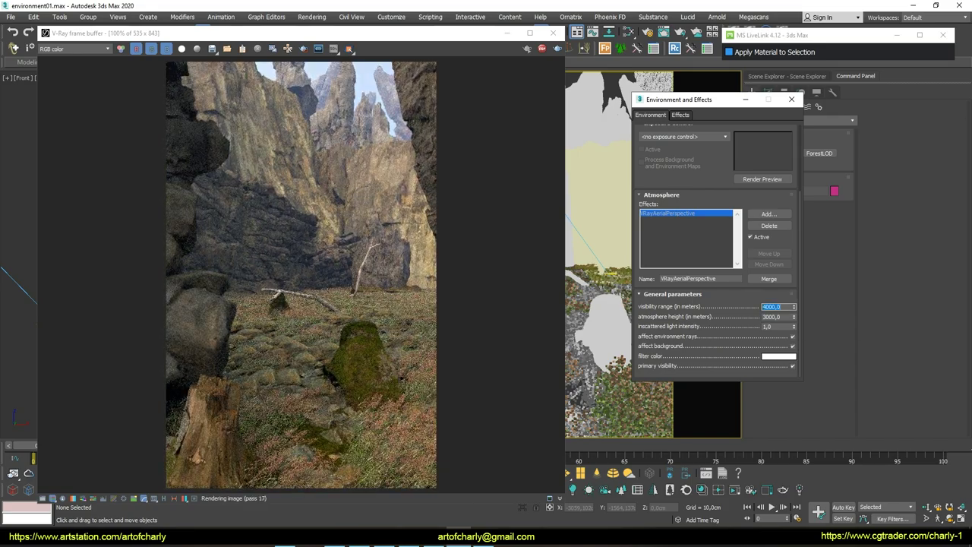
{"action": "type", "text": "1000"}
{"action": "key", "text": "Return"}
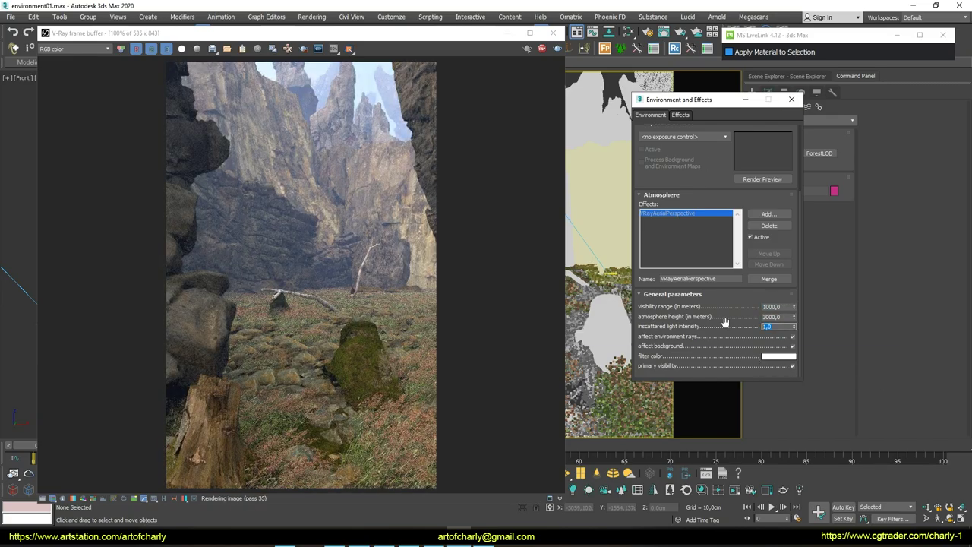
{"action": "key", "text": "Return"}
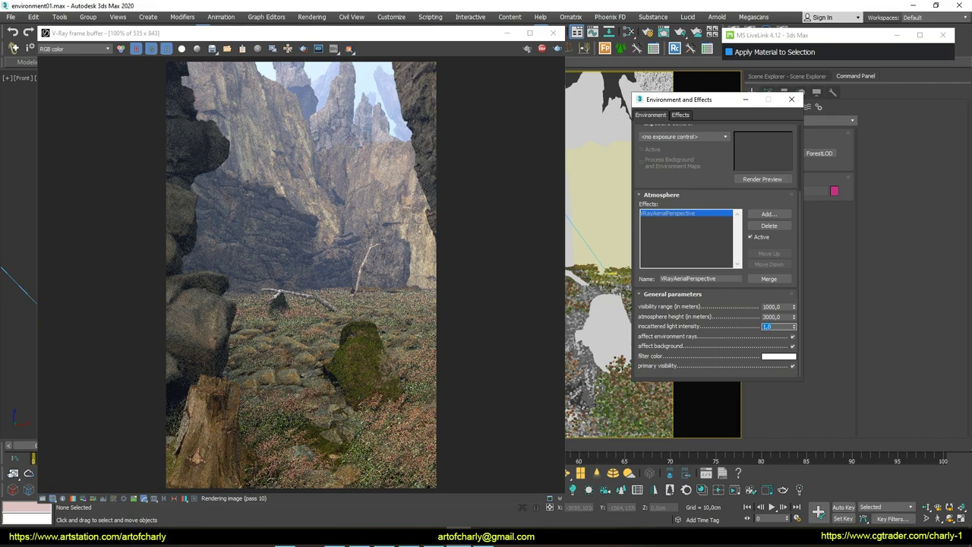
{"action": "type", "text": "0"}
{"action": "key", "text": "Return"}
{"action": "type", "text": "1"}
{"action": "key", "text": "Return"}
- Lower the atmosphere height and settle the visibility range at 1300
{"action": "double_click", "coordinate": [759, 314]}
{"action": "type", "text": "50"}
{"action": "key", "text": "Return"}
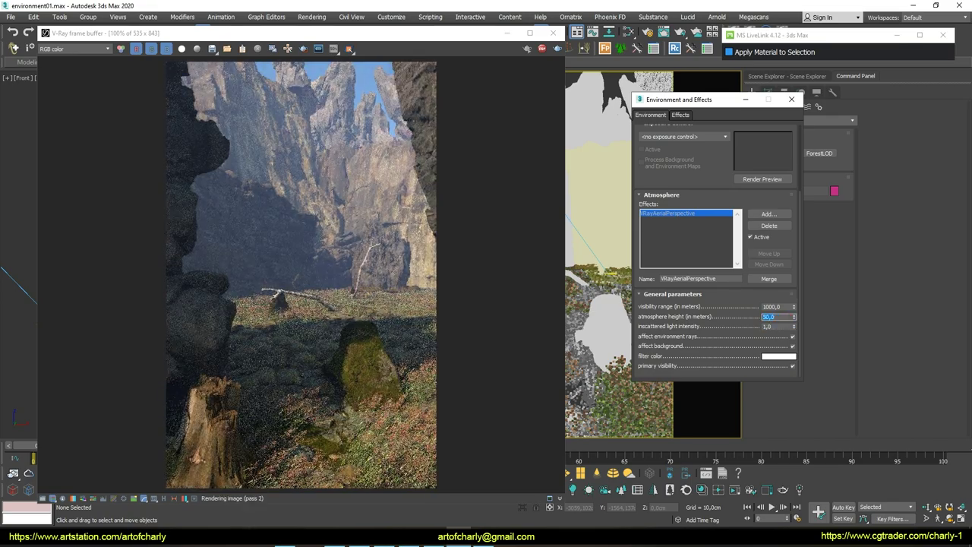
{"action": "type", "text": "100"}
{"action": "key", "text": "Return"}
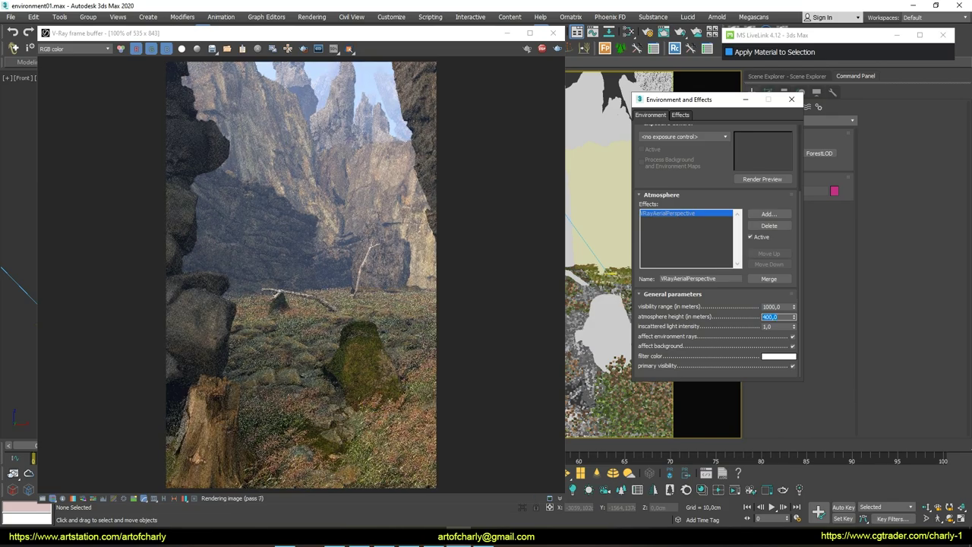
{"action": "double_click", "coordinate": [775, 306]}
{"action": "key", "text": "BackSpace"}
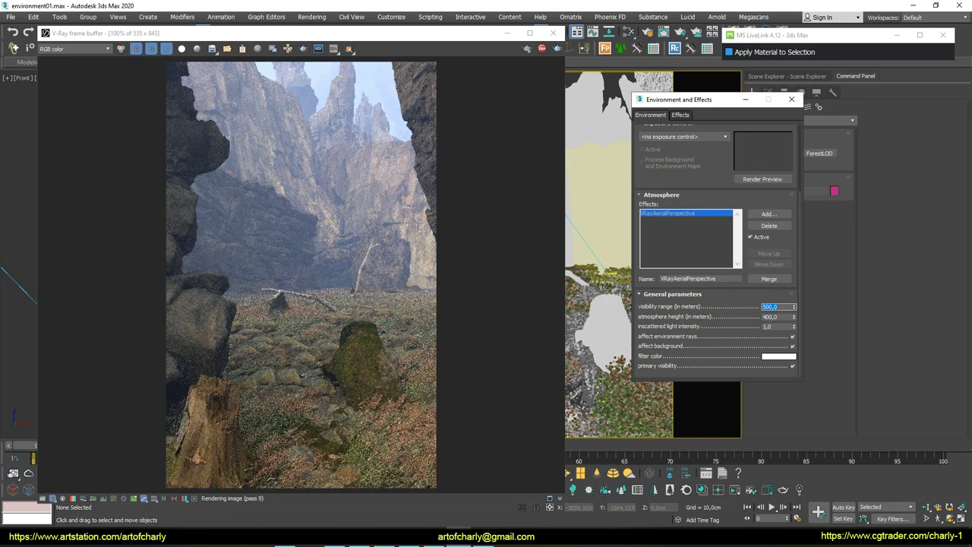
{"action": "type", "text": "2000"}
{"action": "key", "text": "Return"}
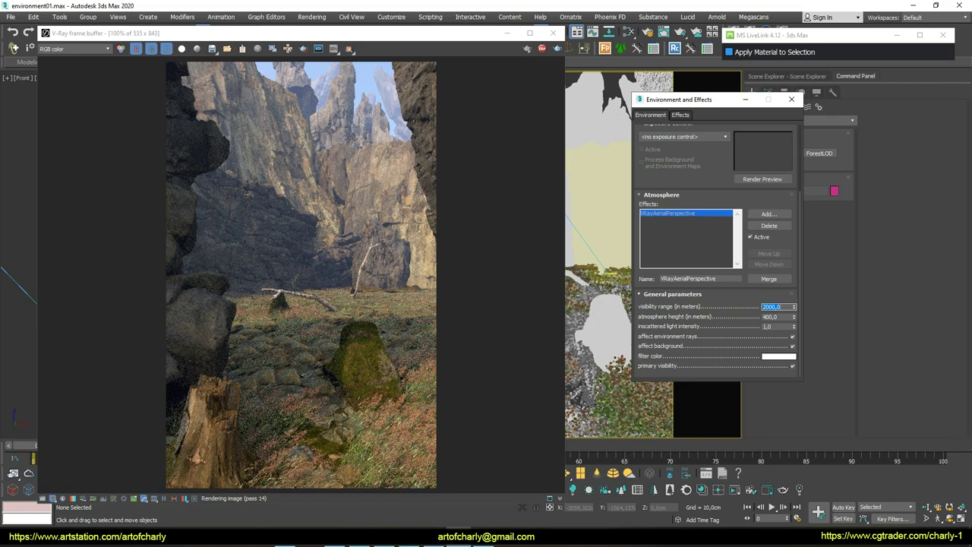
{"action": "type", "text": "1300"}
{"action": "key", "text": "Return"}
- Uncheck affect environment rays for the aerial perspective
{"action": "left_click", "coordinate": [791, 105]}
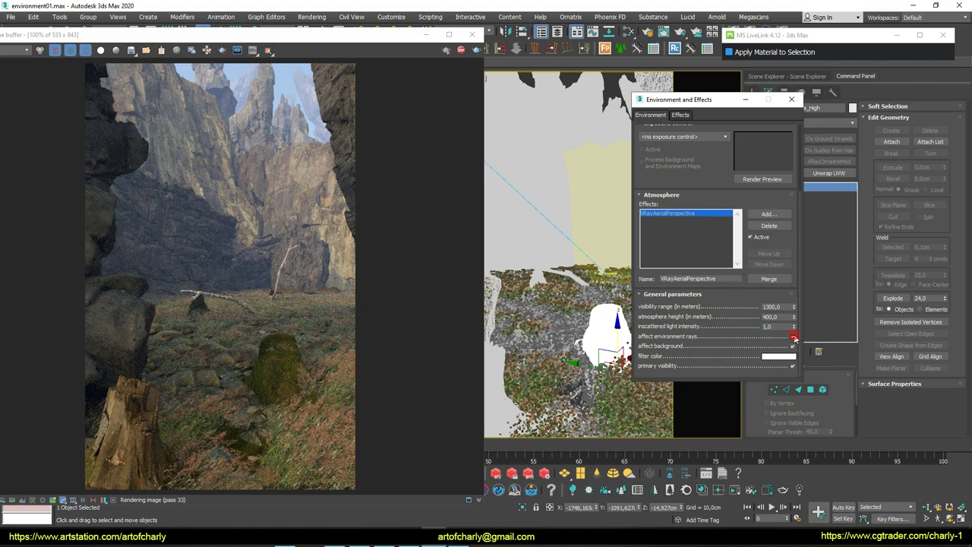
{"action": "left_click", "coordinate": [793, 336]}
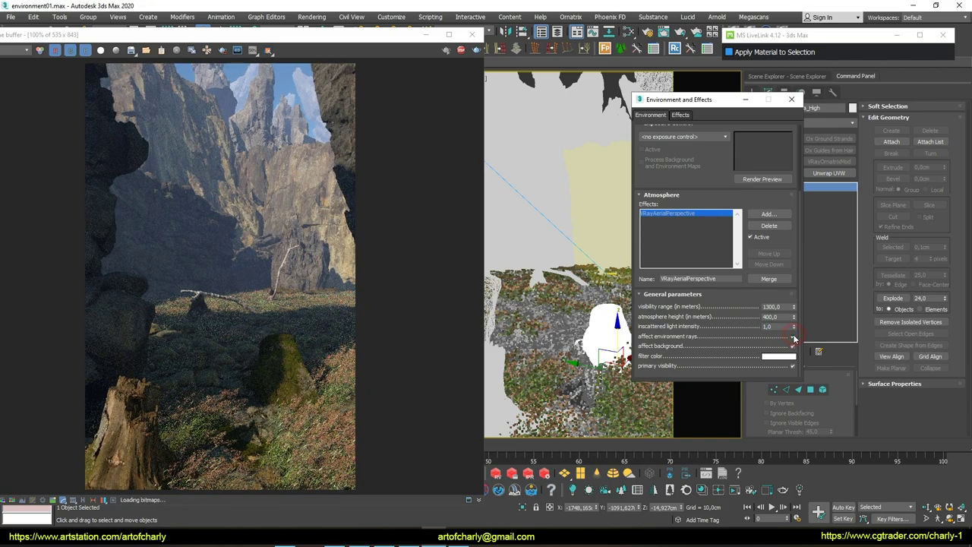
{"action": "left_click", "coordinate": [794, 336]}
- Add a VRayEnvironmentFog atmospheric effect and show its parameters
{"action": "left_click", "coordinate": [770, 215]}
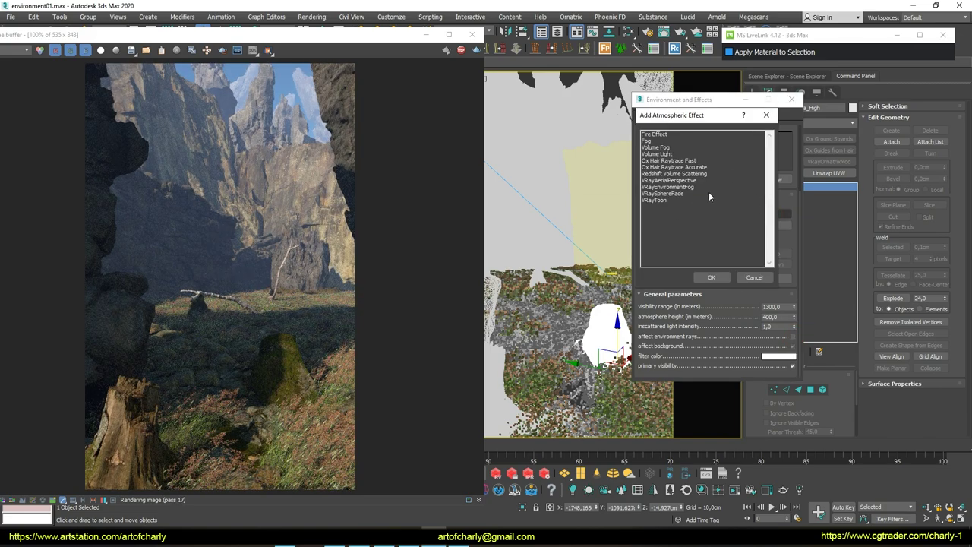
{"action": "left_click", "coordinate": [688, 186]}
{"action": "left_click", "coordinate": [712, 277]}
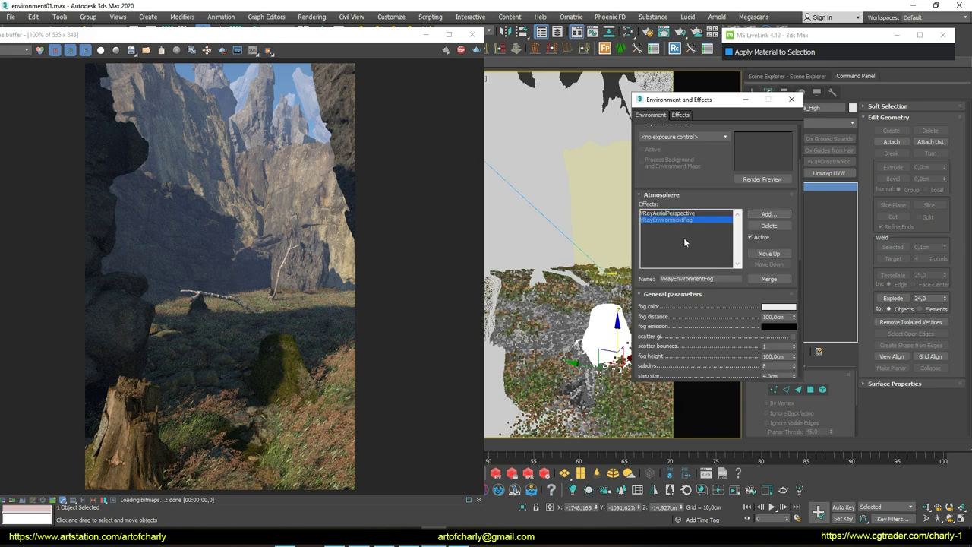
{"action": "left_click", "coordinate": [686, 214]}
{"action": "left_click", "coordinate": [682, 219]}
- Set the fog distance to 2000 cm and the fog height to 20 cm
{"action": "scroll", "coordinate": [718, 293], "scroll_direction": "down", "scroll_amount": 3}
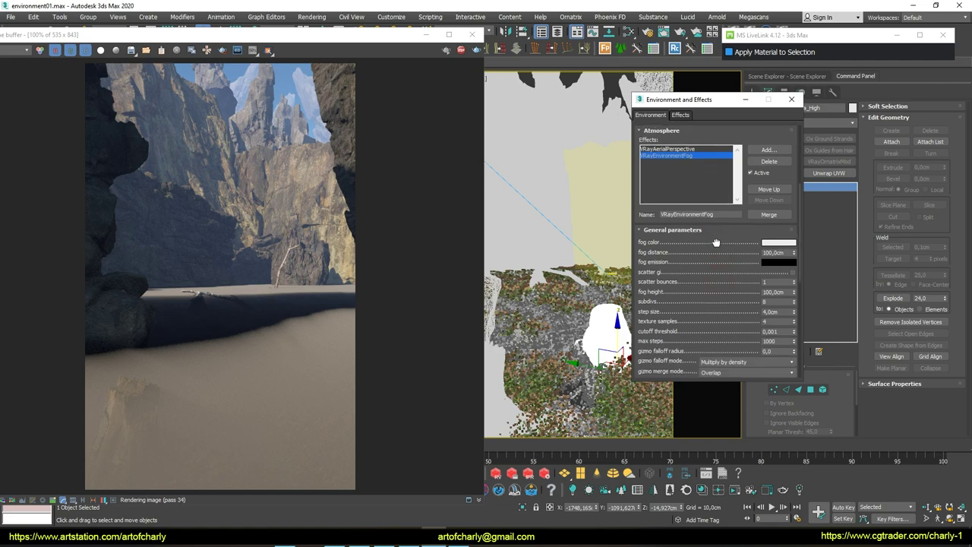
{"action": "left_click_drag", "start_coordinate": [715, 288], "coordinate": [715, 263]}
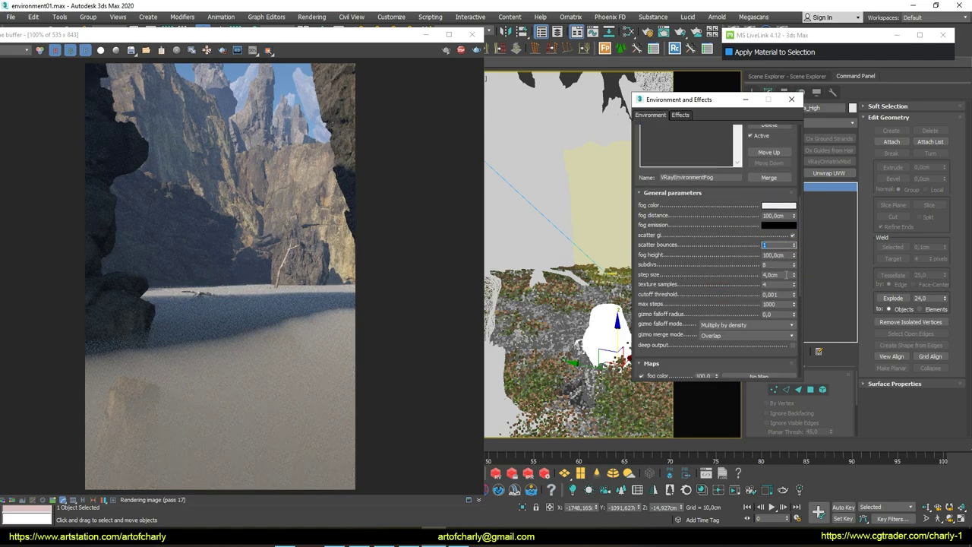
{"action": "left_click", "coordinate": [752, 252]}
{"action": "type", "text": "2000"}
{"action": "key", "text": "Return"}
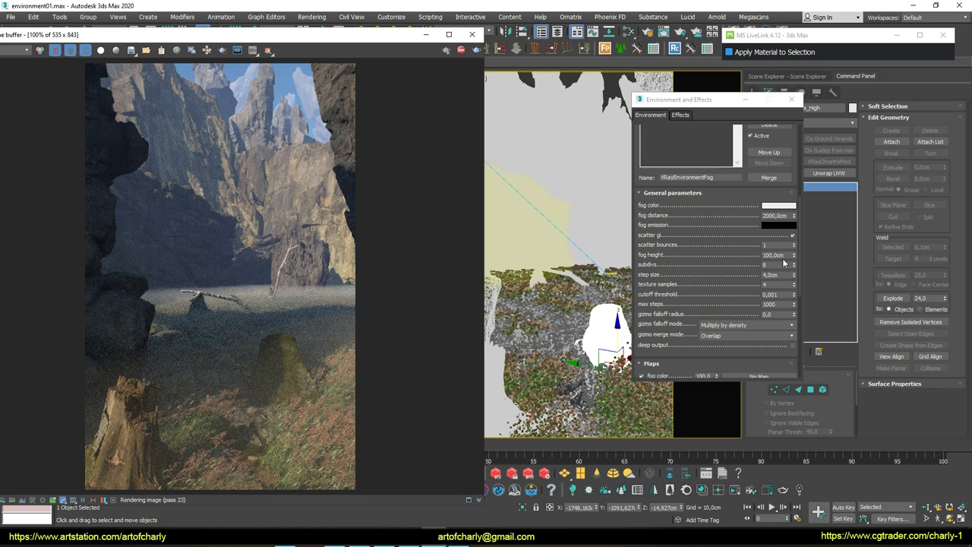
{"action": "type", "text": "10"}
{"action": "left_click", "coordinate": [783, 93]}
{"action": "double_click", "coordinate": [785, 255]}
{"action": "type", "text": "20"}
{"action": "key", "text": "Return"}
- Raise the fog height to 100 cm after checking the render, then open Render Setup
{"action": "left_click", "coordinate": [460, 234]}
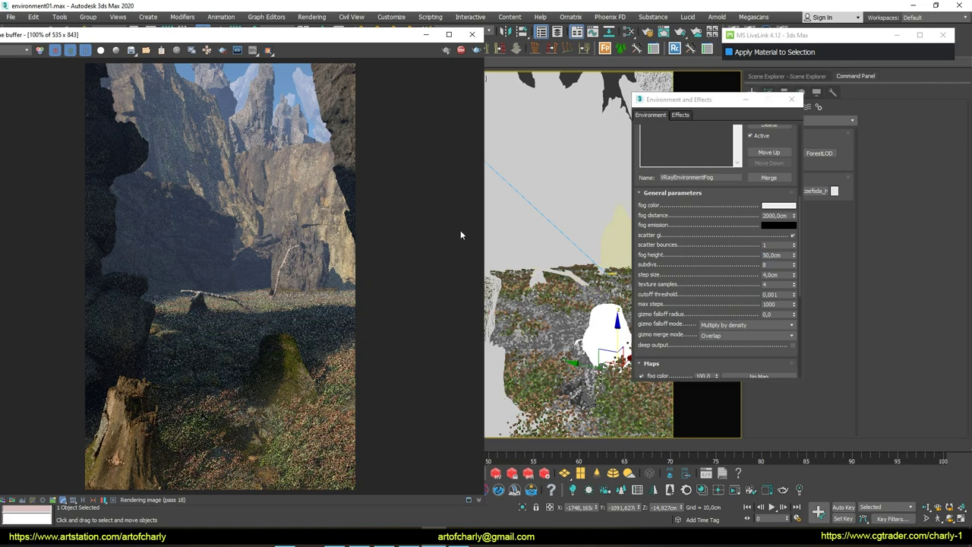
{"action": "scroll", "coordinate": [674, 189], "scroll_direction": "up", "scroll_amount": 3}
{"action": "left_click", "coordinate": [668, 213]}
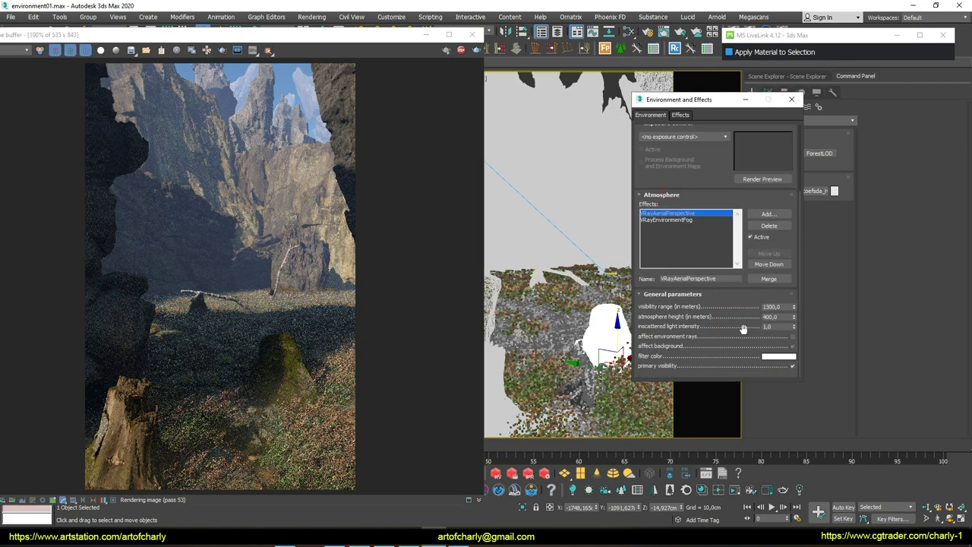
{"action": "left_click", "coordinate": [281, 124]}
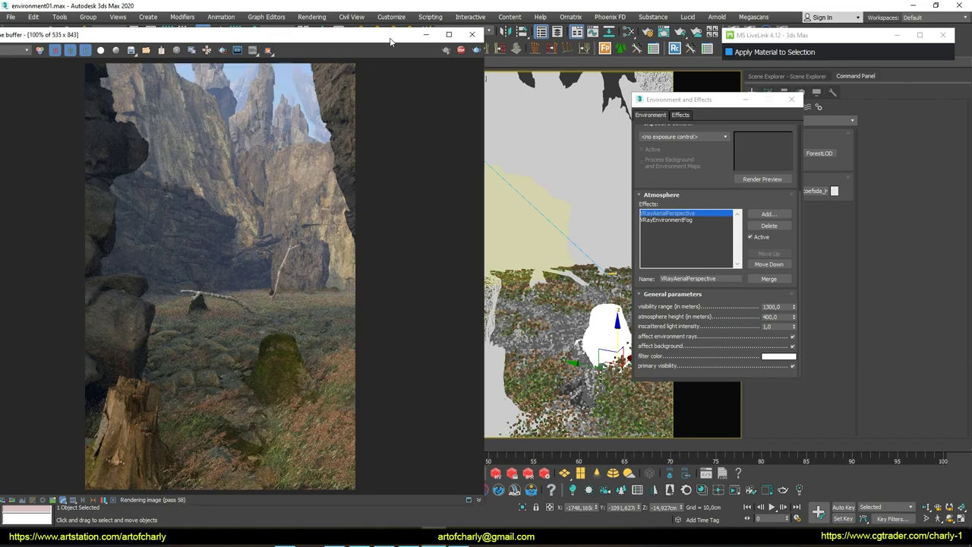
{"action": "left_click_drag", "start_coordinate": [389, 36], "coordinate": [405, 36]}
{"action": "left_click", "coordinate": [667, 220]}
{"action": "scroll", "coordinate": [745, 294], "scroll_direction": "down", "scroll_amount": 3}
{"action": "type", "text": "100"}
{"action": "key", "text": "Return"}
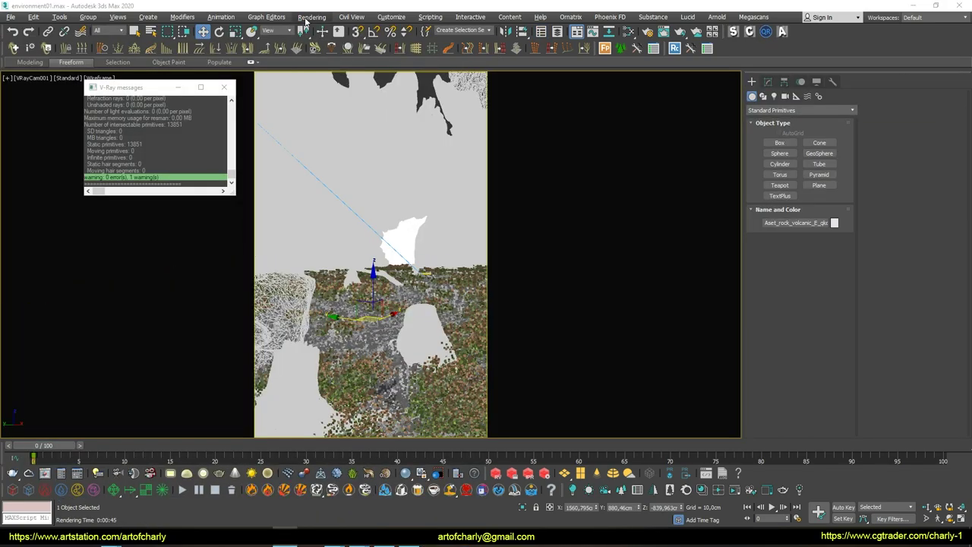
{"action": "left_click", "coordinate": [312, 16]}
{"action": "left_click", "coordinate": [336, 61]}
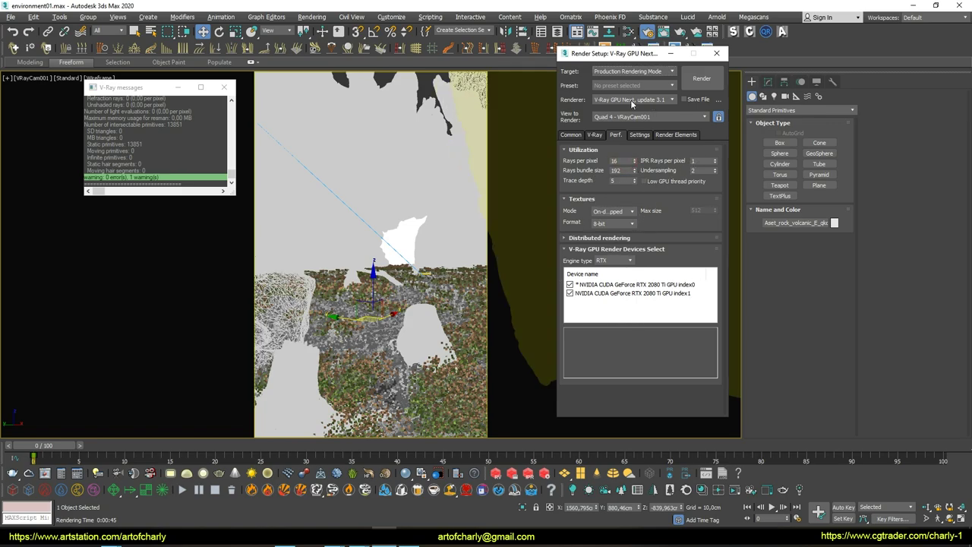
- Set the V-Ray image sampler to Bucket
{"action": "left_click", "coordinate": [604, 135]}
{"action": "left_click", "coordinate": [615, 135]}
{"action": "left_click", "coordinate": [600, 137]}
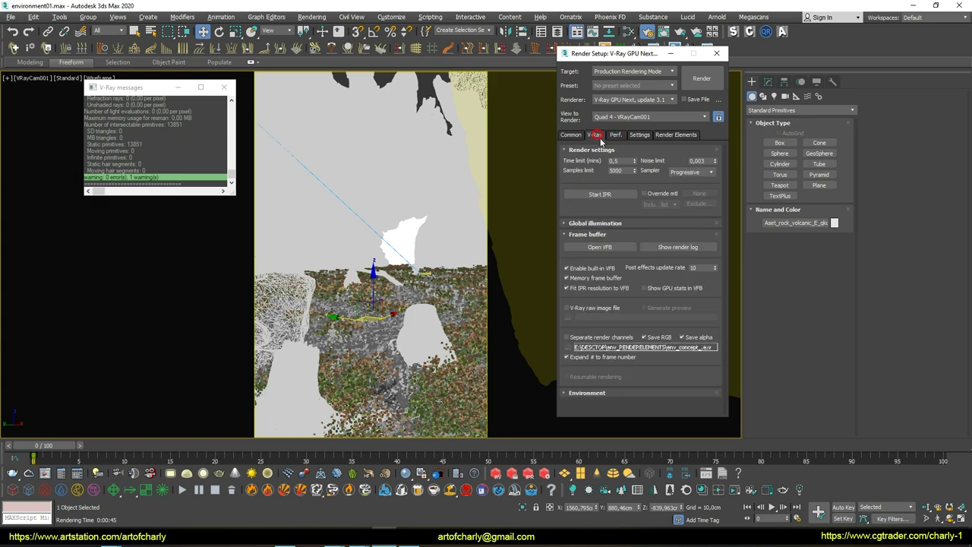
{"action": "left_click", "coordinate": [692, 173]}
{"action": "left_click", "coordinate": [687, 182]}
- Keep texture mode On-demand mip-mapped on the Perf. tab and expand Global illumination
{"action": "left_click", "coordinate": [616, 135]}
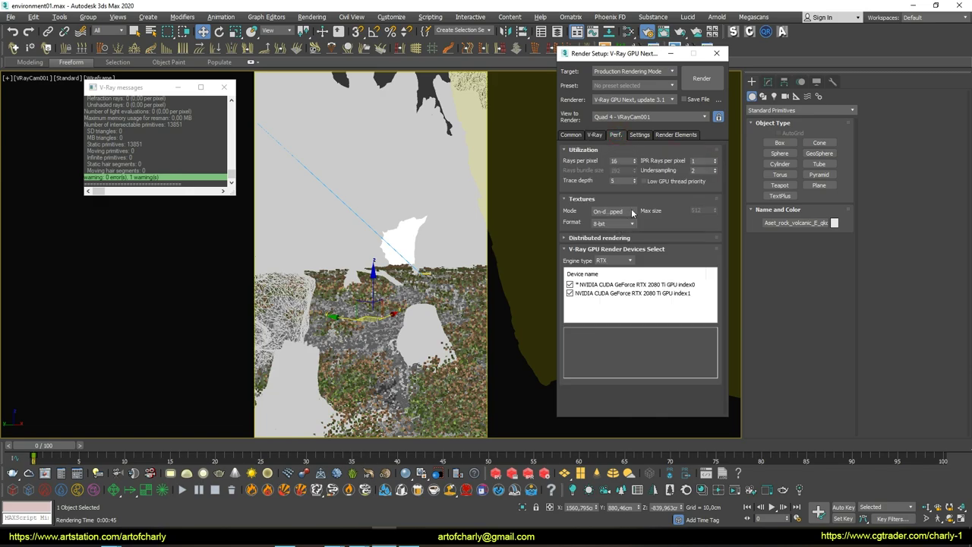
{"action": "left_click", "coordinate": [636, 212]}
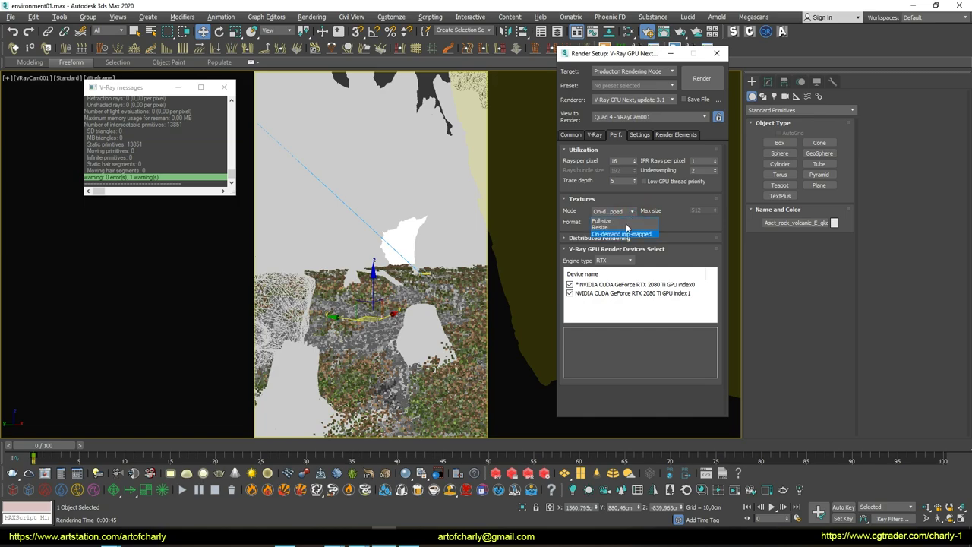
{"action": "left_click", "coordinate": [626, 235]}
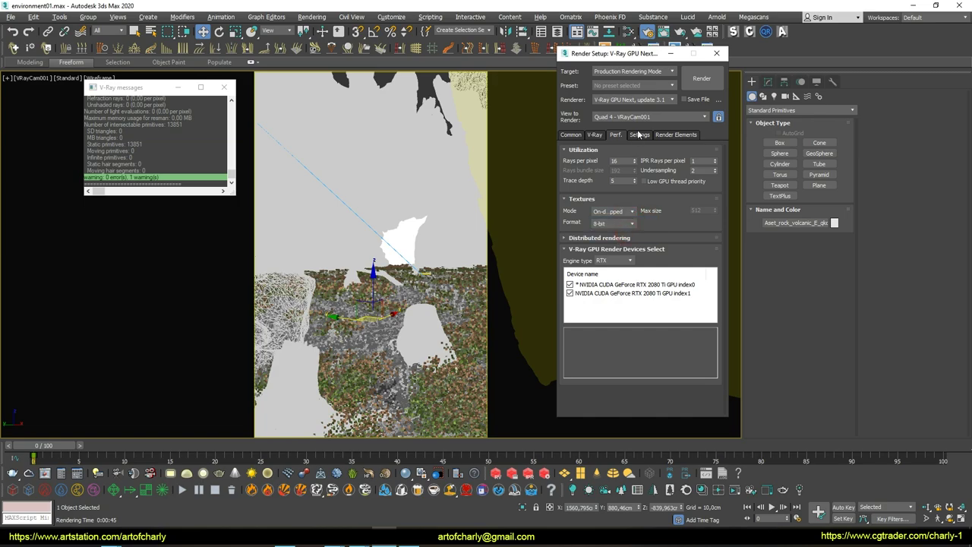
{"action": "left_click", "coordinate": [594, 134]}
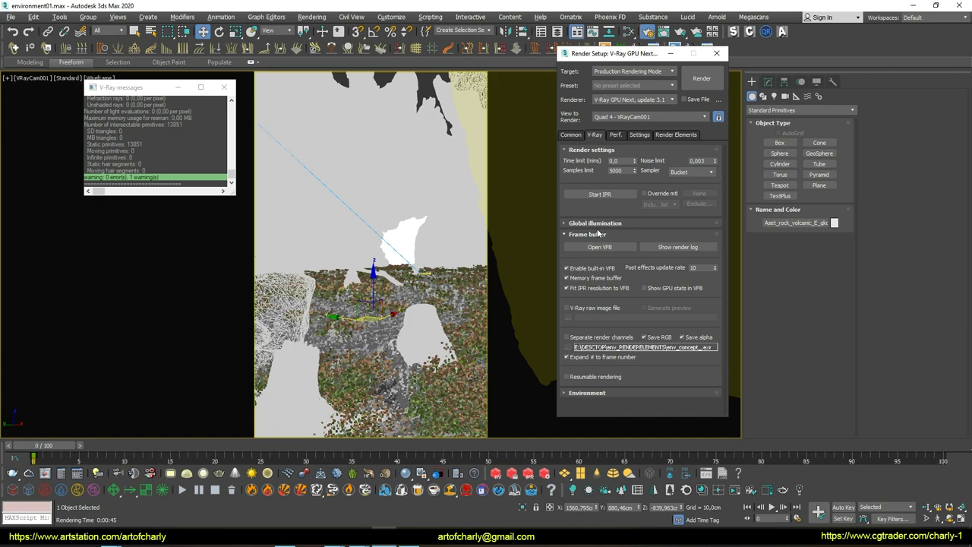
{"action": "left_click", "coordinate": [600, 223]}
{"action": "left_click", "coordinate": [630, 235]}
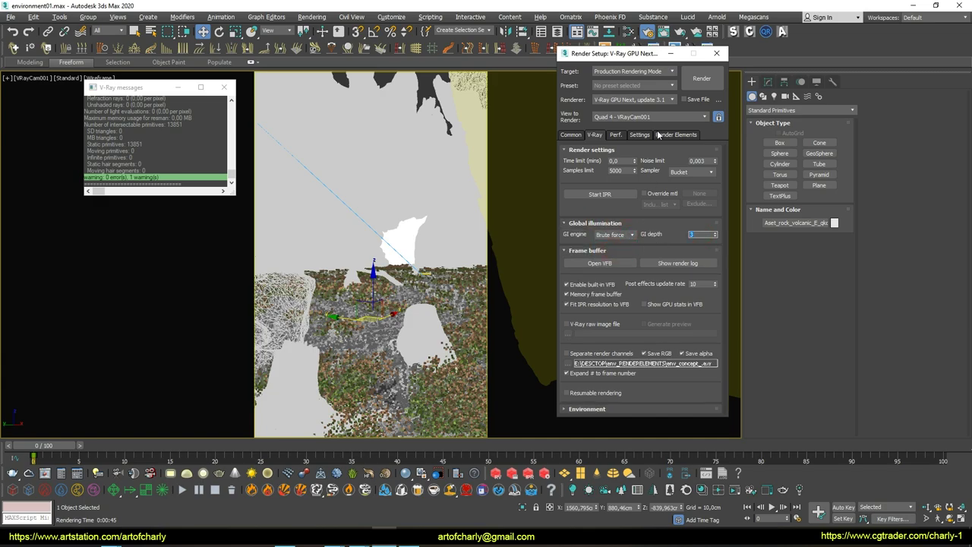
{"action": "left_click", "coordinate": [658, 135]}
- Add VRayCryptomatte, VRayAtmosphere, VRayGlobalIllumination and VRayLighting render elements
{"action": "left_click", "coordinate": [570, 173]}
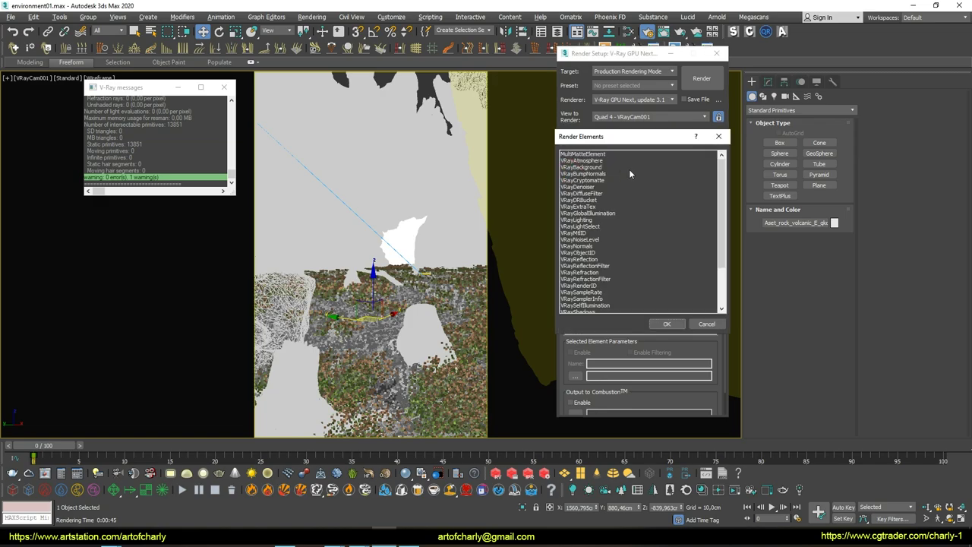
{"action": "double_click", "coordinate": [594, 180]}
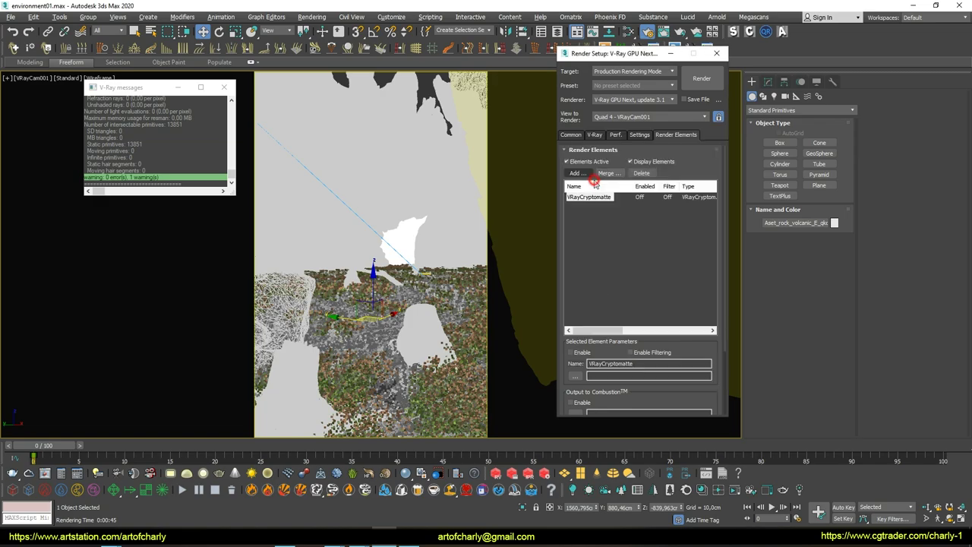
{"action": "scroll", "coordinate": [643, 191], "scroll_direction": "down", "scroll_amount": 3}
{"action": "scroll", "coordinate": [642, 191], "scroll_direction": "up", "scroll_amount": 3}
{"action": "left_click", "coordinate": [576, 173]}
{"action": "double_click", "coordinate": [591, 161]}
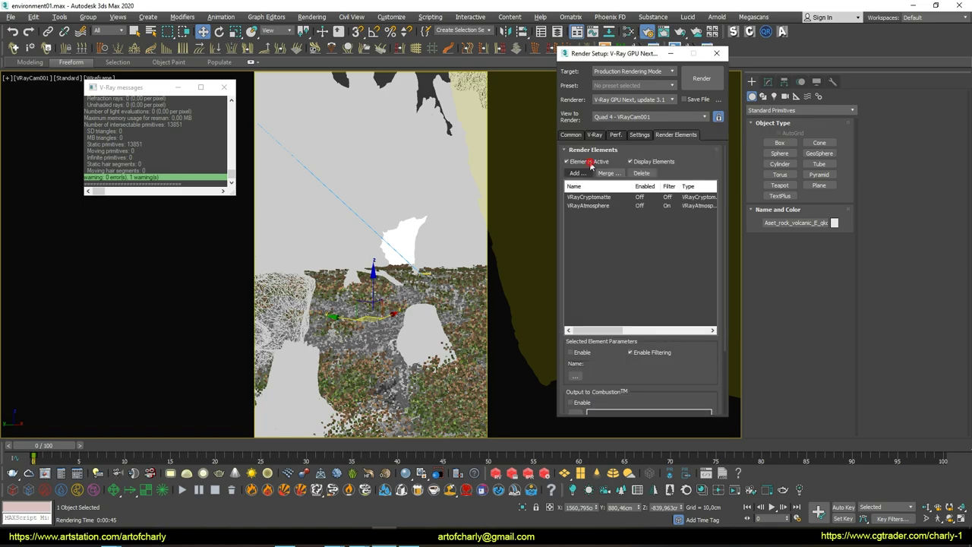
{"action": "left_click", "coordinate": [576, 173]}
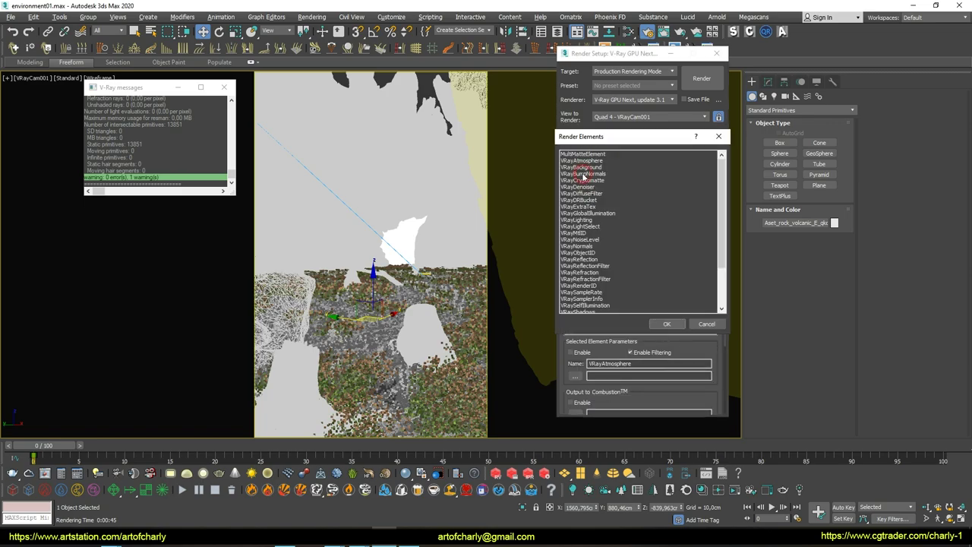
{"action": "double_click", "coordinate": [591, 213]}
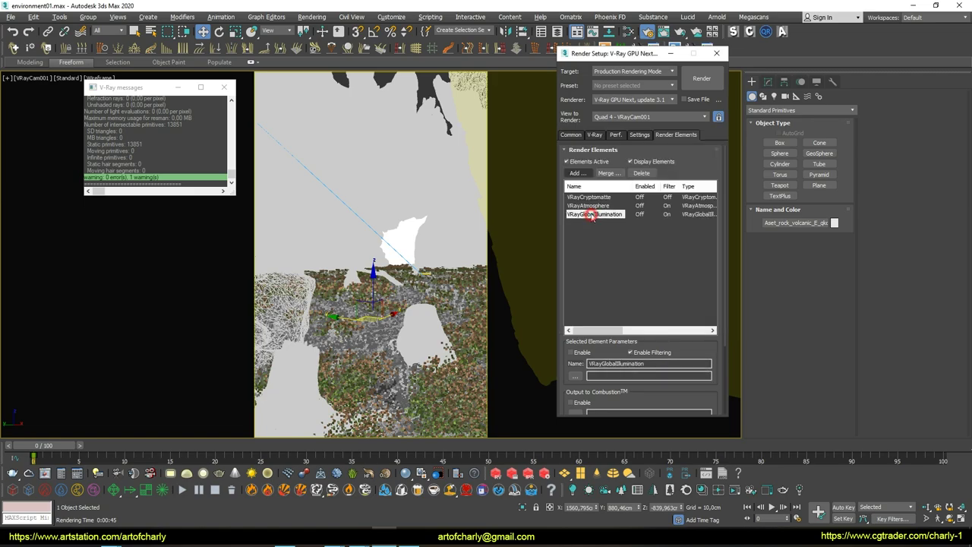
{"action": "left_click", "coordinate": [576, 173]}
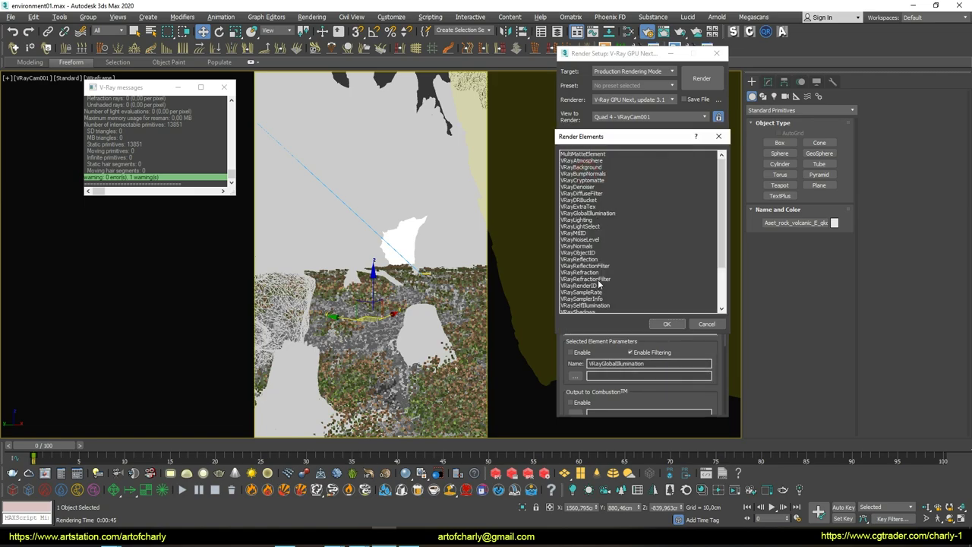
{"action": "double_click", "coordinate": [584, 219]}
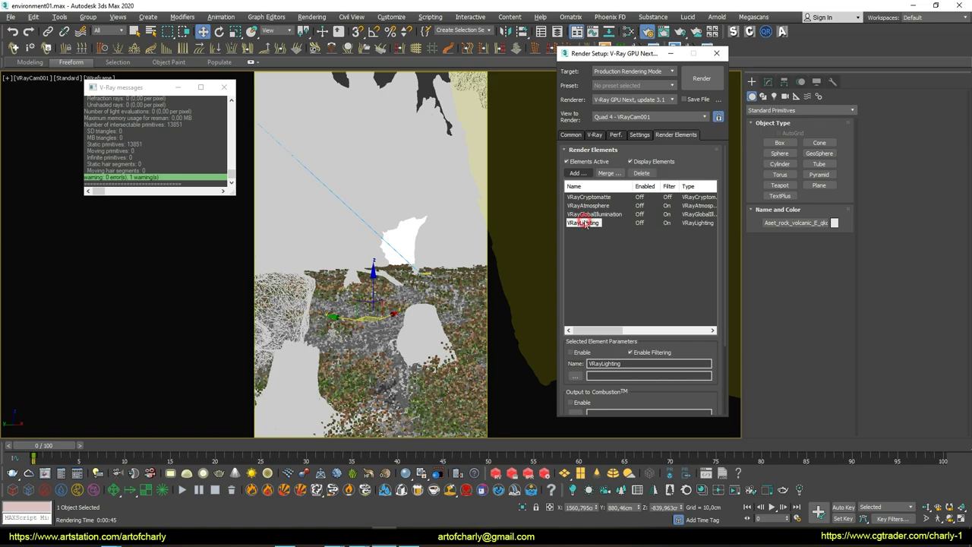
{"action": "mouse_move", "coordinate": [629, 319]}
{"action": "left_mouse_down"}
{"action": "mouse_move", "coordinate": [630, 214]}
{"action": "mouse_move", "coordinate": [629, 356]}
{"action": "left_mouse_up"}
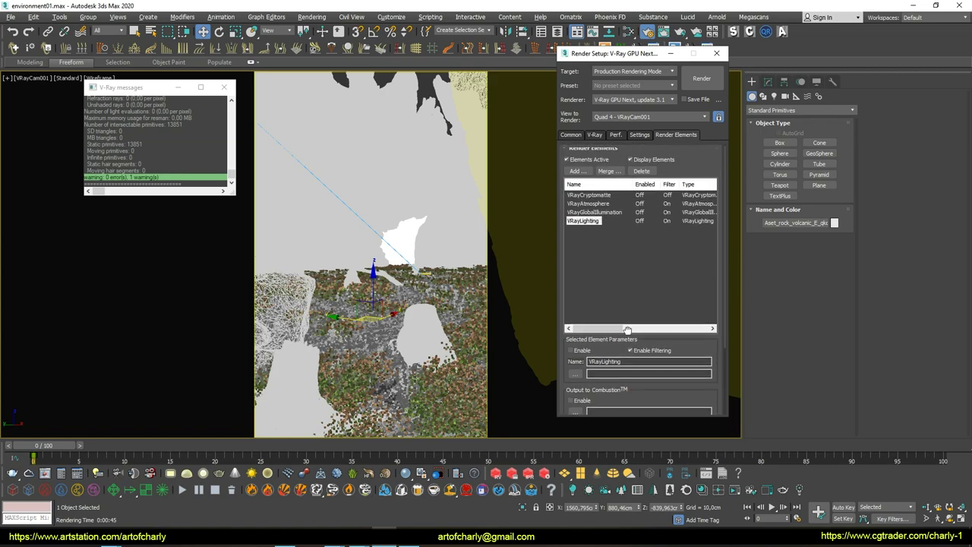
- Add a VRayExtraTex element and link the VRayDirt map to its texture as an instance
{"action": "left_click", "coordinate": [577, 172]}
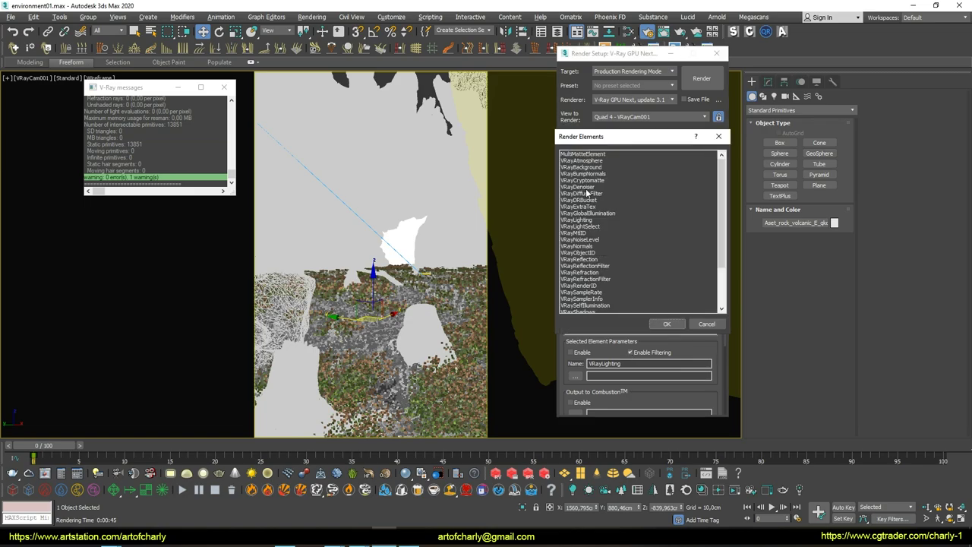
{"action": "double_click", "coordinate": [590, 206]}
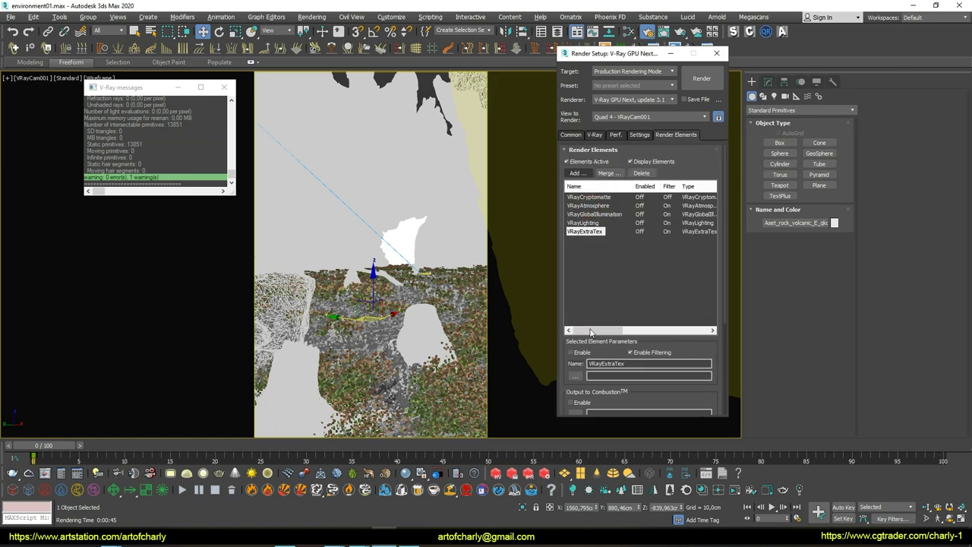
{"action": "left_click_drag", "start_coordinate": [625, 393], "coordinate": [623, 260]}
{"action": "left_click_drag", "start_coordinate": [360, 51], "coordinate": [229, 59]}
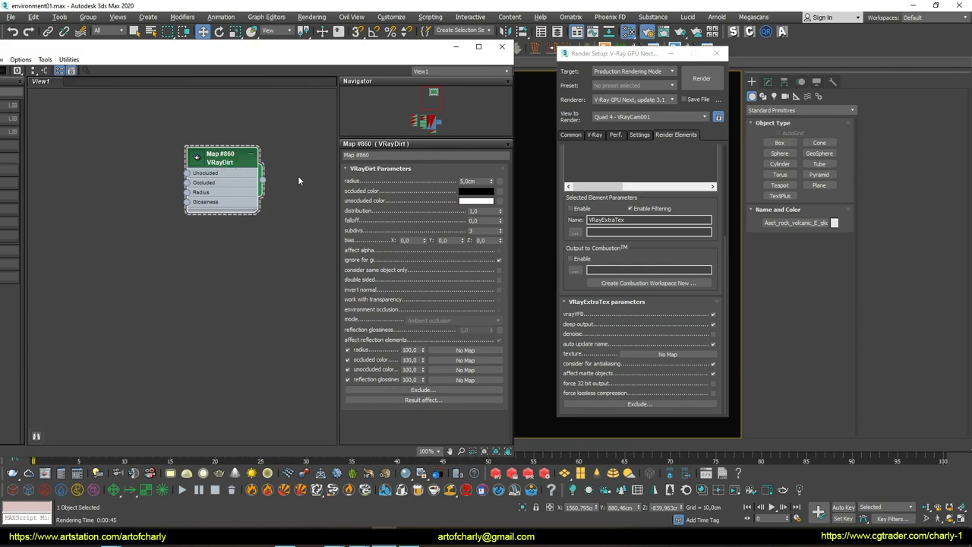
{"action": "left_click_drag", "start_coordinate": [262, 180], "coordinate": [680, 355]}
{"action": "left_click", "coordinate": [630, 267]}
{"action": "left_click", "coordinate": [501, 46]}
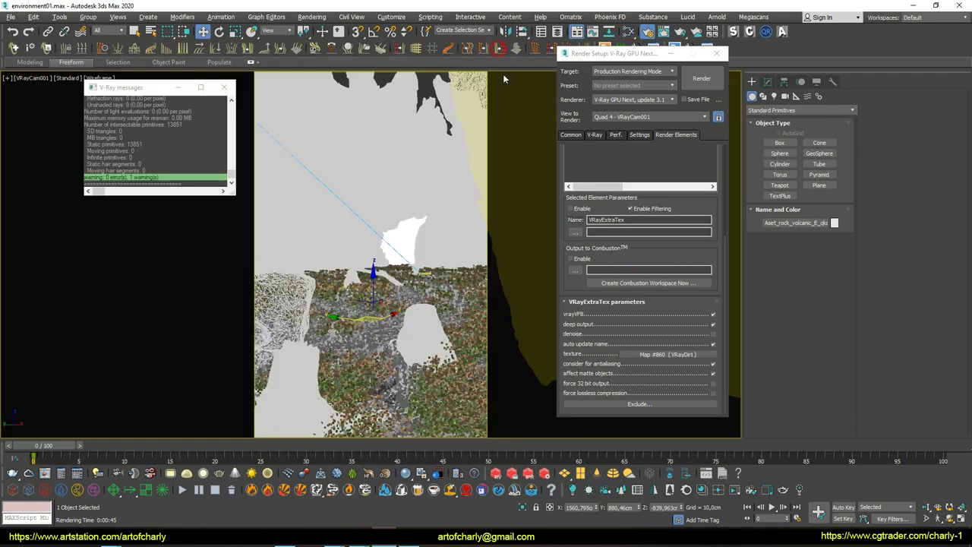
{"action": "scroll", "coordinate": [647, 249], "scroll_direction": "up", "scroll_amount": 5}
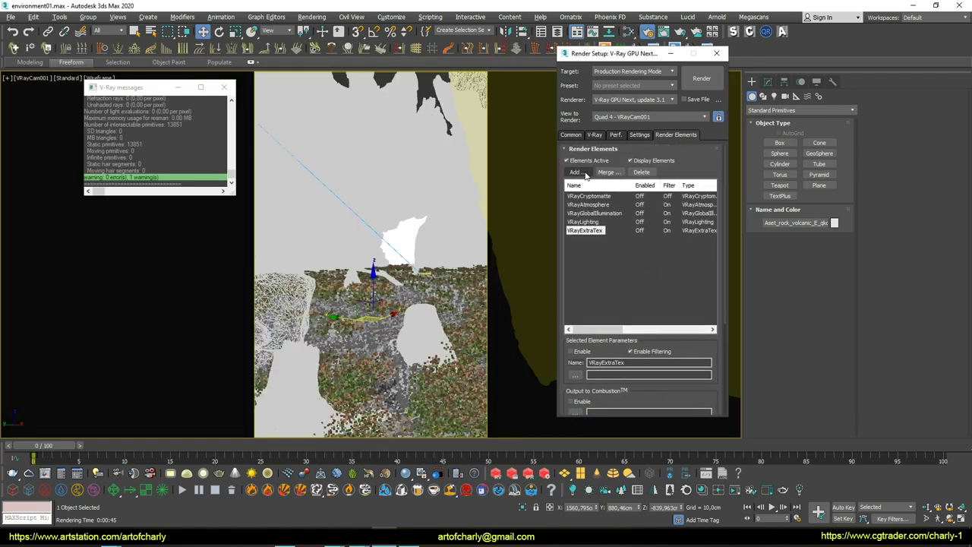
- Rename the ExtraTex element to AO and the VRayCryptomatte element to MASKS
{"action": "double_click", "coordinate": [607, 362]}
{"action": "type", "text": "AO"}
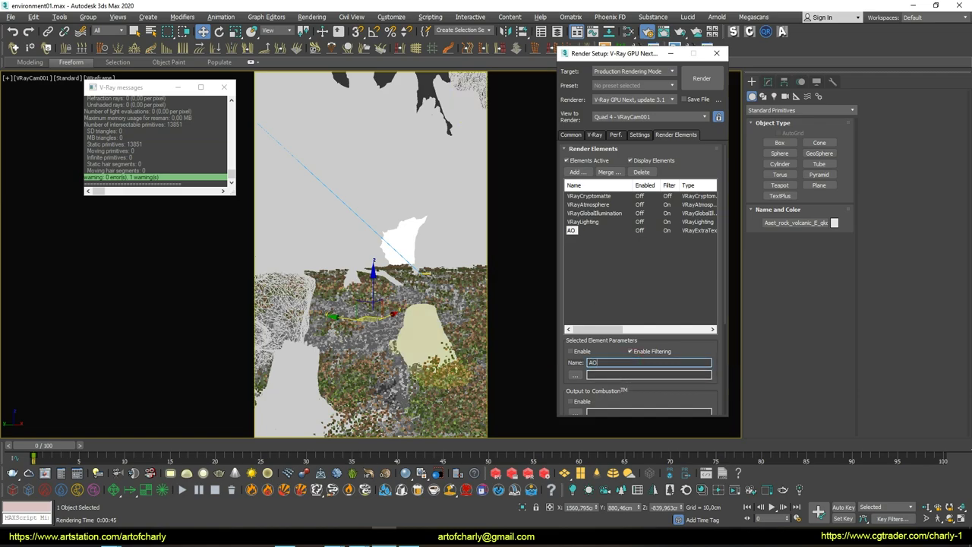
{"action": "left_click", "coordinate": [588, 196]}
{"action": "type", "text": "MASKS"}
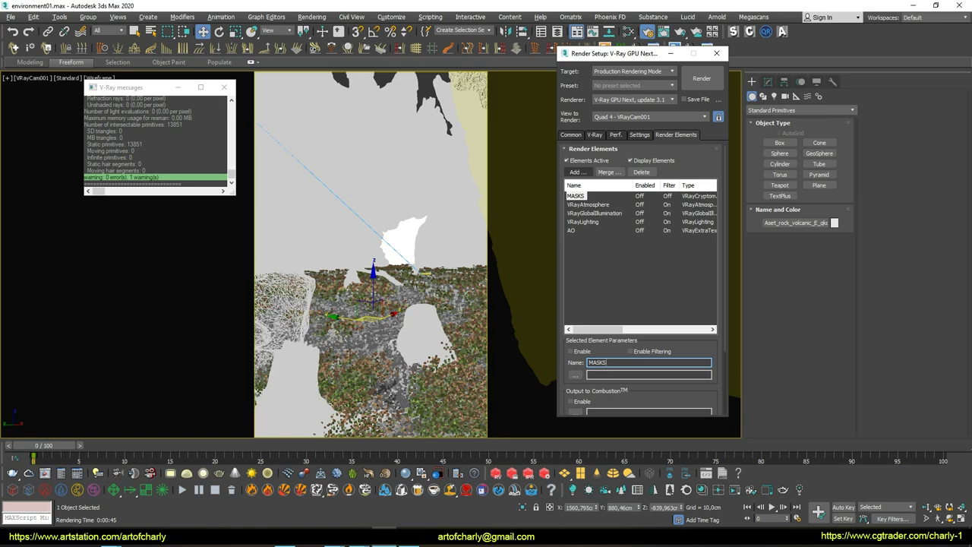
{"action": "left_click", "coordinate": [570, 134]}
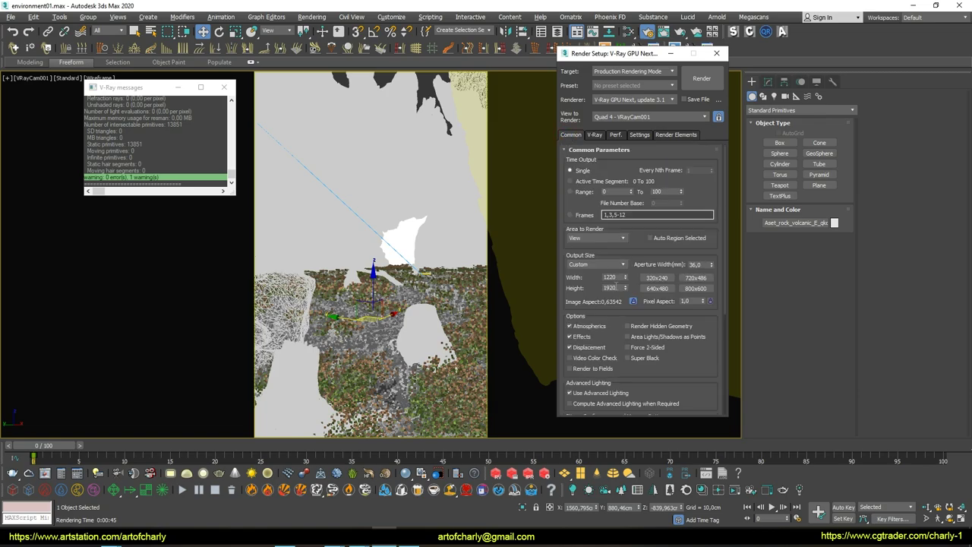
{"action": "key", "text": "shift+Tab"}
- Render the camera view and check the alpha, VRayAtmosphere and VRayLighting passes
{"action": "left_click", "coordinate": [696, 80]}
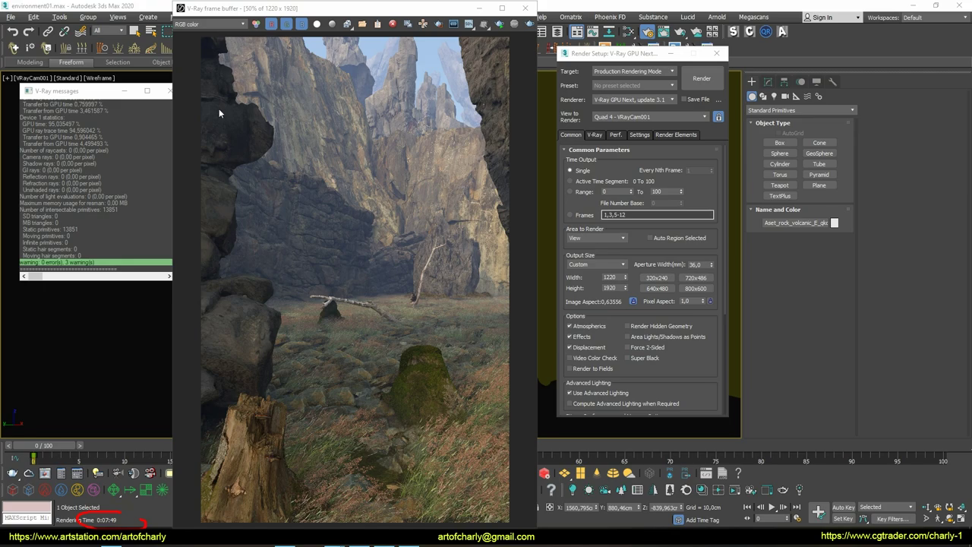
{"action": "left_click", "coordinate": [206, 23]}
{"action": "left_click", "coordinate": [205, 44]}
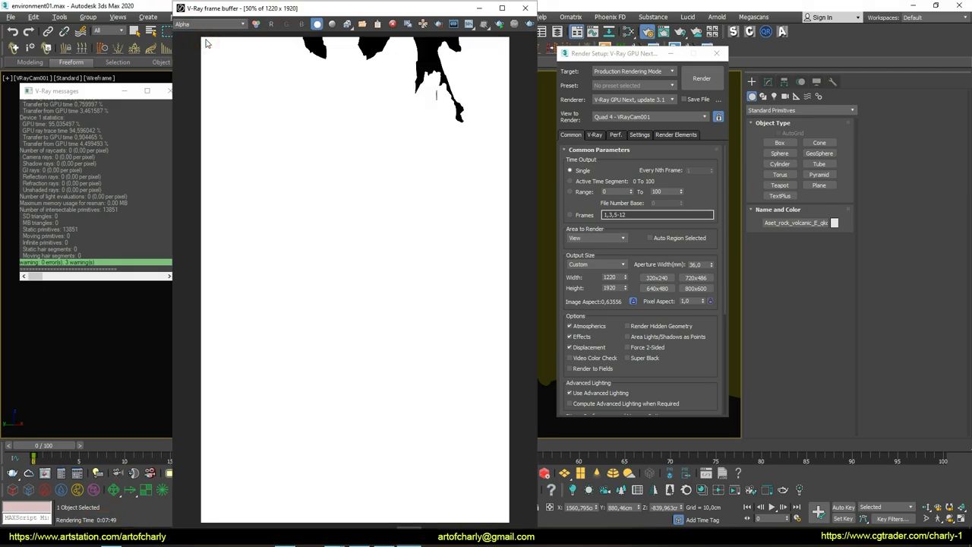
{"action": "key", "text": "Down"}
{"action": "key", "text": "Down"}
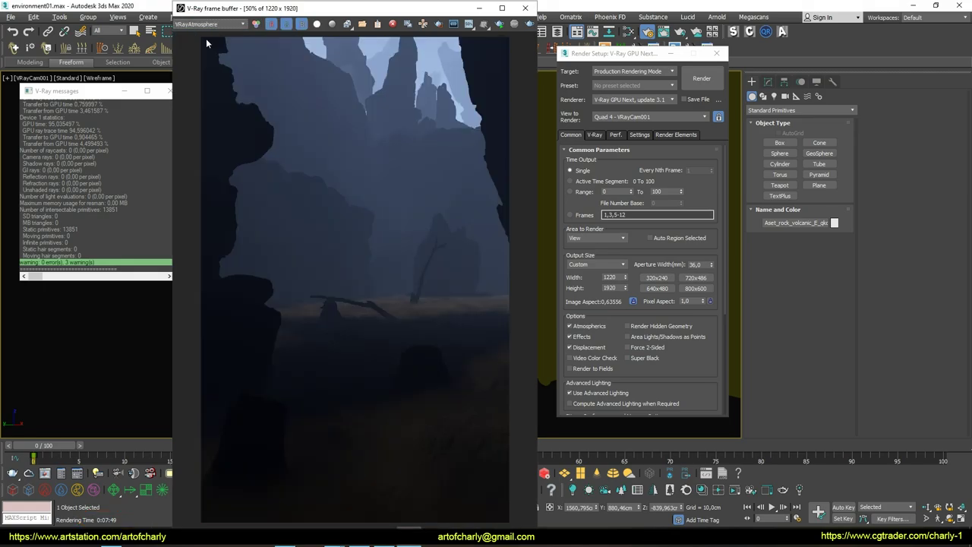
{"action": "key", "text": "Down"}
{"action": "key", "text": "Down"}
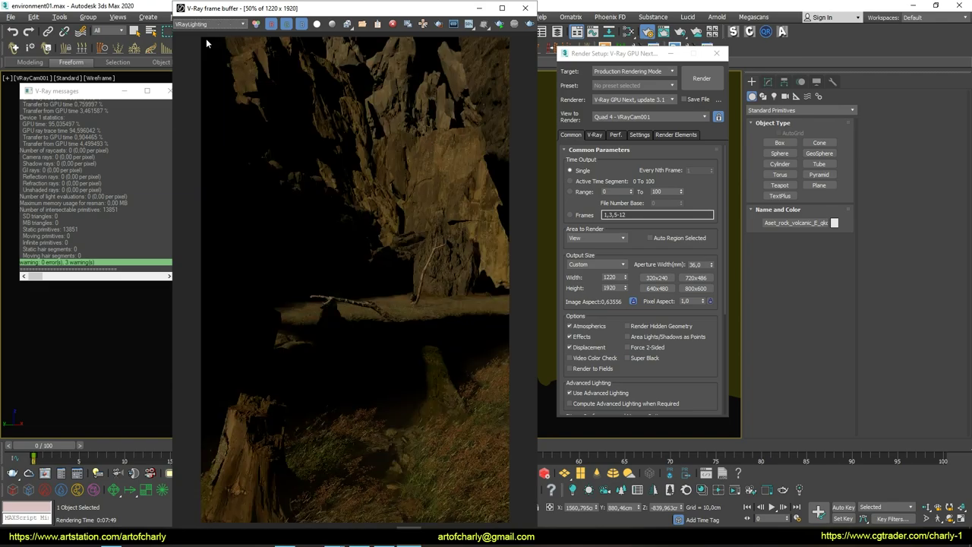
{"action": "key", "text": "Down"}
{"action": "key", "text": "Down"}
{"action": "key", "text": "Home"}
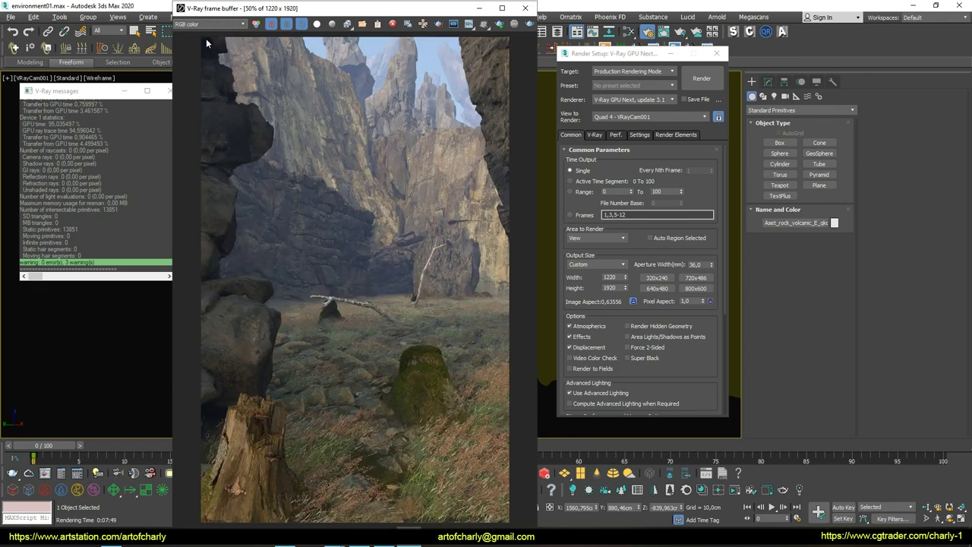
- Save every render channel to separate OpenEXR files
{"action": "left_click", "coordinate": [347, 23]}
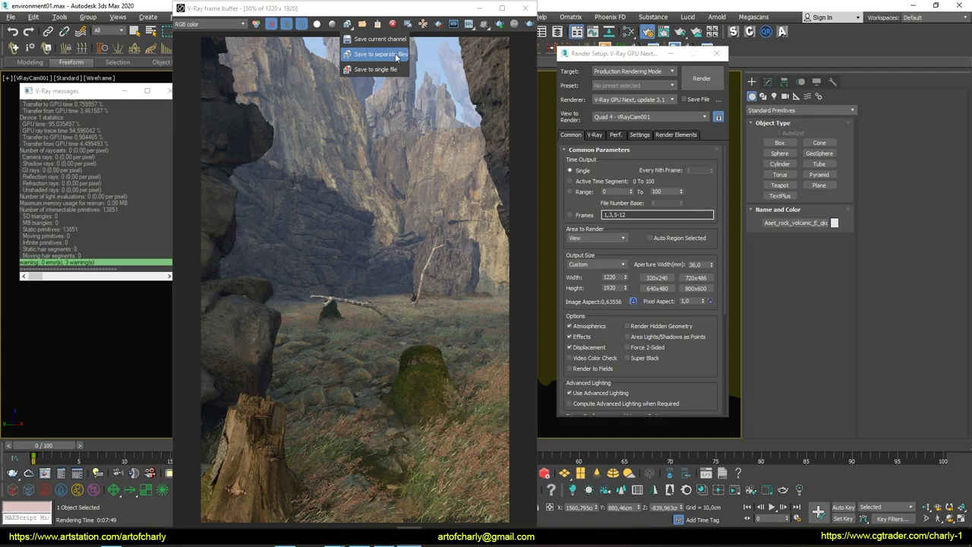
{"action": "left_click", "coordinate": [364, 54]}
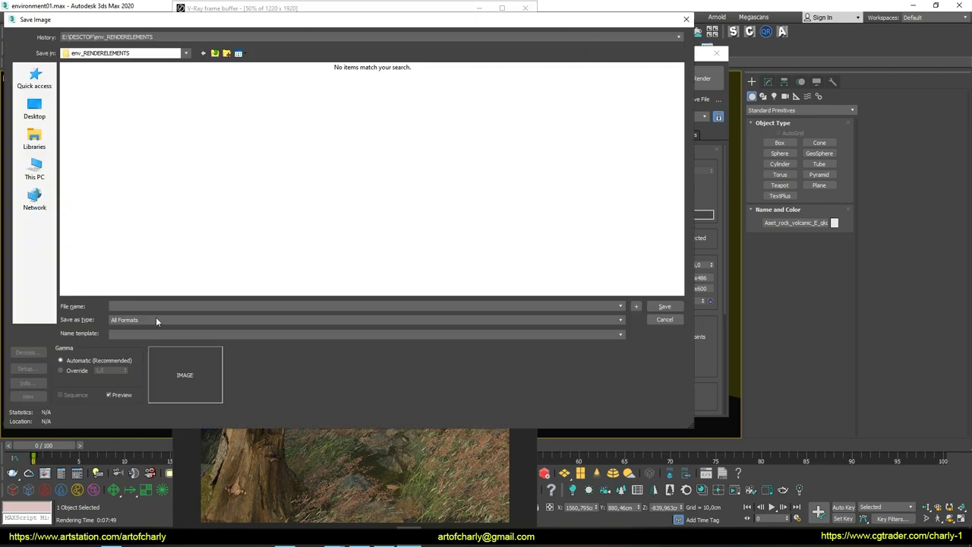
{"action": "left_click", "coordinate": [156, 319]}
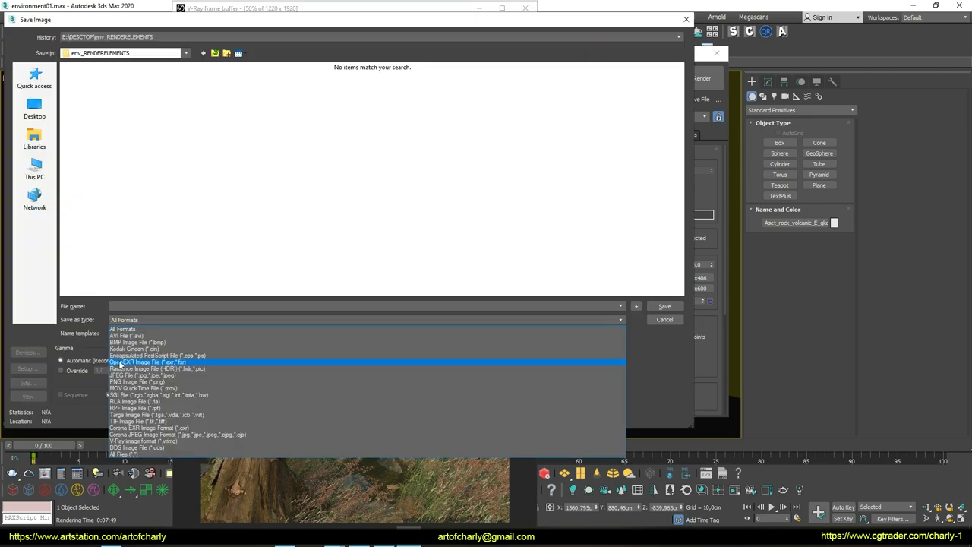
{"action": "left_click", "coordinate": [123, 363]}
{"action": "key", "text": "Return"}
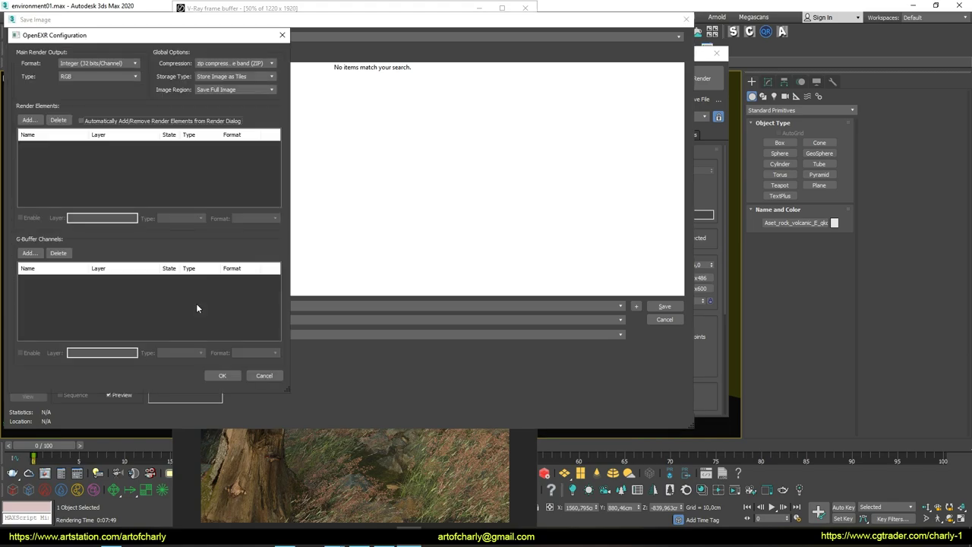
{"action": "left_click", "coordinate": [224, 376]}
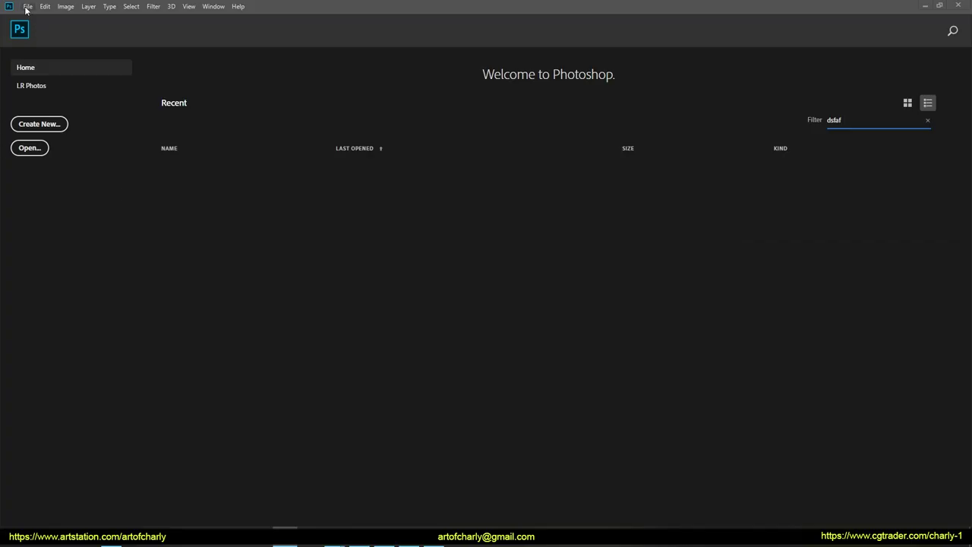
- Load all the rendered EXR files into one layer stack with Load Files into Stack
{"action": "left_click", "coordinate": [26, 6]}
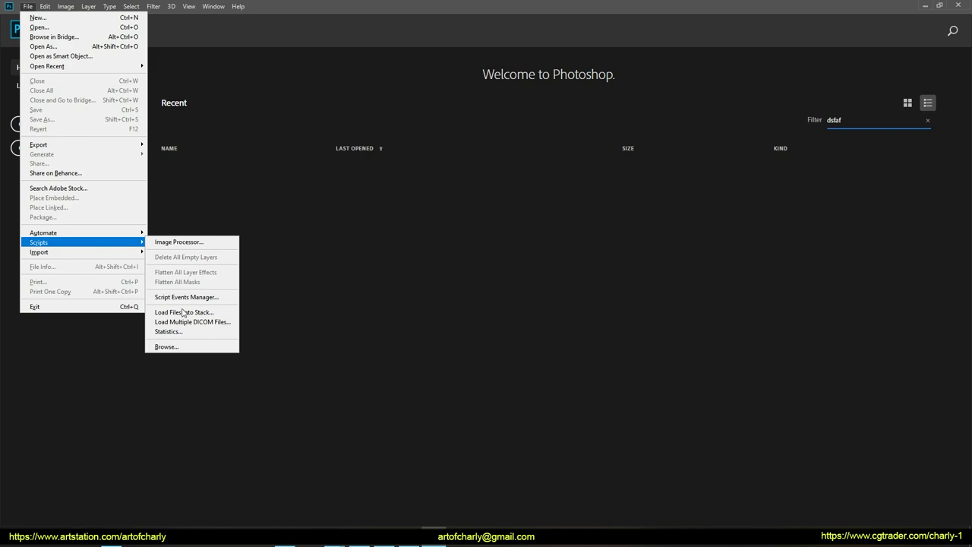
{"action": "left_click", "coordinate": [183, 313]}
{"action": "left_click", "coordinate": [511, 233]}
{"action": "left_click", "coordinate": [203, 110]}
{"action": "left_click", "coordinate": [256, 174], "text": "shift"}
{"action": "left_click", "coordinate": [663, 458]}
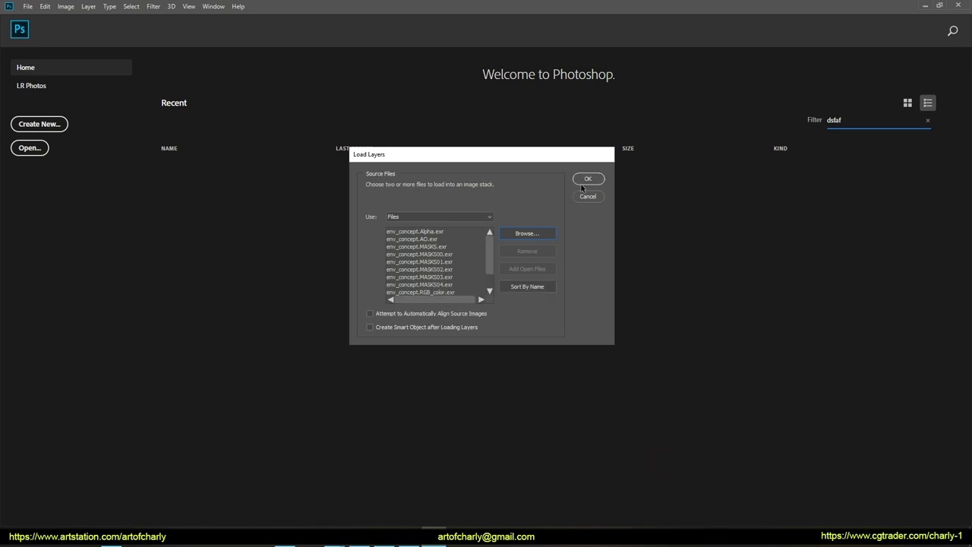
{"action": "left_click", "coordinate": [586, 180]}
- Delete the Alpha and MASKS00–MASKS04 layers
{"action": "left_click", "coordinate": [886, 238], "text": "ctrl"}
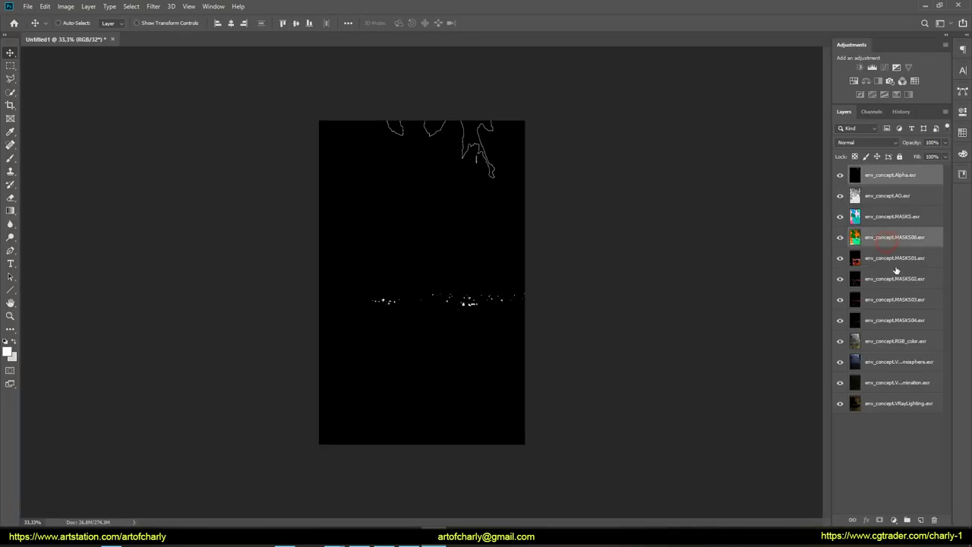
{"action": "left_click", "coordinate": [893, 259], "text": "ctrl"}
{"action": "left_click", "coordinate": [891, 279], "text": "ctrl"}
{"action": "left_click", "coordinate": [890, 299], "text": "ctrl"}
{"action": "left_click", "coordinate": [881, 321], "text": "ctrl"}
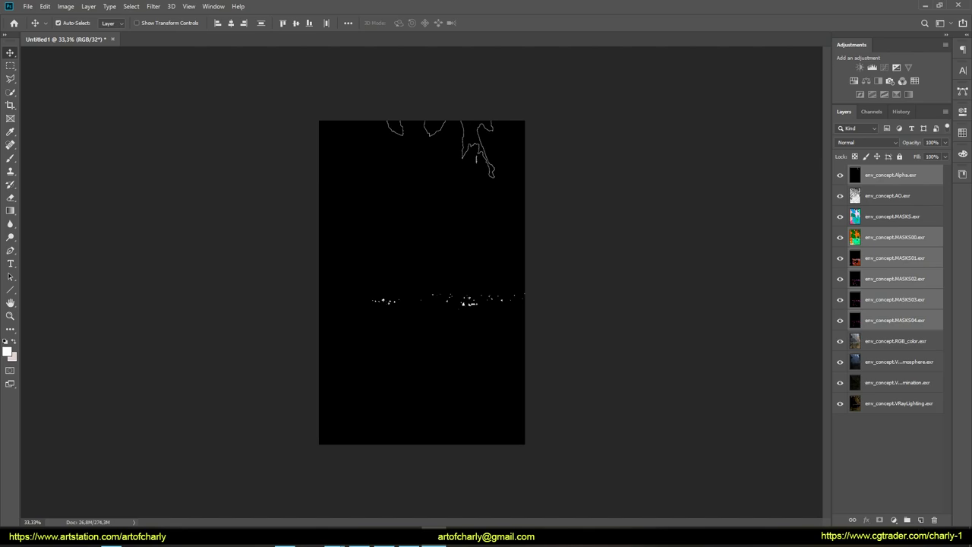
{"action": "left_click", "coordinate": [935, 521]}
{"action": "left_click", "coordinate": [439, 202]}
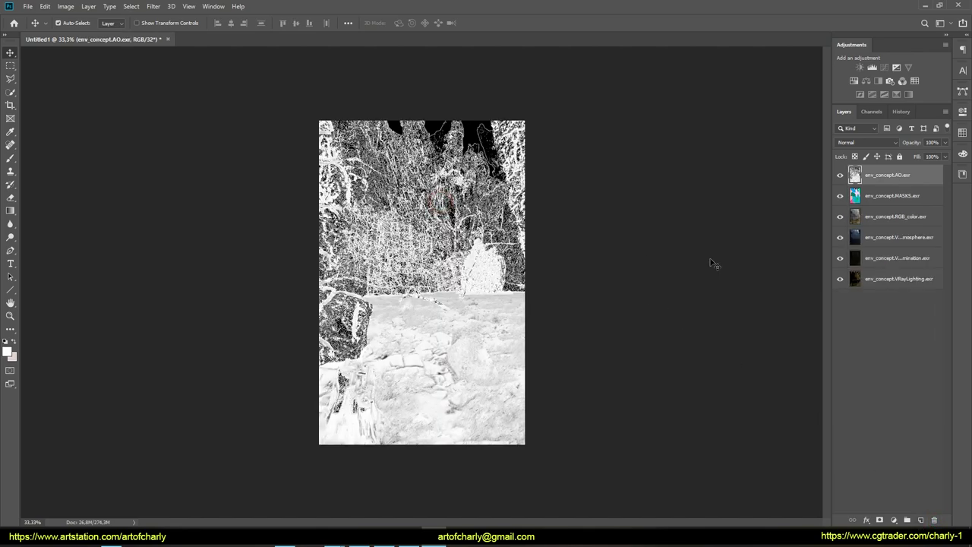
- Move RGB_color to the bottom of the stack with VRayLighting visible above it
{"action": "left_click", "coordinate": [840, 279], "text": "alt"}
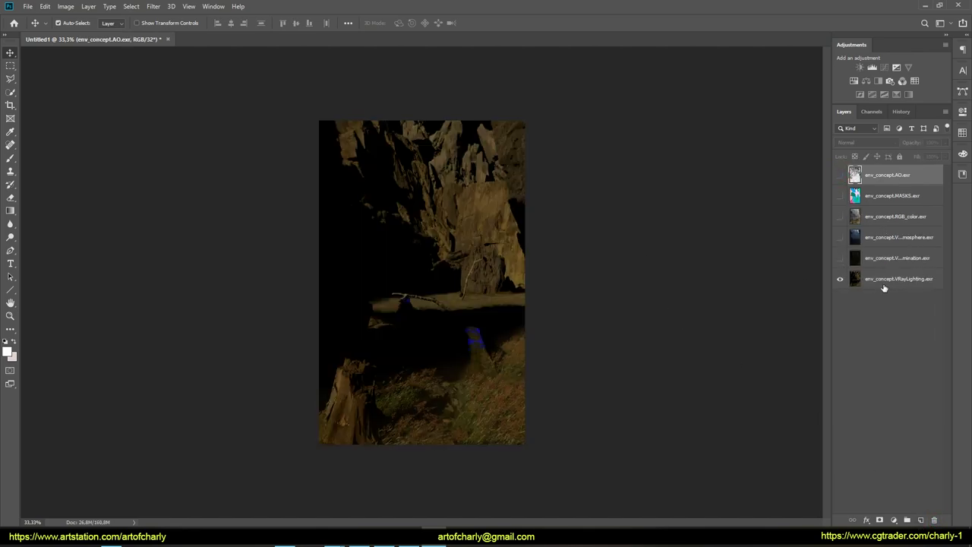
{"action": "left_click_drag", "start_coordinate": [892, 228], "coordinate": [883, 320]}
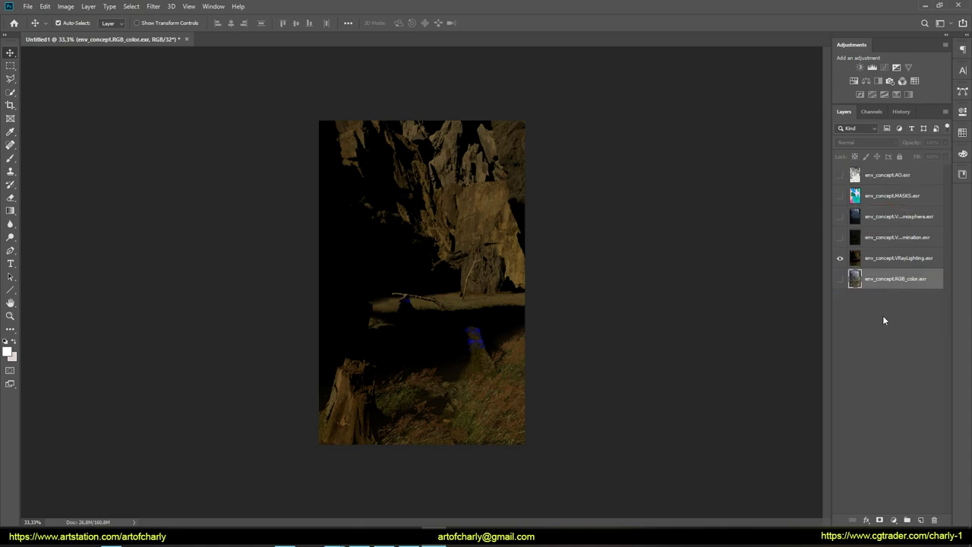
{"action": "left_click", "coordinate": [841, 259]}
{"action": "left_click", "coordinate": [840, 279]}
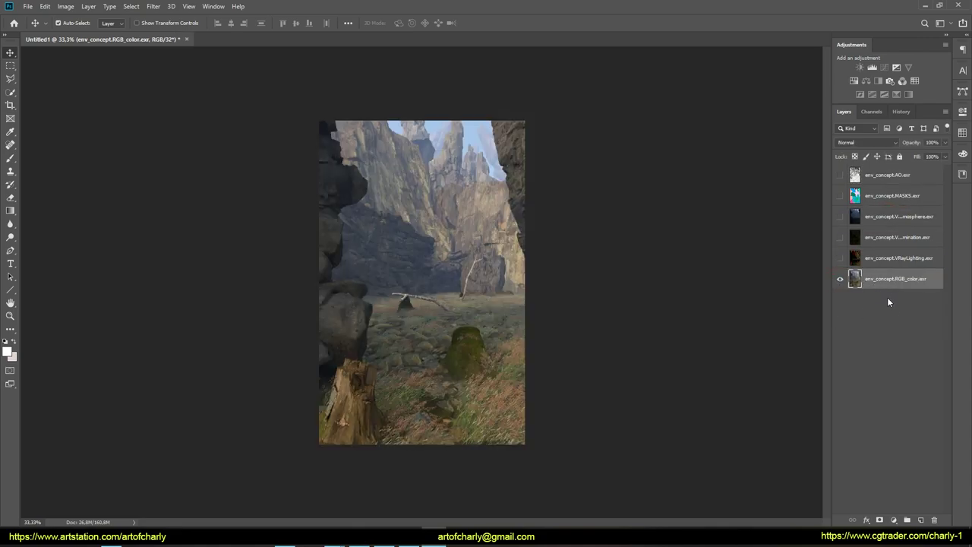
{"action": "left_click_drag", "start_coordinate": [905, 265], "coordinate": [854, 274]}
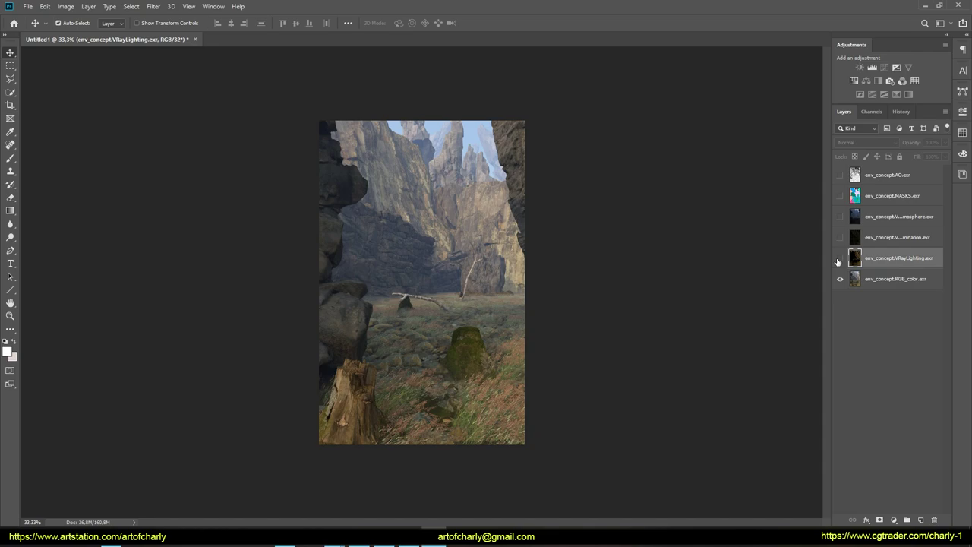
{"action": "left_click", "coordinate": [839, 259]}
- Set VRayLighting to Linear Dodge (Add) and toggle it to compare the result
{"action": "left_click", "coordinate": [862, 142]}
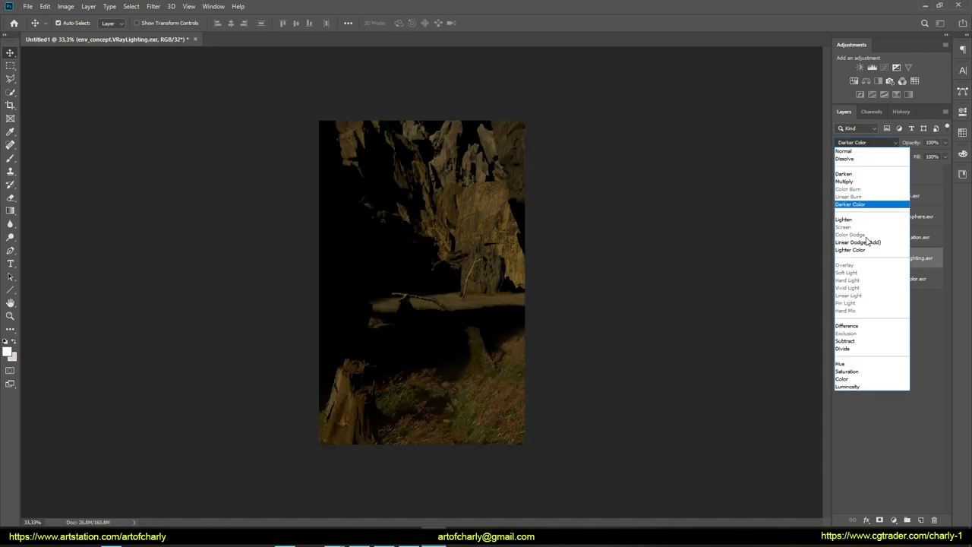
{"action": "left_click", "coordinate": [869, 241]}
{"action": "left_click", "coordinate": [833, 258]}
{"action": "left_click", "coordinate": [833, 259]}
{"action": "left_click", "coordinate": [833, 258]}
{"action": "left_click", "coordinate": [833, 258]}
{"action": "left_click", "coordinate": [833, 258]}
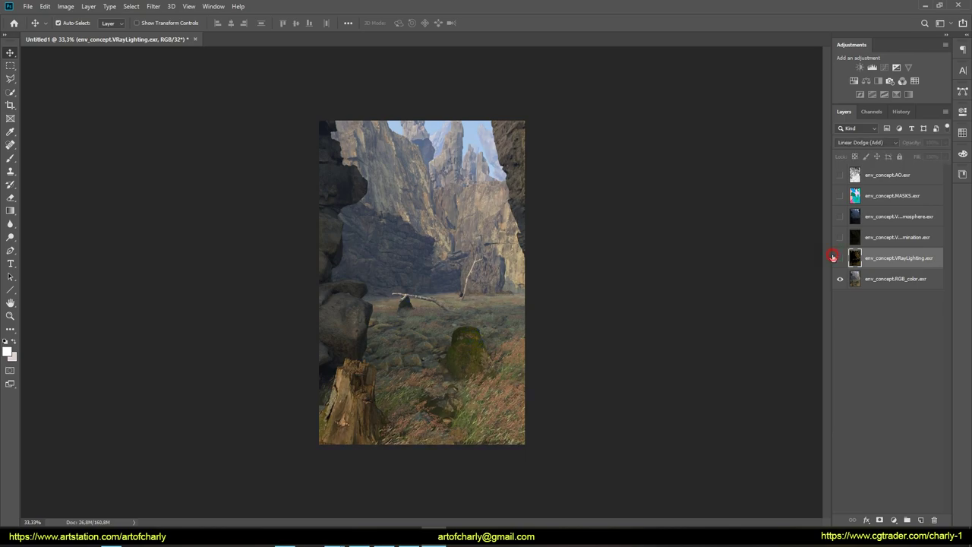
{"action": "left_click", "coordinate": [833, 258]}
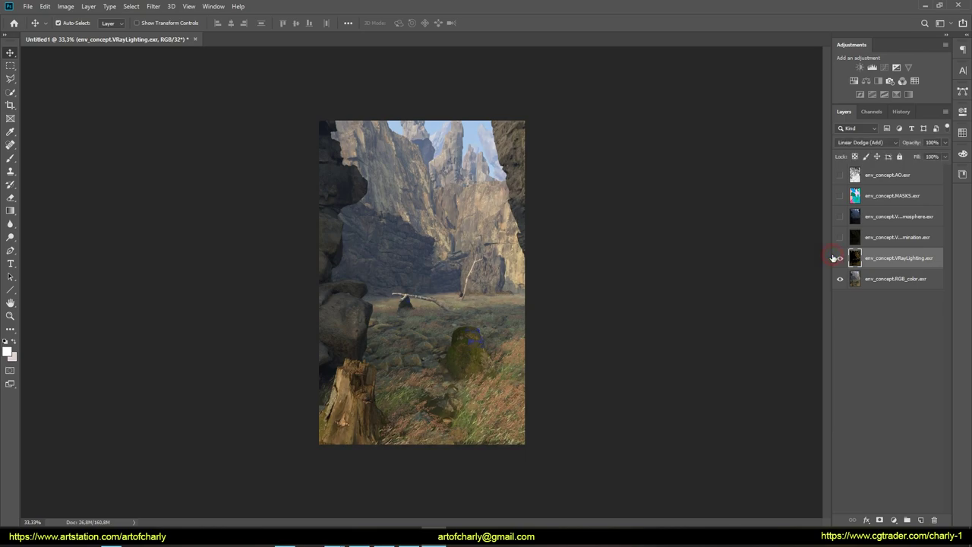
- Toggle the VRayLighting pass on and off to compare the image
{"action": "left_click", "coordinate": [10, 198]}
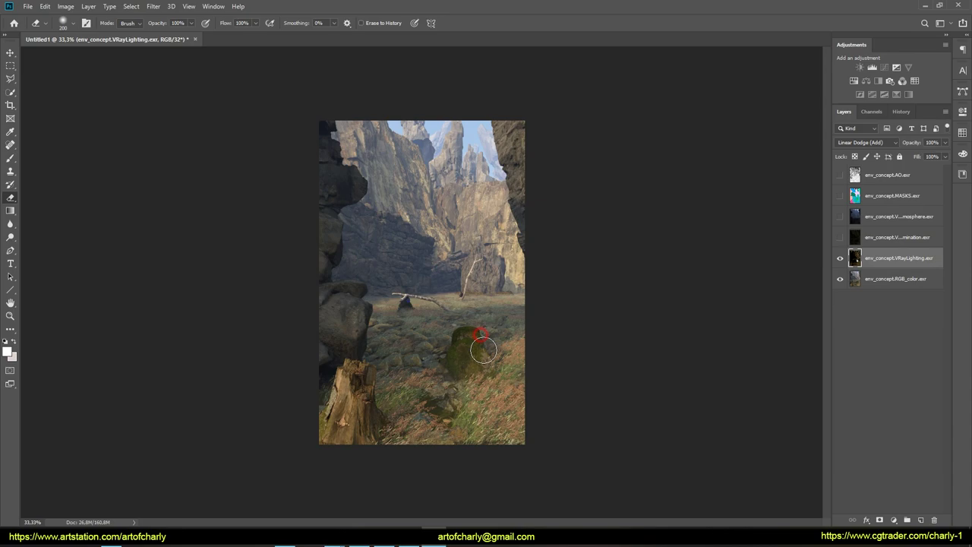
{"action": "left_click", "coordinate": [840, 259]}
{"action": "left_click", "coordinate": [840, 259]}
{"action": "left_click", "coordinate": [839, 259]}
{"action": "left_click", "coordinate": [840, 259]}
{"action": "left_click", "coordinate": [403, 299]}
{"action": "left_click", "coordinate": [840, 259]}
{"action": "left_click", "coordinate": [839, 259]}
- Add a Levels adjustment clipped to VRayLighting with black input 1 and white input 123
{"action": "left_click", "coordinate": [872, 67]}
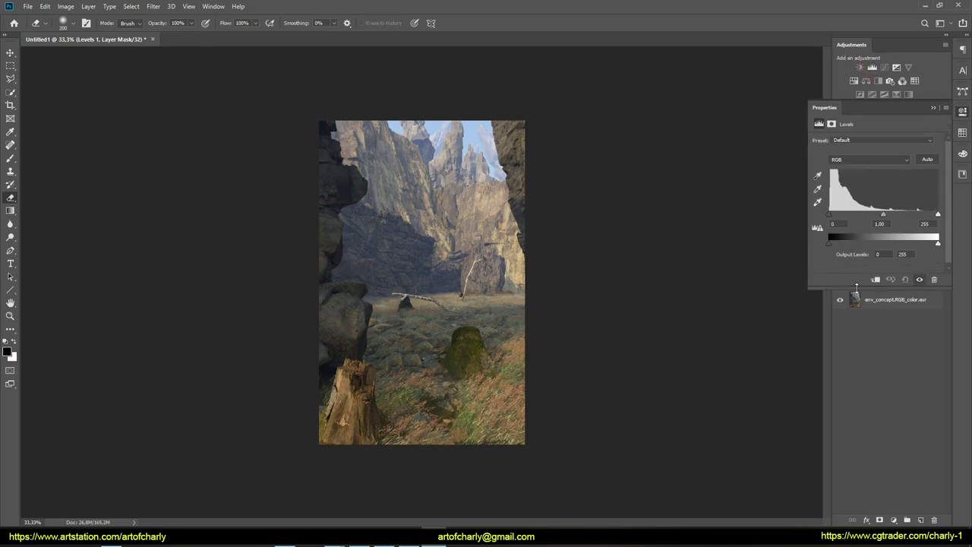
{"action": "left_click", "coordinate": [874, 279]}
{"action": "left_click_drag", "start_coordinate": [828, 215], "coordinate": [830, 214]}
{"action": "left_click_drag", "start_coordinate": [938, 214], "coordinate": [880, 214]}
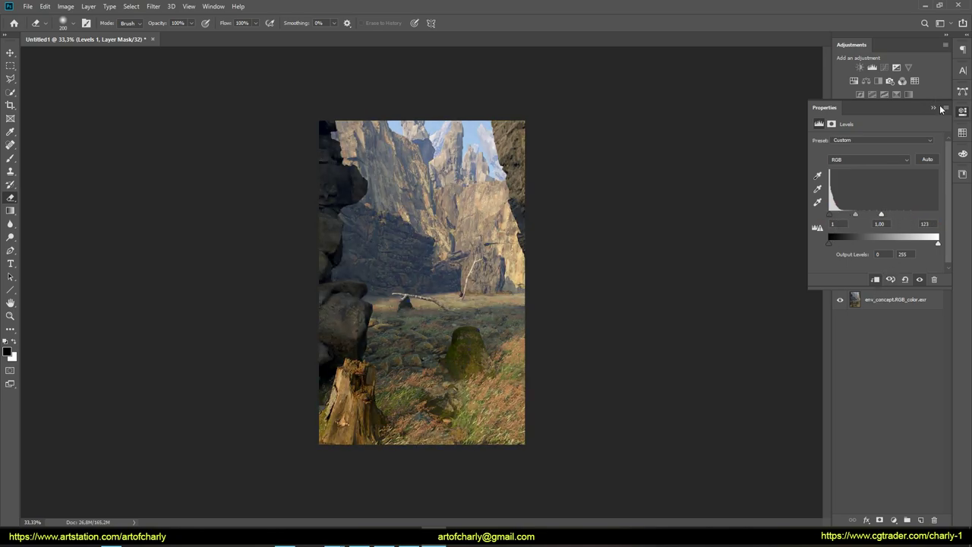
{"action": "left_click", "coordinate": [935, 109]}
{"action": "left_click", "coordinate": [841, 259]}
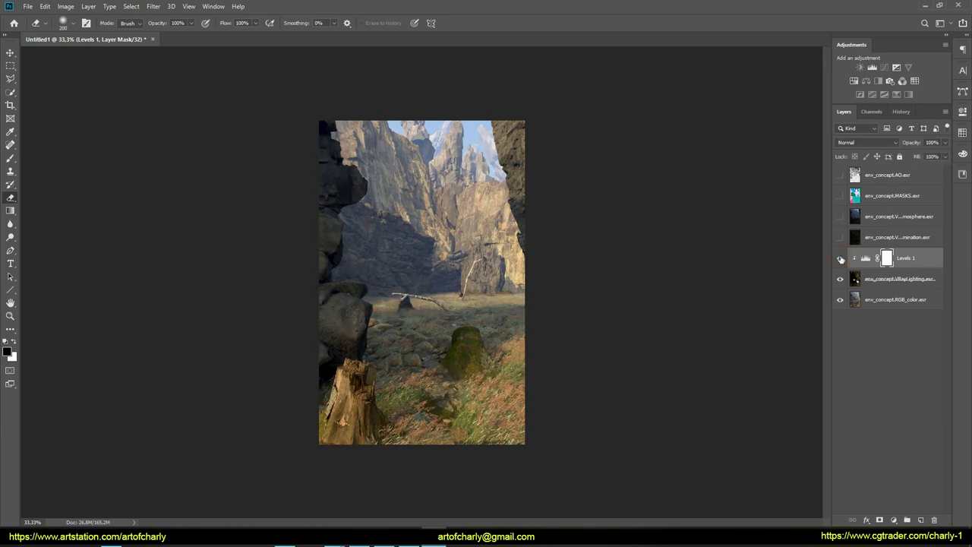
- Show the GlobalIllumination pass and blend it as Linear Dodge (Add)
{"action": "left_click", "coordinate": [839, 237]}
{"action": "left_click", "coordinate": [872, 144]}
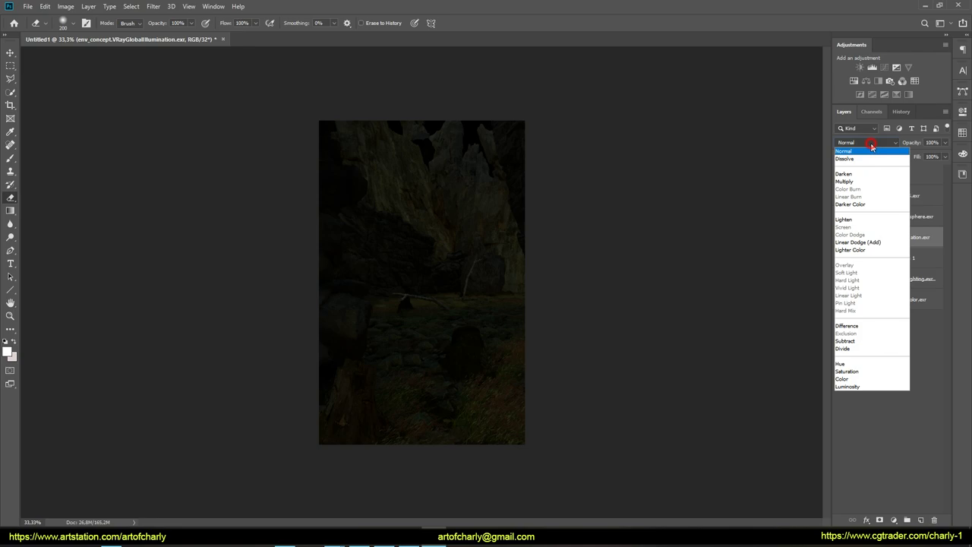
{"action": "left_click", "coordinate": [867, 242]}
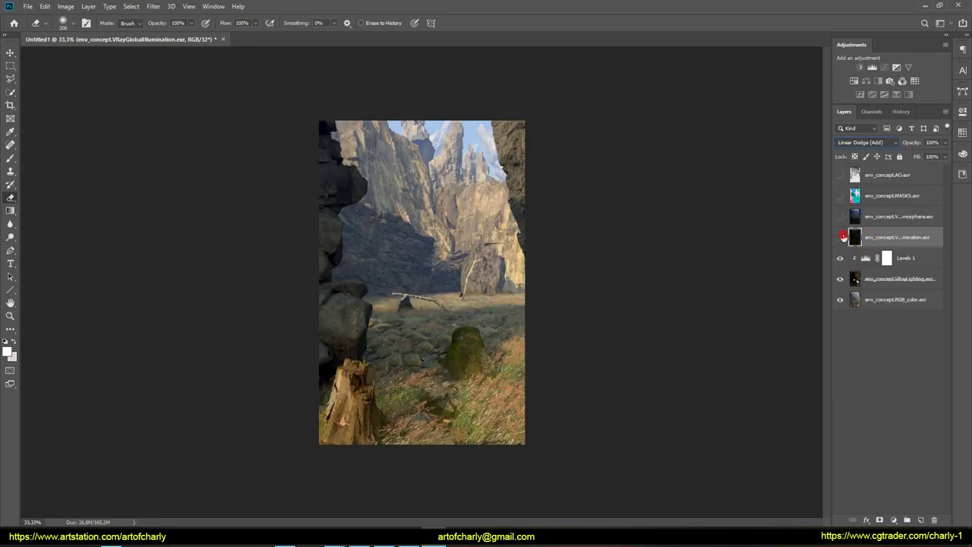
- Show the VRayAtmosphere pass, blend it as Linear Dodge (Add), and compare
{"action": "left_click", "coordinate": [896, 225]}
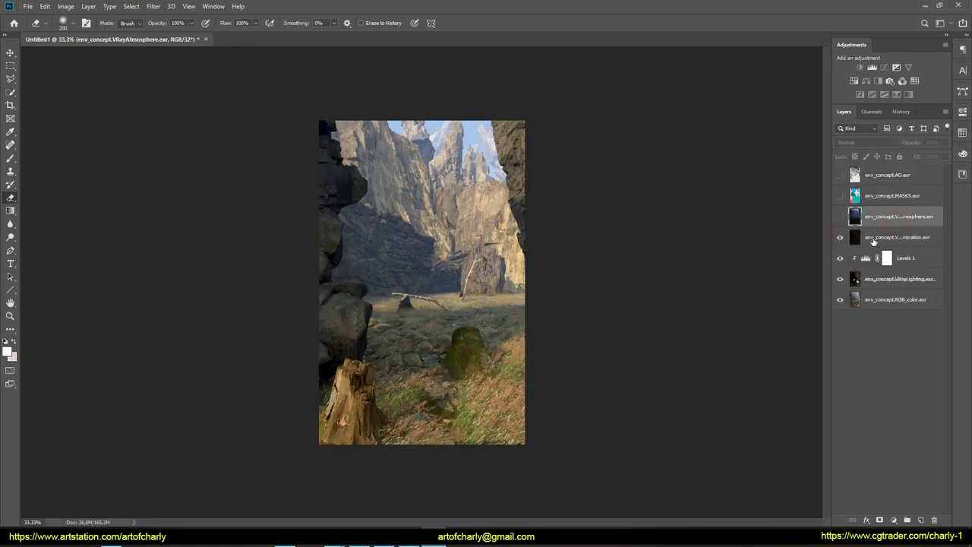
{"action": "left_click", "coordinate": [839, 217]}
{"action": "left_click", "coordinate": [860, 143]}
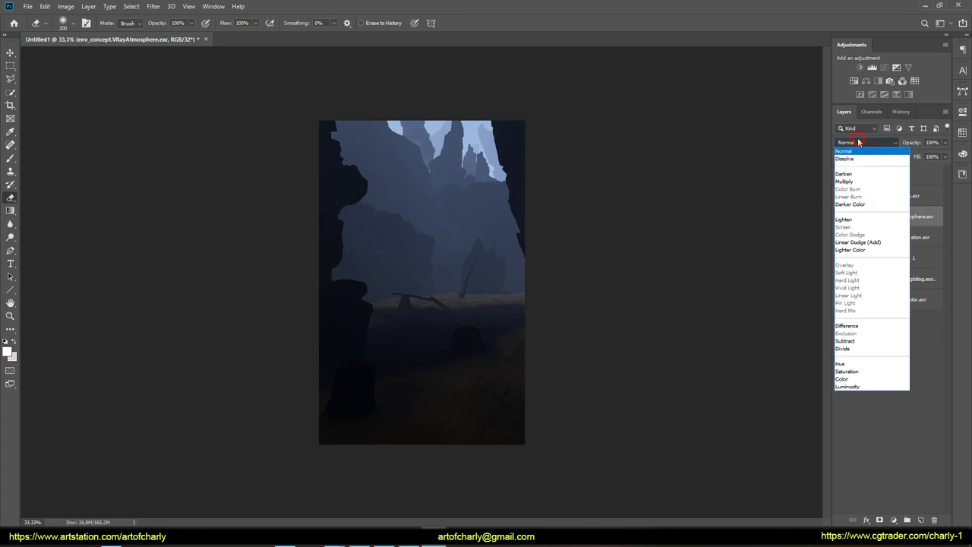
{"action": "left_click", "coordinate": [869, 240]}
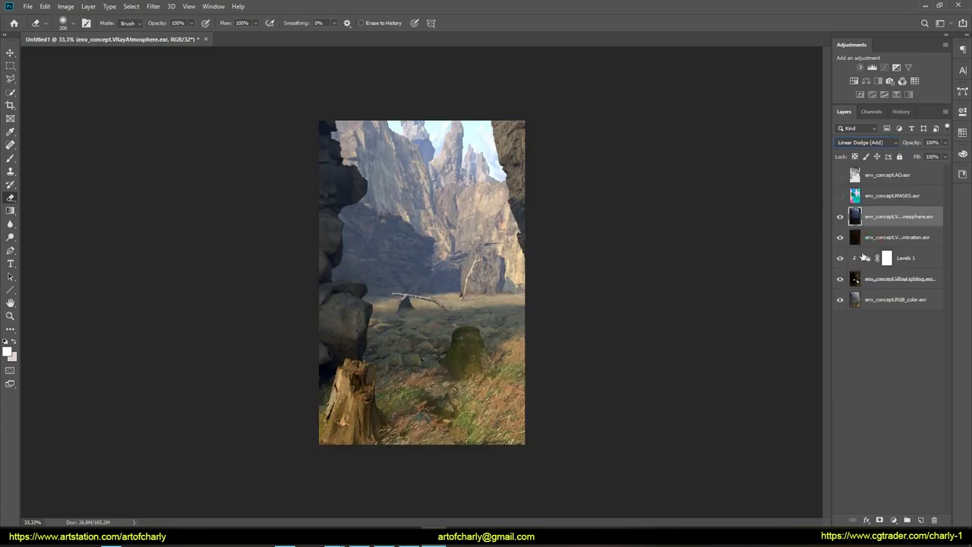
{"action": "left_click", "coordinate": [839, 217]}
{"action": "left_click", "coordinate": [839, 217]}
{"action": "left_click", "coordinate": [839, 216]}
{"action": "left_click", "coordinate": [839, 216]}
{"action": "left_click", "coordinate": [839, 216]}
{"action": "left_click", "coordinate": [839, 217]}
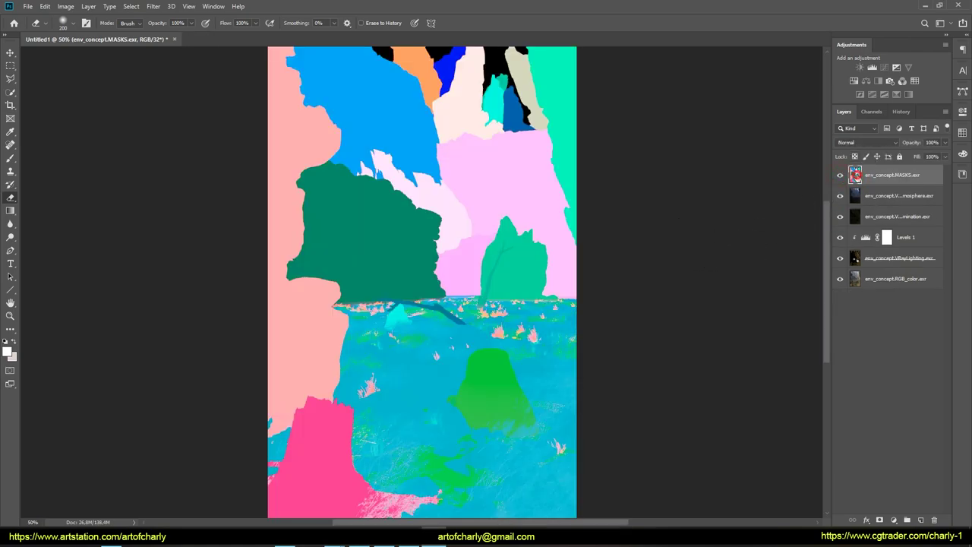
- Quick-select the upper and lower pink MASKS regions on the left
{"action": "left_click", "coordinate": [11, 92]}
{"action": "left_click", "coordinate": [36, 93]}
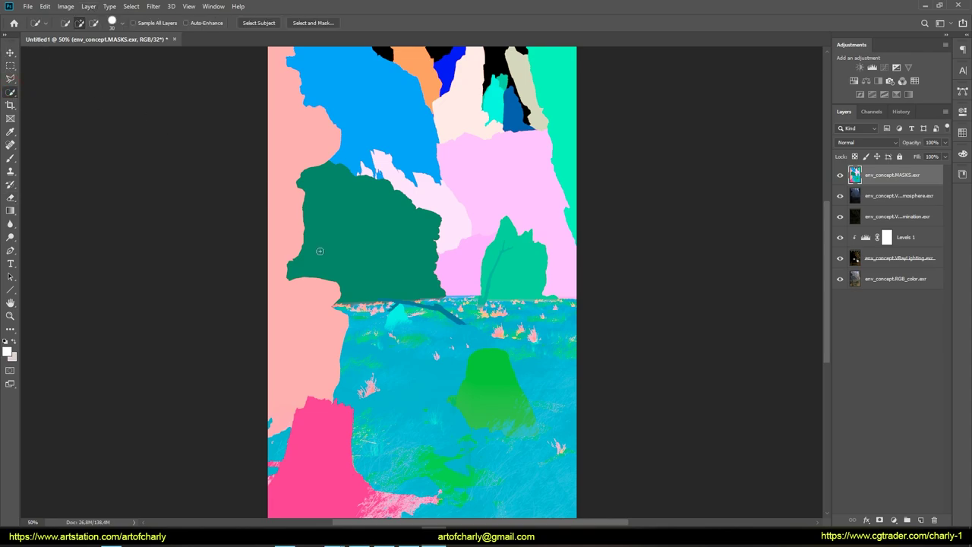
{"action": "left_click", "coordinate": [295, 138]}
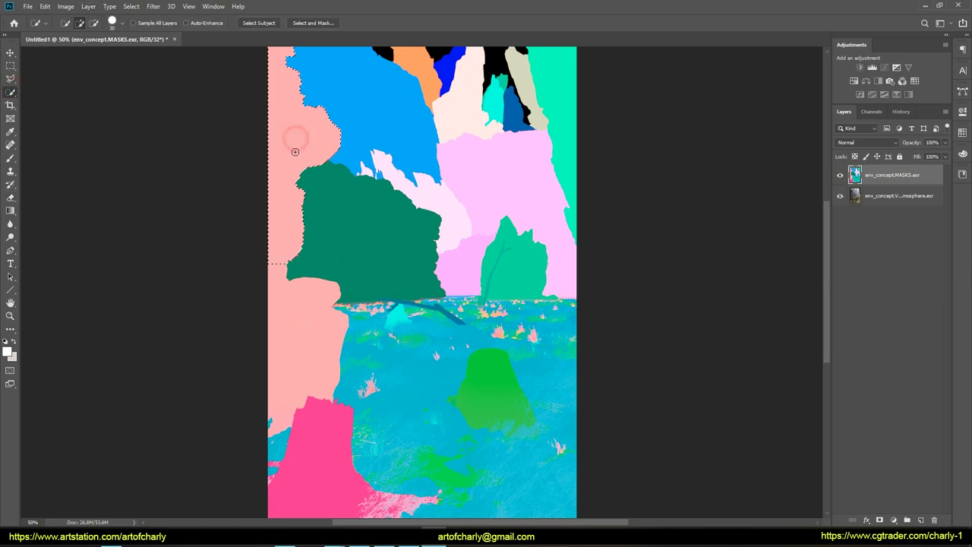
{"action": "left_click", "coordinate": [297, 312]}
- Hide MASKS and darken the selected left rocks' midtones in Levels on the render layer
{"action": "left_click", "coordinate": [838, 178]}
{"action": "left_click", "coordinate": [873, 195]}
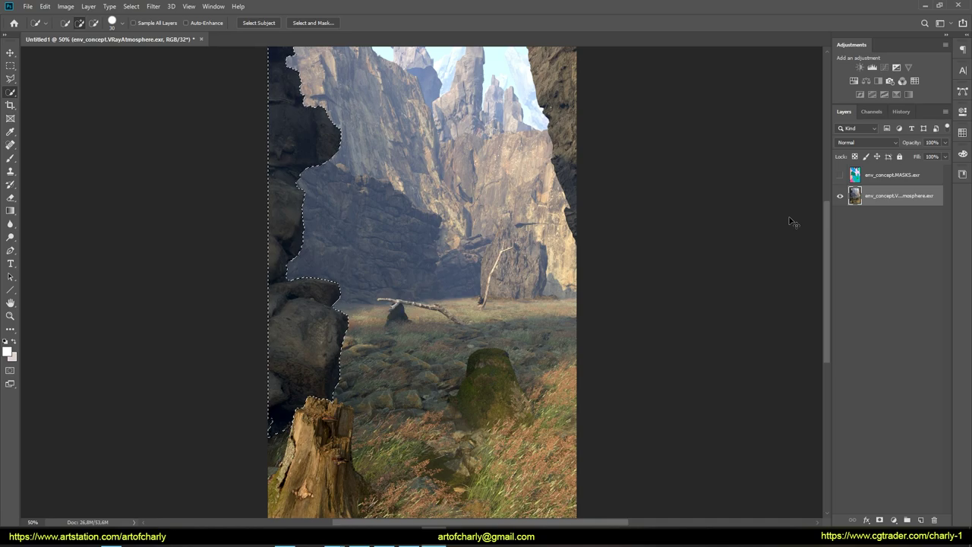
{"action": "key", "text": "ctrl+l"}
{"action": "left_click_drag", "start_coordinate": [694, 255], "coordinate": [692, 255]}
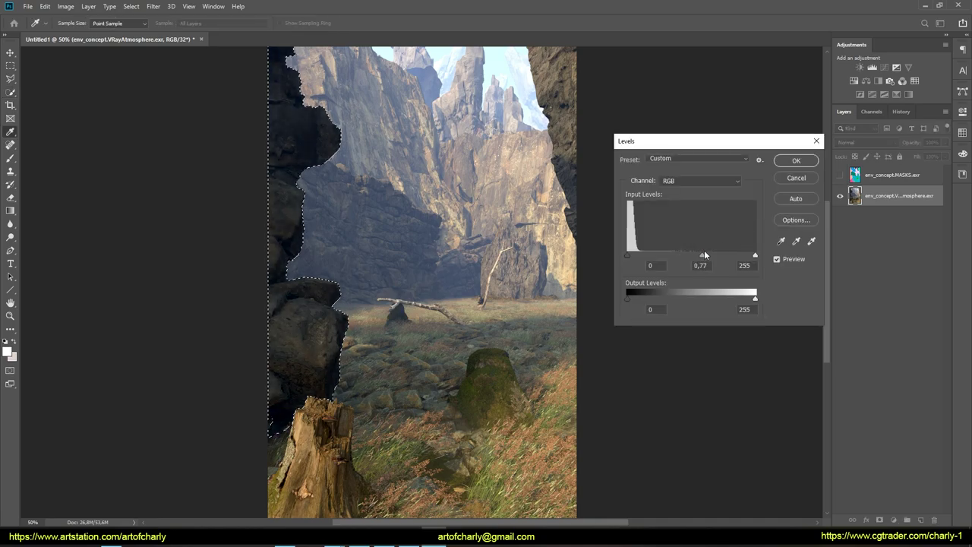
- Apply the Levels darkening to the left rocks, deselect, and zoom to 50%
{"action": "left_click", "coordinate": [796, 161]}
{"action": "key", "text": "ctrl+d"}
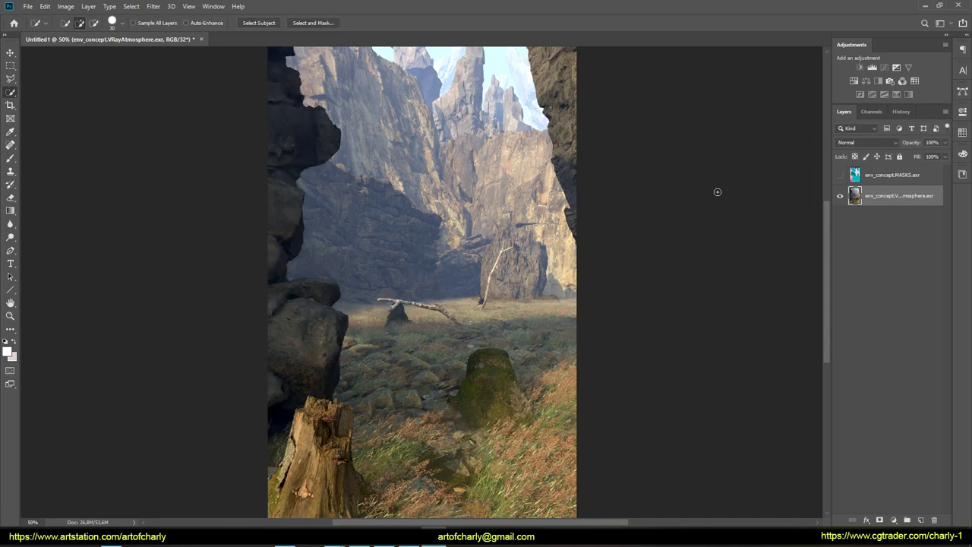
{"action": "key", "text": "ctrl+minus"}
{"action": "key", "text": "ctrl+minus"}
{"action": "key", "text": "ctrl+plus"}
{"action": "key", "text": "ctrl+plus"}
{"action": "key", "text": "ctrl+minus"}
{"action": "key", "text": "ctrl+plus"}
- Darken the right-hand rock wall's midtones to 0.82 in Levels, then add an empty Layer 1
{"action": "key", "text": "F2"}
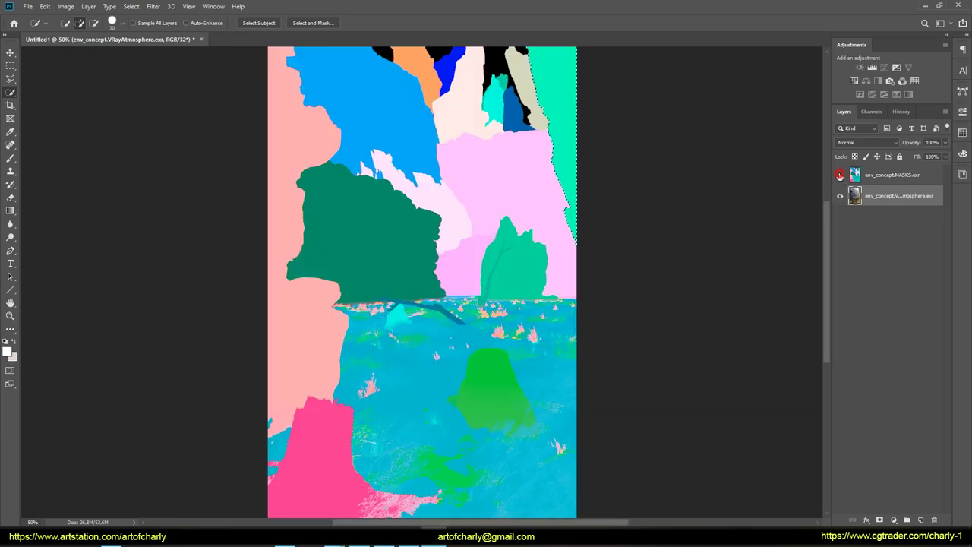
{"action": "key", "text": "ctrl+l"}
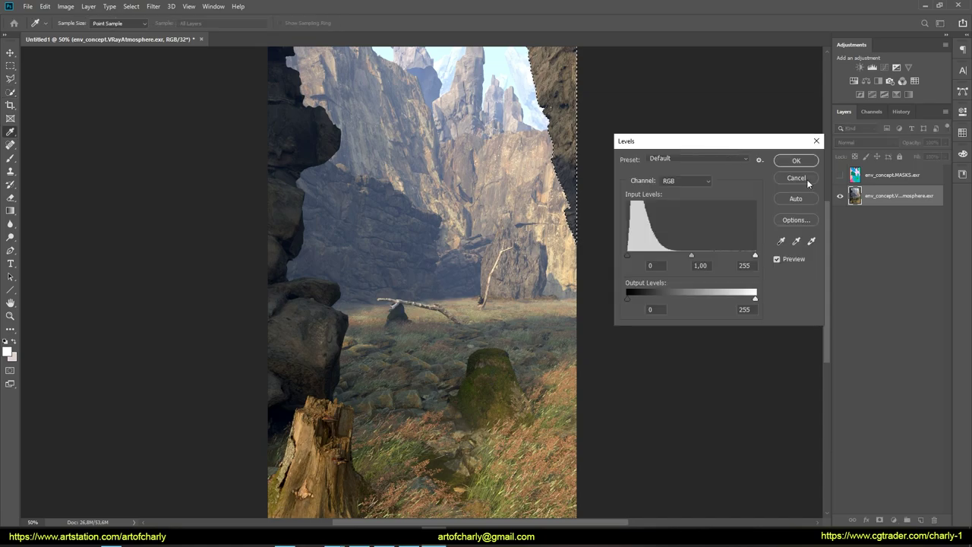
{"action": "left_click_drag", "start_coordinate": [691, 256], "coordinate": [689, 252]}
{"action": "left_click", "coordinate": [689, 254]}
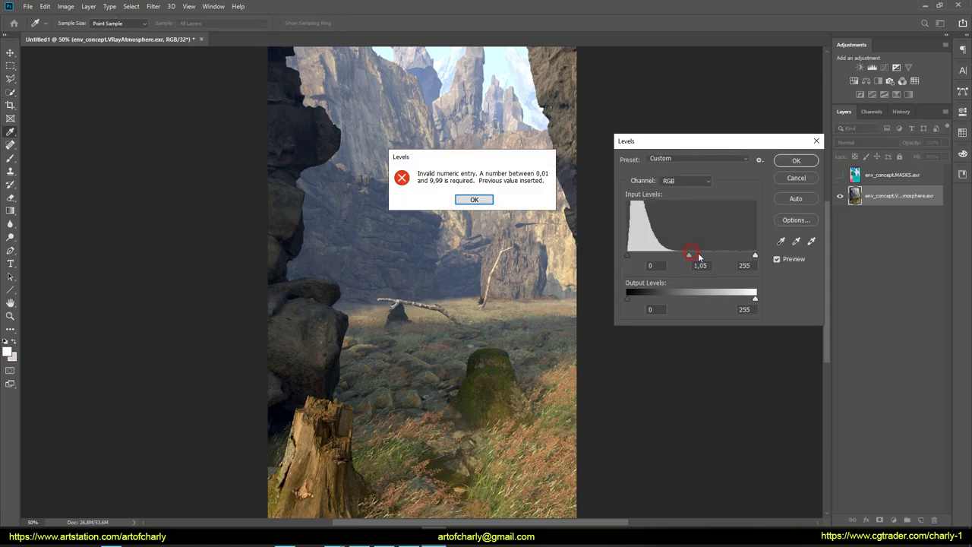
{"action": "left_click", "coordinate": [478, 199]}
{"action": "left_click_drag", "start_coordinate": [690, 255], "coordinate": [700, 257]}
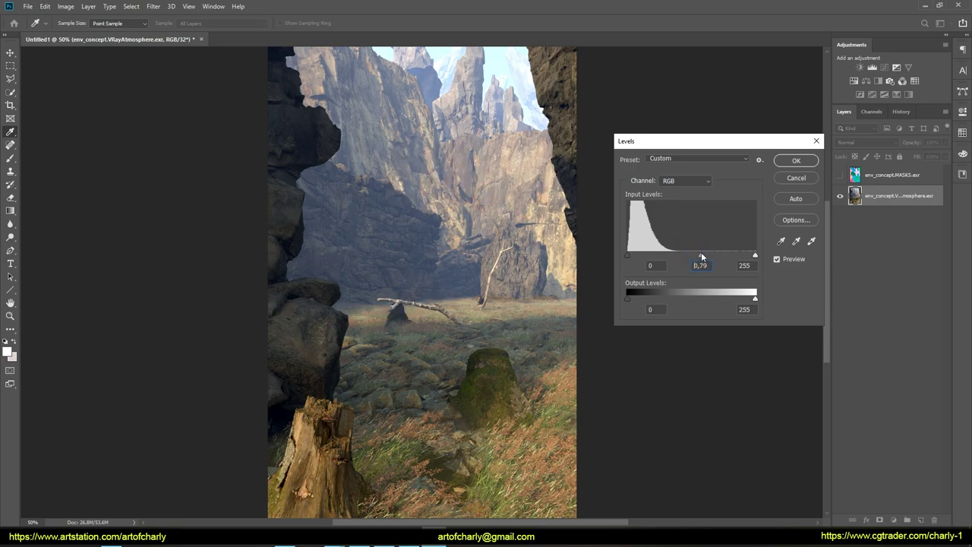
{"action": "left_click", "coordinate": [796, 160]}
{"action": "key", "text": "ctrl+shift+alt+n"}
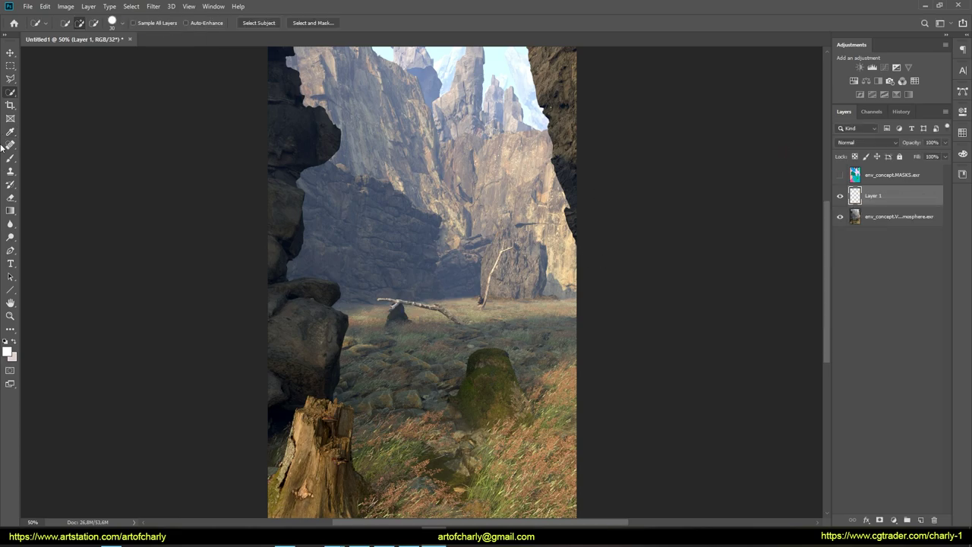
- Paint black around the image edges on Layer 1 with a large soft brush
{"action": "left_click", "coordinate": [11, 158]}
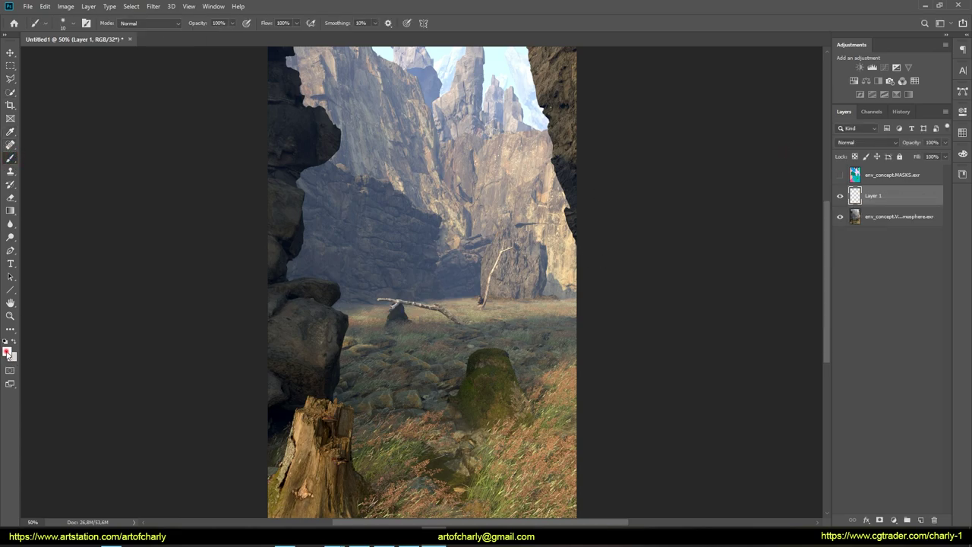
{"action": "left_click", "coordinate": [7, 353]}
{"action": "left_click_drag", "start_coordinate": [644, 462], "coordinate": [721, 523]}
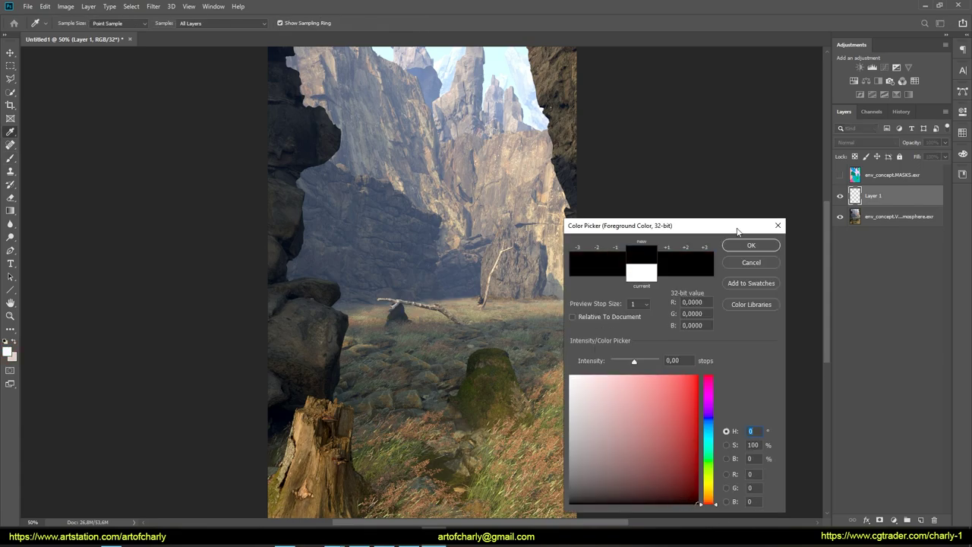
{"action": "left_click", "coordinate": [751, 246]}
{"action": "right_click_drag", "start_coordinate": [427, 241], "coordinate": [450, 241], "text": "alt"}
{"action": "key", "text": "ctrl+minus"}
{"action": "mouse_move", "coordinate": [290, 354]}
{"action": "left_mouse_down"}
{"action": "mouse_move", "coordinate": [430, 460]}
{"action": "mouse_move", "coordinate": [334, 129]}
{"action": "left_mouse_up"}
{"action": "left_click_drag", "start_coordinate": [506, 130], "coordinate": [520, 289]}
- Set Layer 1's blend mode to Darker Color
{"action": "left_click", "coordinate": [866, 142]}
{"action": "left_click", "coordinate": [858, 181]}
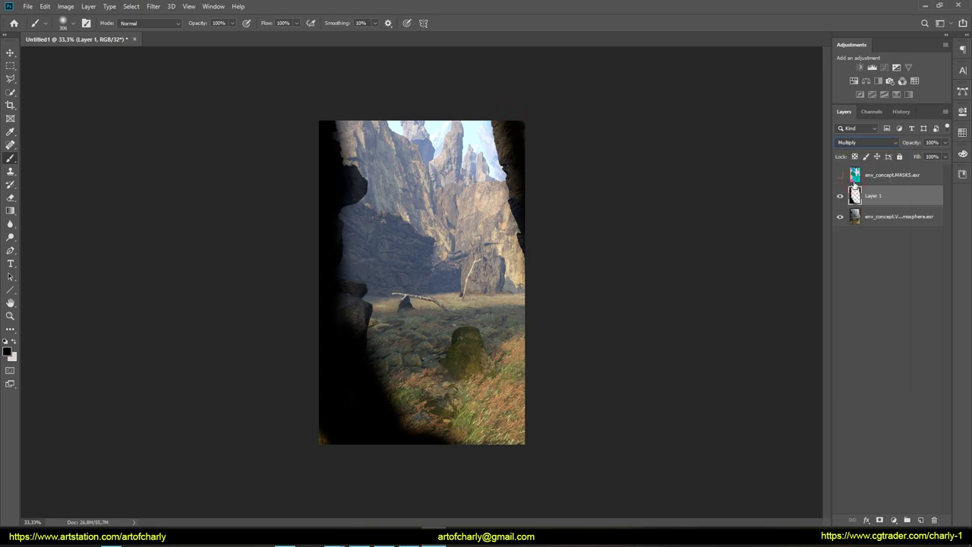
{"action": "key", "text": "Down"}
{"action": "key", "text": "Up"}
- Lower Layer 1's fill to weaken the dark vignette
{"action": "key", "text": "ctrl+plus"}
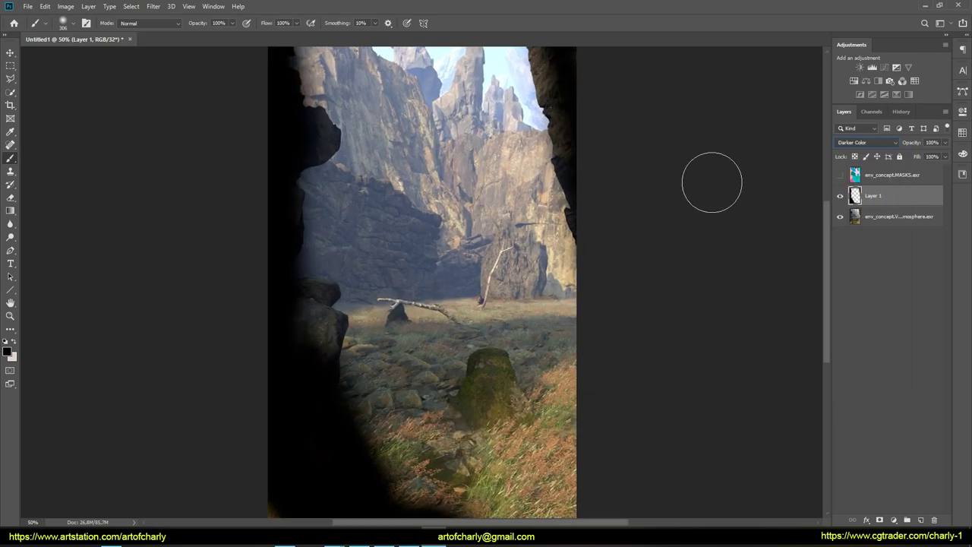
{"action": "left_click_drag", "start_coordinate": [350, 379], "coordinate": [372, 329]}
{"action": "mouse_move", "coordinate": [607, 311]}
{"action": "left_mouse_down"}
{"action": "mouse_move", "coordinate": [611, 437]}
{"action": "mouse_move", "coordinate": [607, 344]}
{"action": "left_mouse_up"}
{"action": "left_click", "coordinate": [945, 156]}
{"action": "left_click_drag", "start_coordinate": [931, 168], "coordinate": [916, 171]}
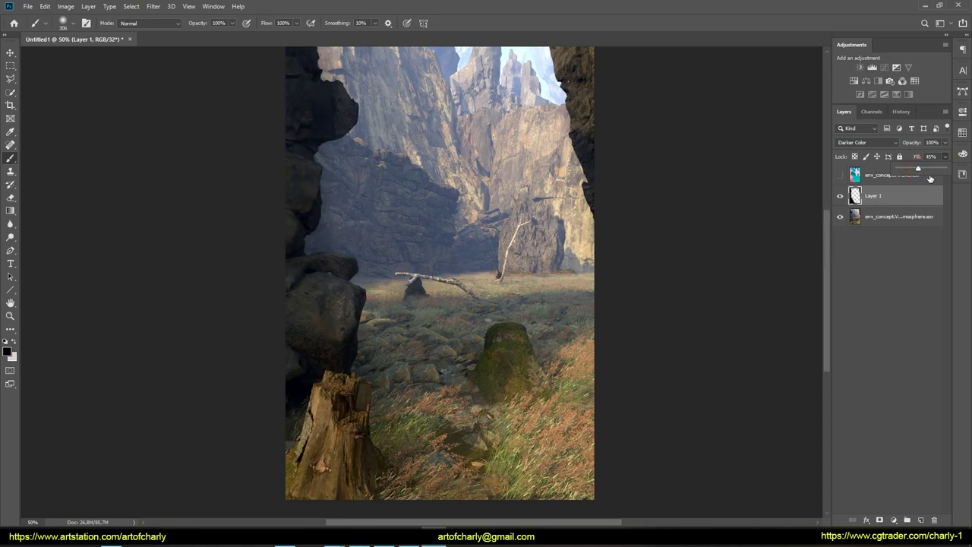
{"action": "left_click_drag", "start_coordinate": [930, 169], "coordinate": [918, 170]}
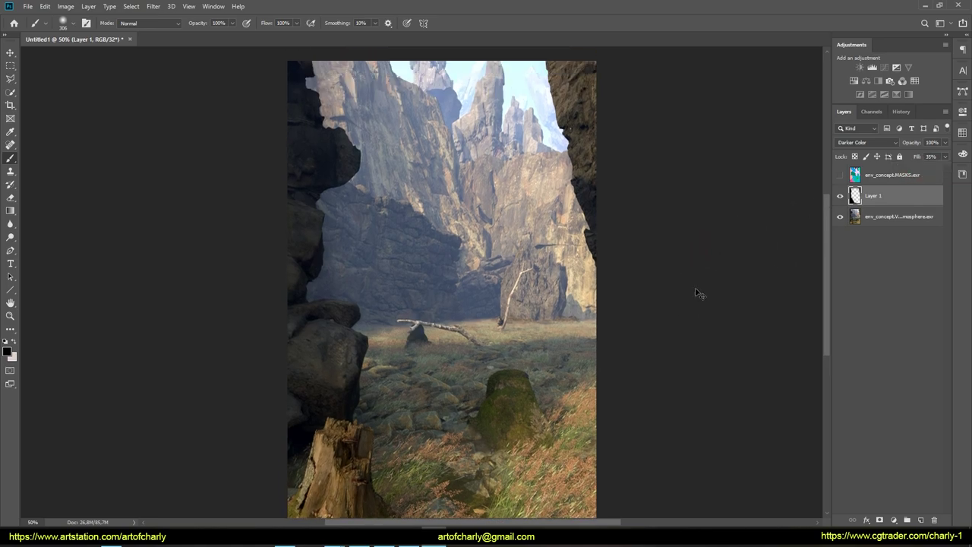
- Select the pink and mint MASKS regions, hide MASKS, then deselect on Layer 1
{"action": "mouse_move", "coordinate": [343, 201]}
{"action": "left_mouse_down"}
{"action": "mouse_move", "coordinate": [326, 190]}
{"action": "mouse_move", "coordinate": [326, 357]}
{"action": "mouse_move", "coordinate": [329, 389]}
{"action": "mouse_move", "coordinate": [352, 406]}
{"action": "left_mouse_up"}
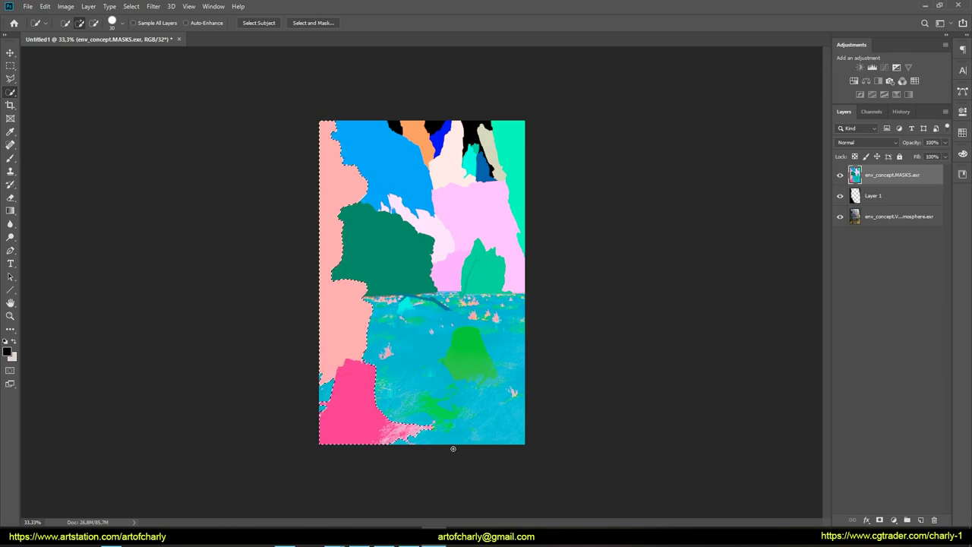
{"action": "left_click", "coordinate": [510, 167]}
{"action": "left_click", "coordinate": [840, 174]}
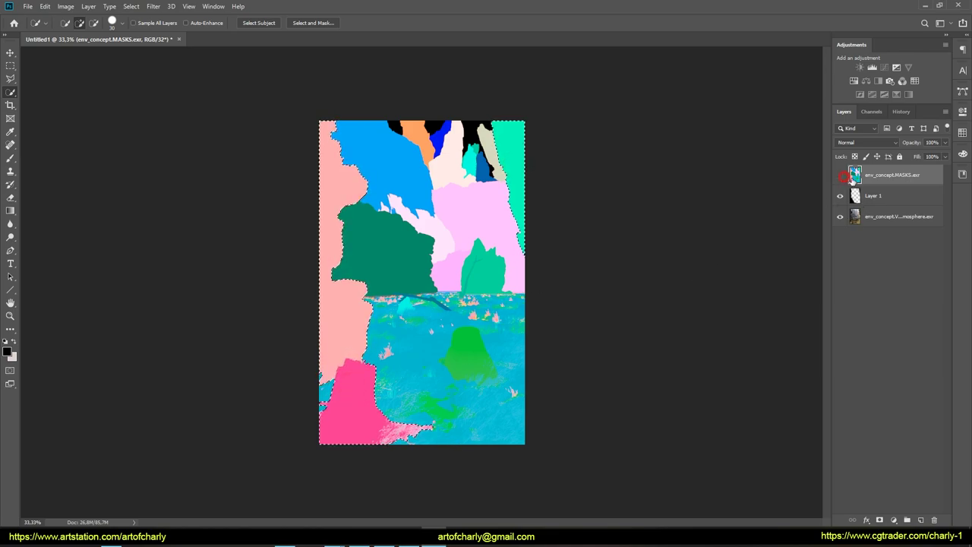
{"action": "left_click", "coordinate": [853, 195]}
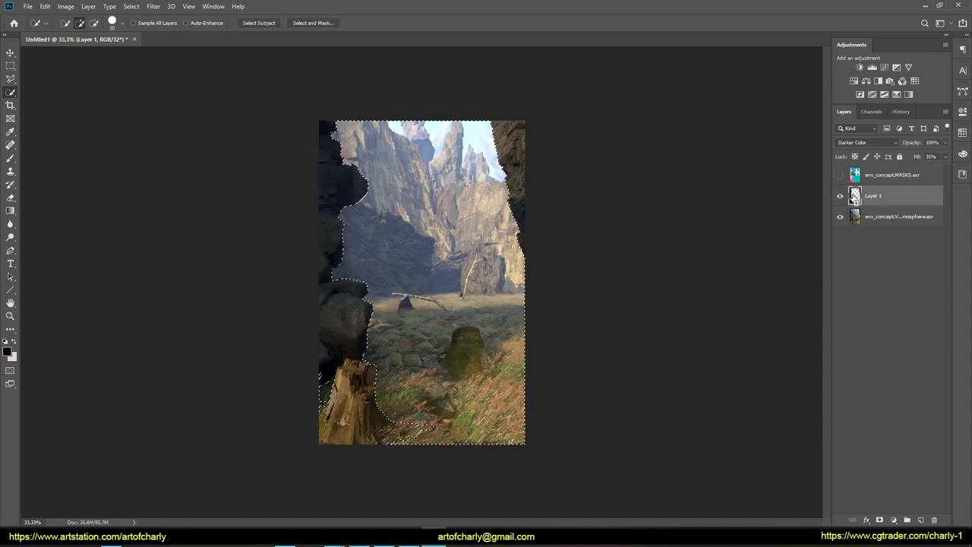
{"action": "key", "text": "ctrl+d"}
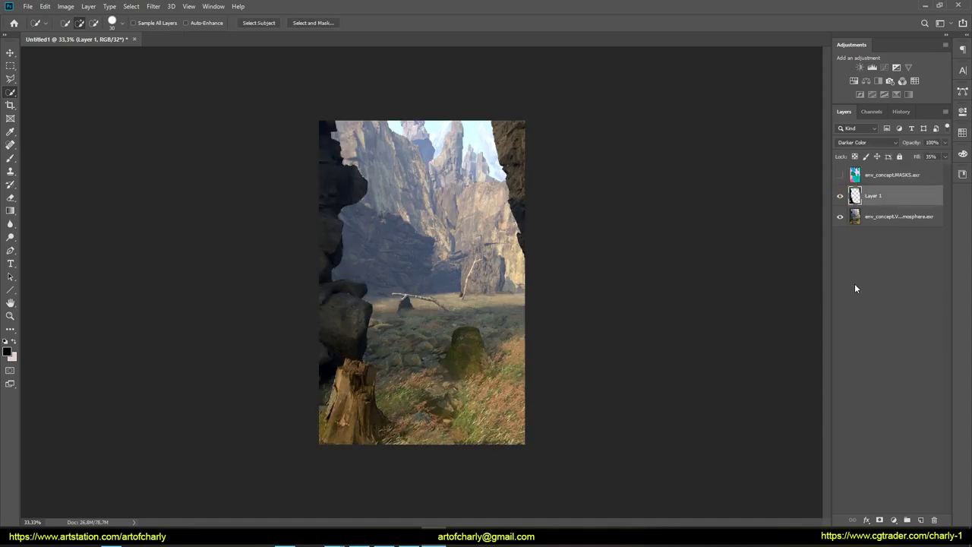
- Toggle Layer 1 on and off to compare the image with and without it
{"action": "left_click", "coordinate": [839, 196]}
{"action": "left_click", "coordinate": [839, 196]}
{"action": "left_click", "coordinate": [839, 196]}
{"action": "left_click", "coordinate": [839, 196]}
{"action": "left_click", "coordinate": [839, 196]}
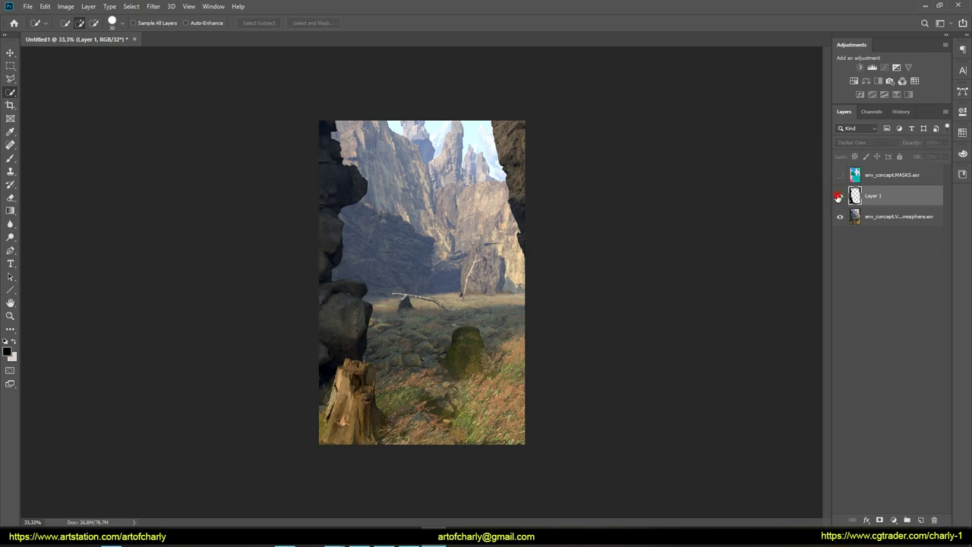
{"action": "left_click", "coordinate": [66, 7]}
{"action": "left_click", "coordinate": [82, 18]}
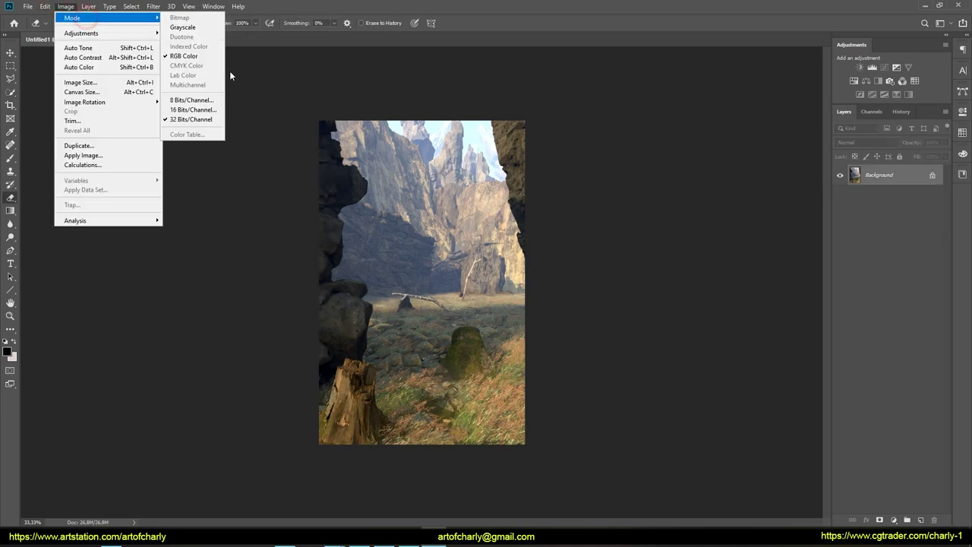
{"action": "left_click", "coordinate": [194, 100]}
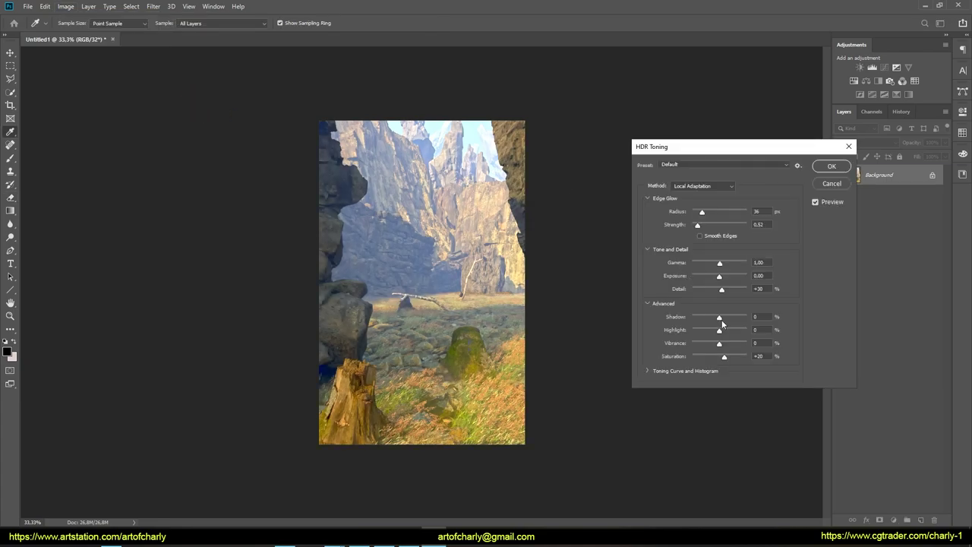
{"action": "left_click", "coordinate": [686, 187]}
{"action": "left_click", "coordinate": [695, 195]}
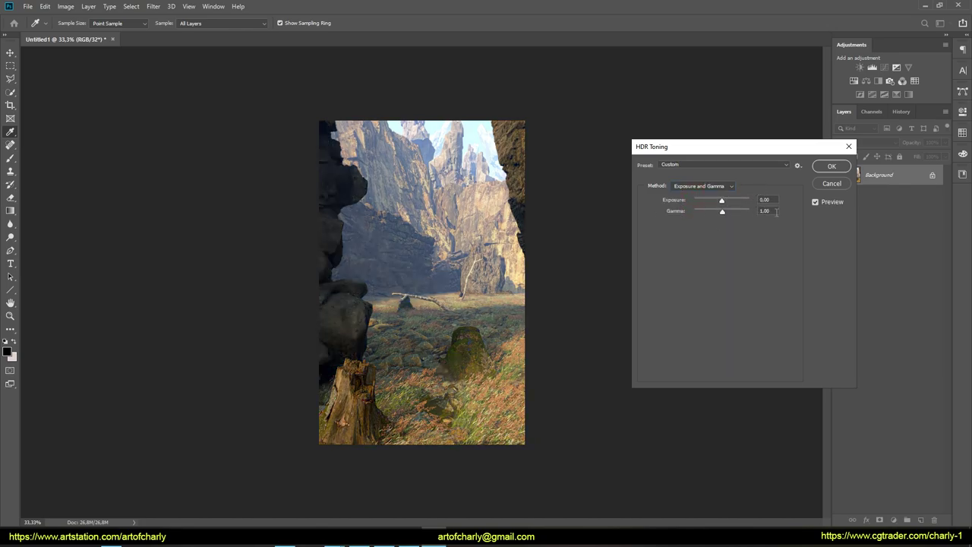
{"action": "left_click", "coordinate": [831, 166]}
{"action": "key", "text": "e"}
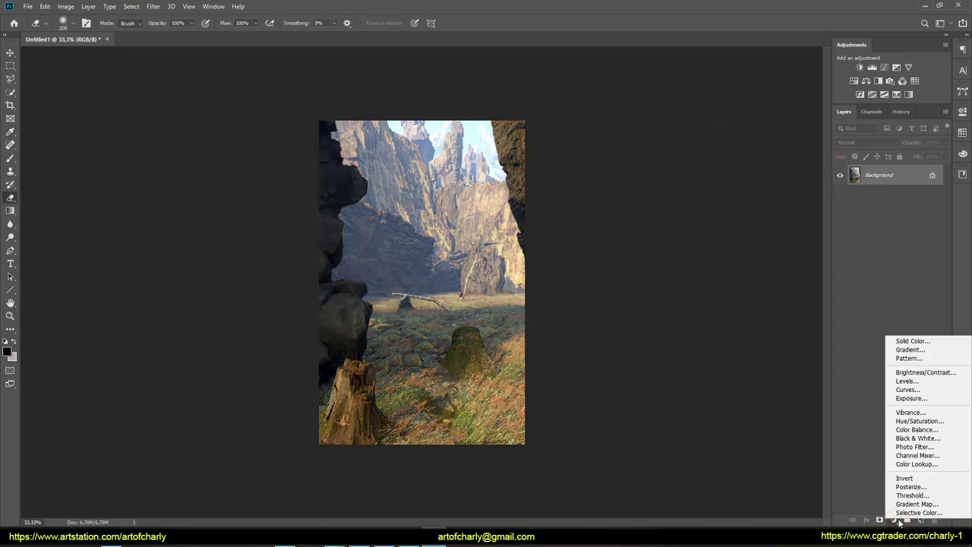
{"action": "left_click", "coordinate": [911, 495]}
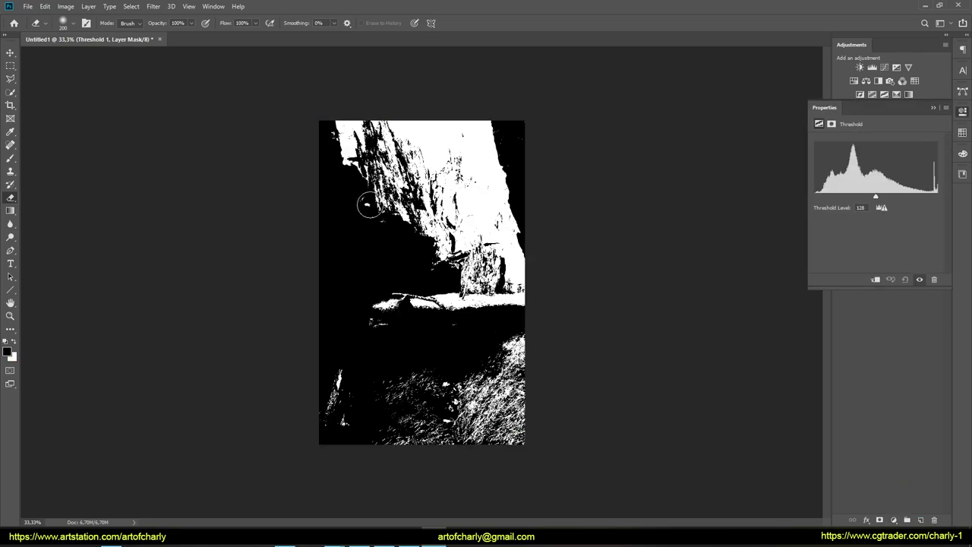
{"action": "left_click_drag", "start_coordinate": [871, 197], "coordinate": [881, 198]}
{"action": "key", "text": "ctrl+z"}
{"action": "left_click", "coordinate": [933, 519]}
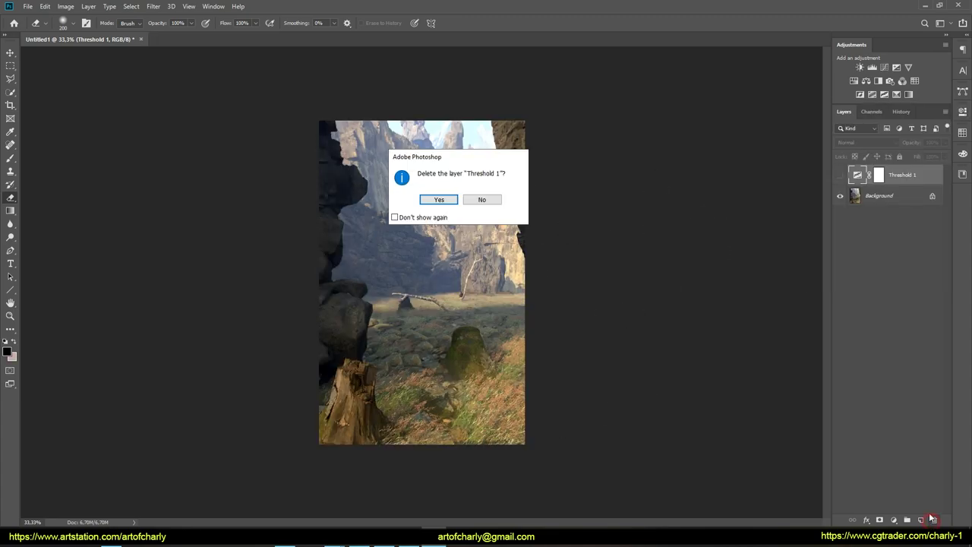
{"action": "left_click", "coordinate": [452, 202]}
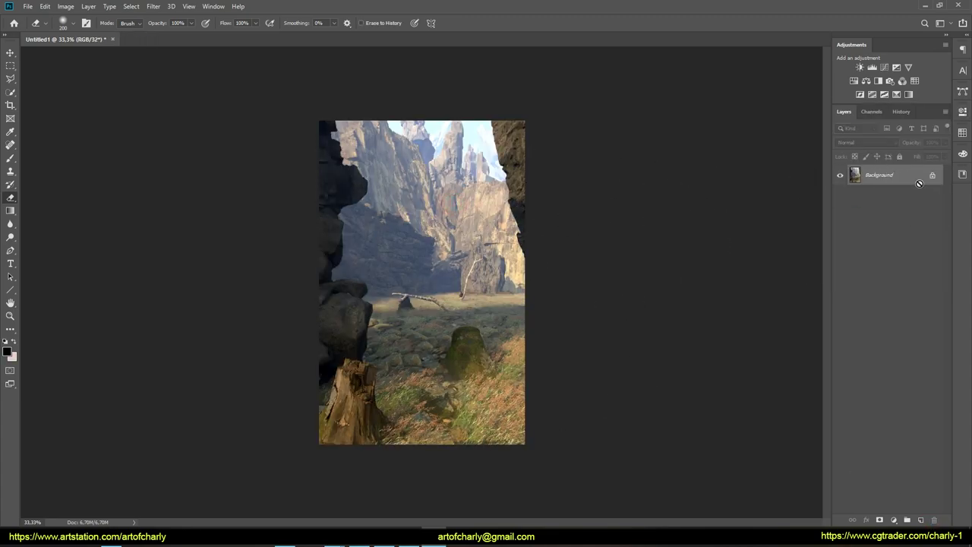
{"action": "left_click", "coordinate": [64, 6]}
{"action": "mouse_move", "coordinate": [72, 19]}
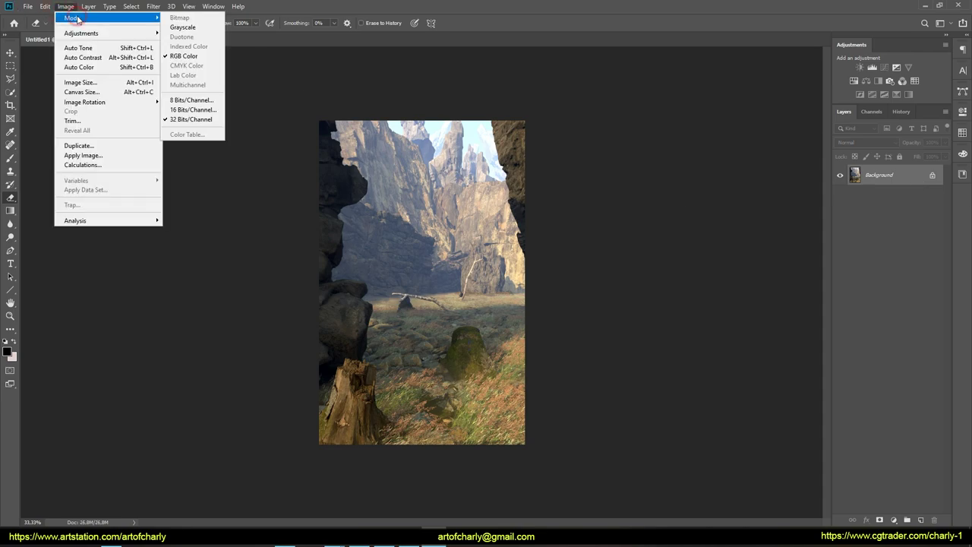
- Save the composite as final.exr in env_RENDERELEMENTS using the Exr-IO format
{"action": "left_click", "coordinate": [753, 203]}
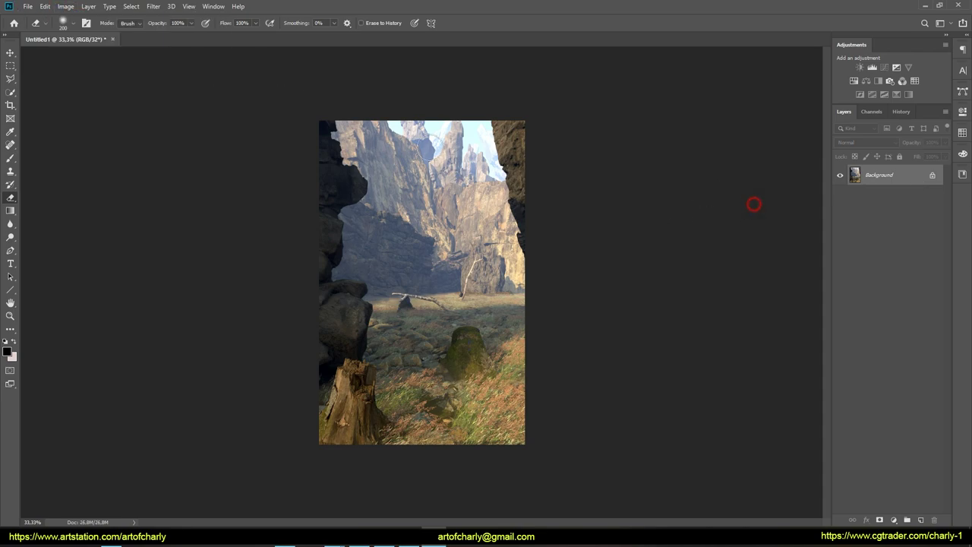
{"action": "left_click", "coordinate": [28, 7]}
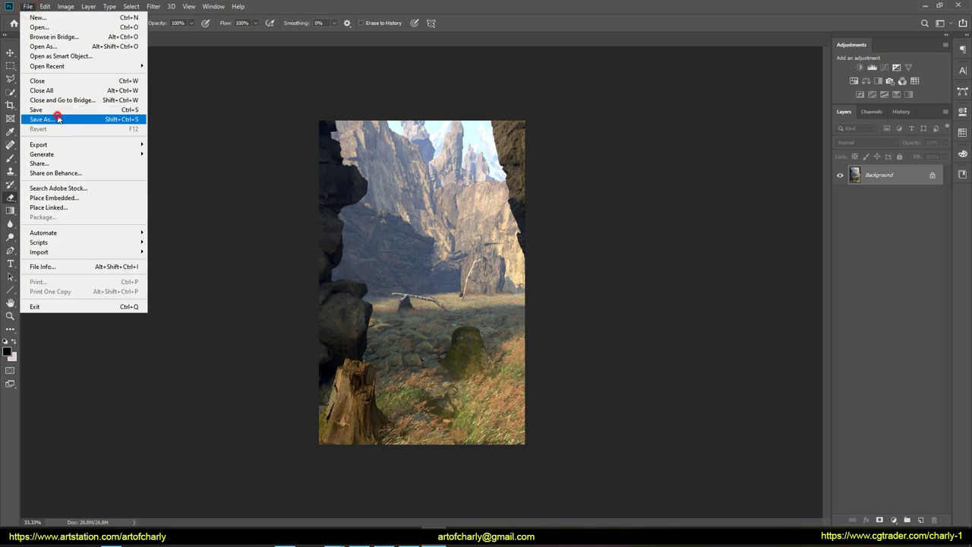
{"action": "left_click", "coordinate": [58, 119]}
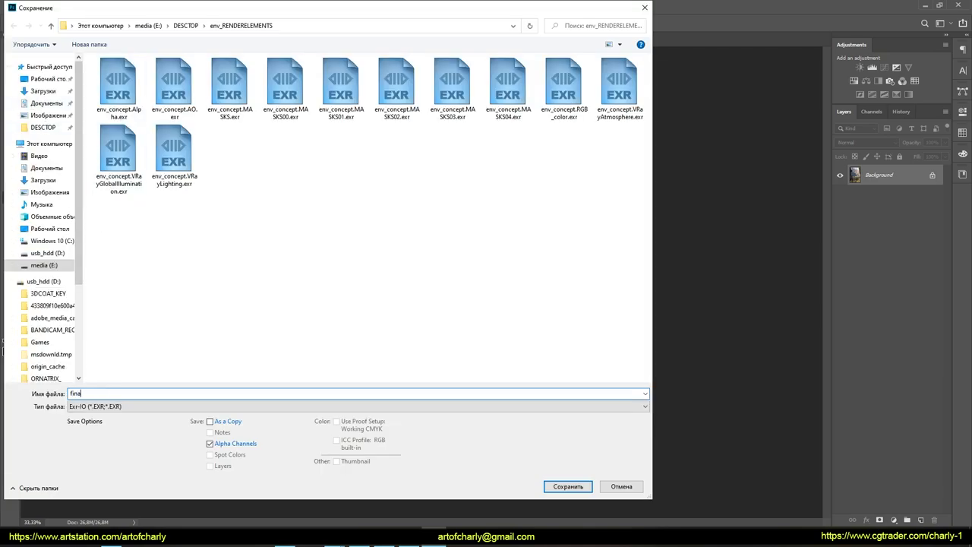
{"action": "left_click", "coordinate": [568, 487]}
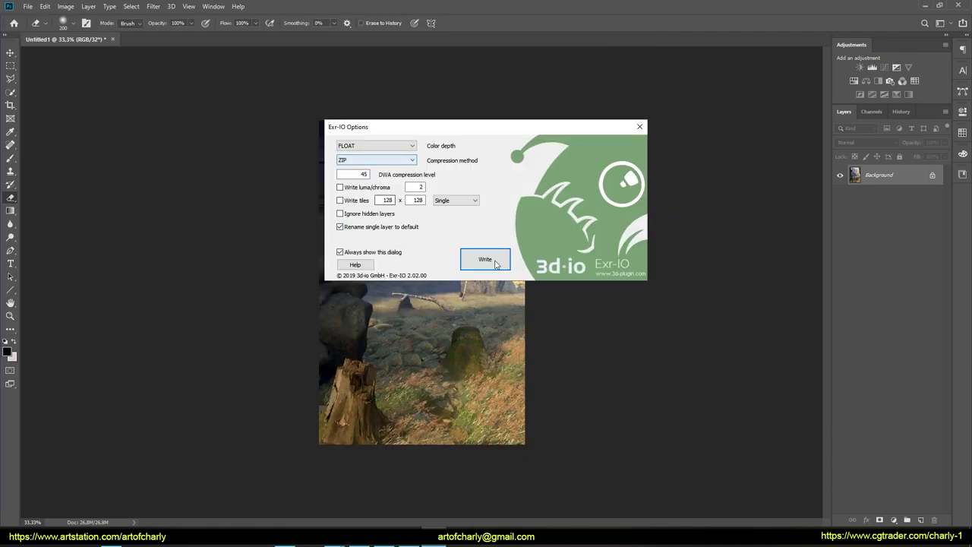
{"action": "left_click", "coordinate": [486, 259]}
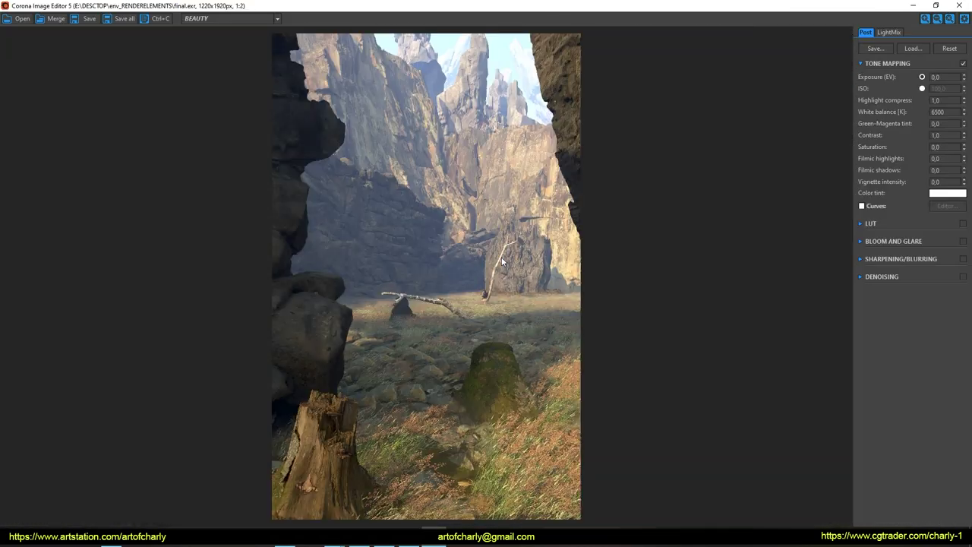
- Add a 1.30 vignette and soften the tone, lowering highlight compression to 0.804
{"action": "mouse_move", "coordinate": [966, 183]}
{"action": "left_mouse_down"}
{"action": "mouse_move", "coordinate": [959, 102]}
{"action": "mouse_move", "coordinate": [961, 161]}
{"action": "left_mouse_up"}
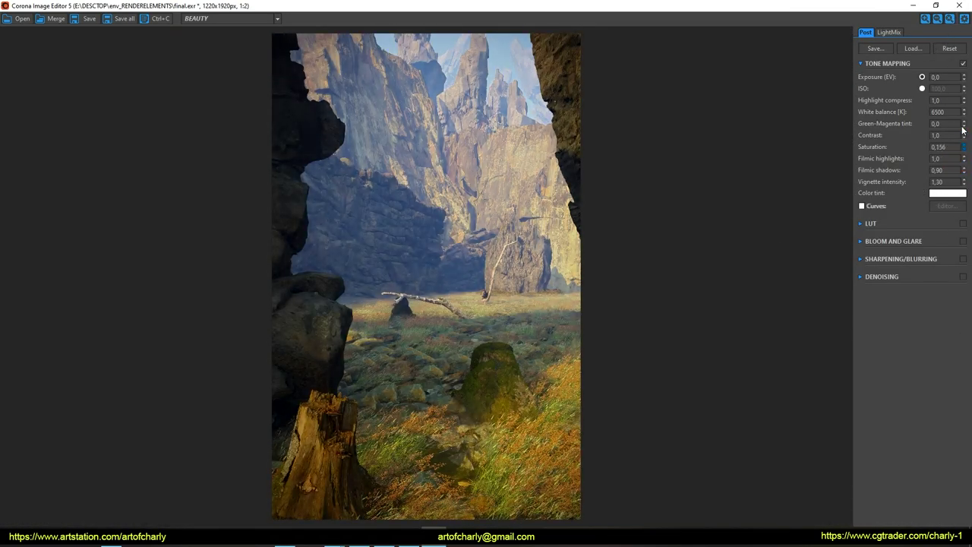
{"action": "left_click_drag", "start_coordinate": [963, 148], "coordinate": [959, 137]}
{"action": "left_click_drag", "start_coordinate": [964, 101], "coordinate": [955, 137]}
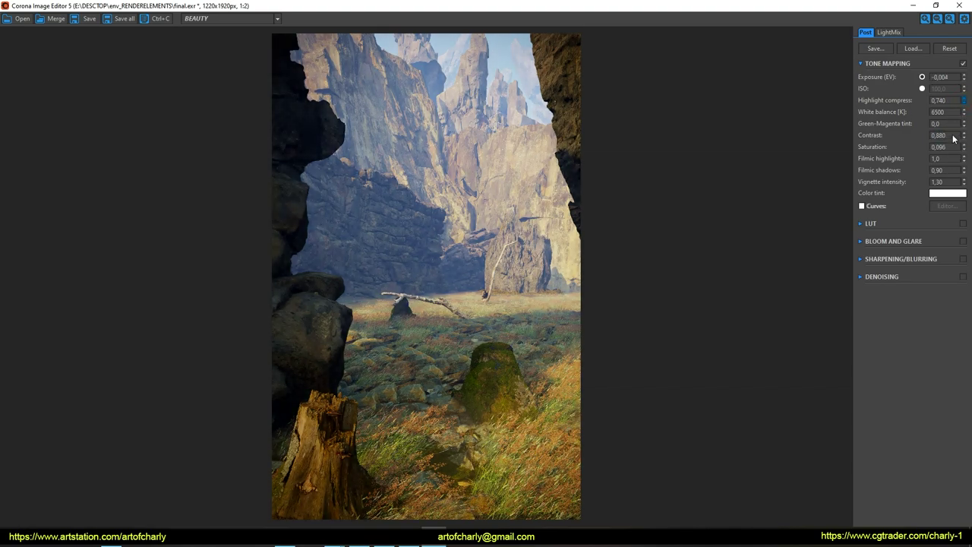
- Apply the Adanmq_FCI LUT at about 0.5 opacity
{"action": "left_click", "coordinate": [870, 223]}
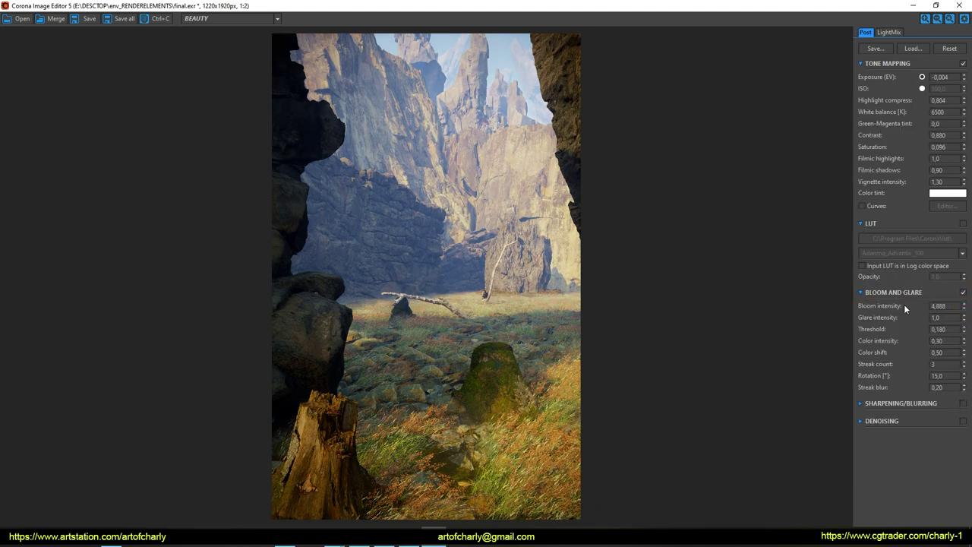
{"action": "left_click", "coordinate": [962, 253]}
{"action": "key", "text": "Down"}
{"action": "key", "text": "Down"}
{"action": "key", "text": "Down"}
{"action": "key", "text": "Down"}
{"action": "key", "text": "Down"}
{"action": "key", "text": "Down"}
{"action": "key", "text": "Down"}
{"action": "key", "text": "Down"}
{"action": "key", "text": "Down"}
{"action": "key", "text": "Down"}
{"action": "key", "text": "Down"}
{"action": "key", "text": "Down"}
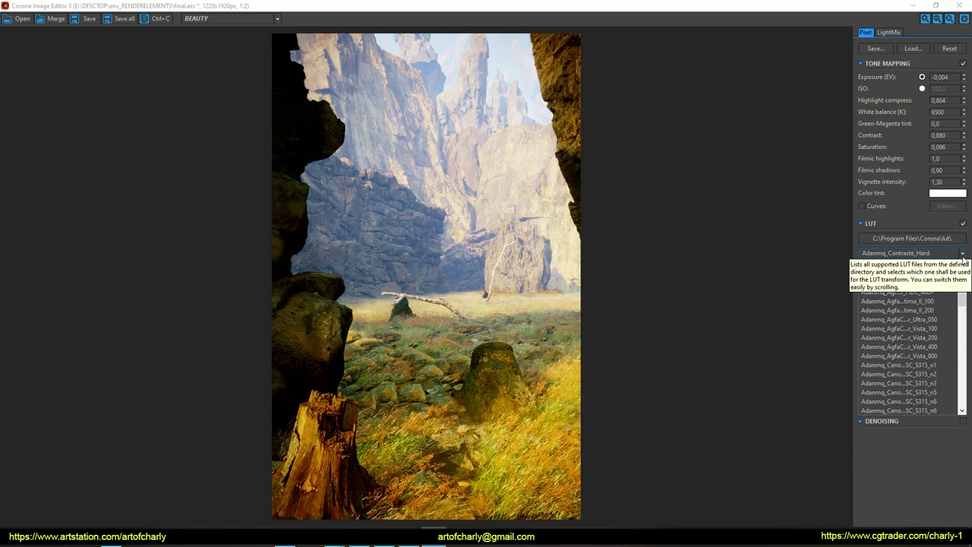
{"action": "key", "text": "Down"}
{"action": "key", "text": "Down"}
{"action": "key", "text": "Down"}
{"action": "key", "text": "Down"}
{"action": "key", "text": "Down"}
{"action": "key", "text": "Down"}
{"action": "key", "text": "Down"}
{"action": "key", "text": "Down"}
{"action": "key", "text": "Down"}
{"action": "key", "text": "Down"}
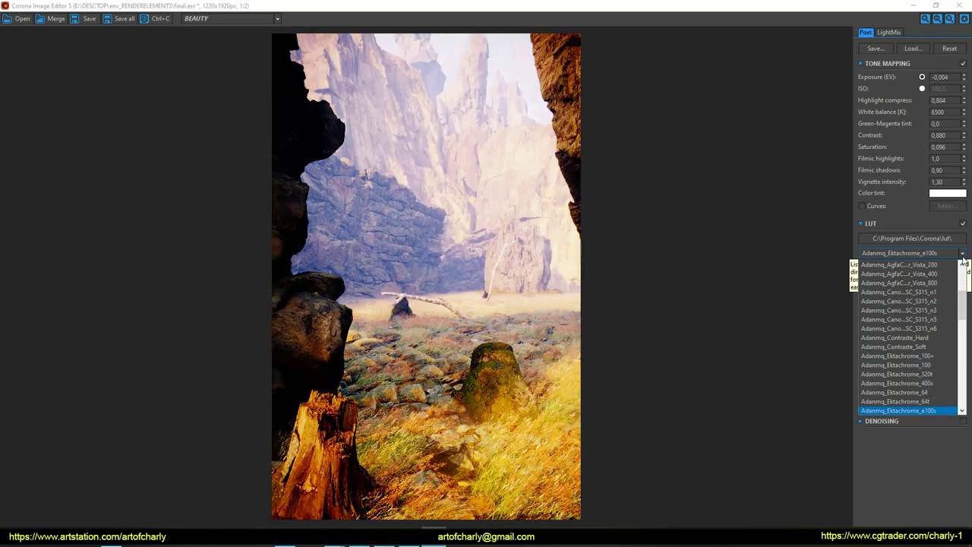
{"action": "key", "text": "Down"}
{"action": "key", "text": "Down"}
{"action": "key", "text": "Down"}
{"action": "key", "text": "Down"}
{"action": "key", "text": "Up"}
{"action": "key", "text": "Return"}
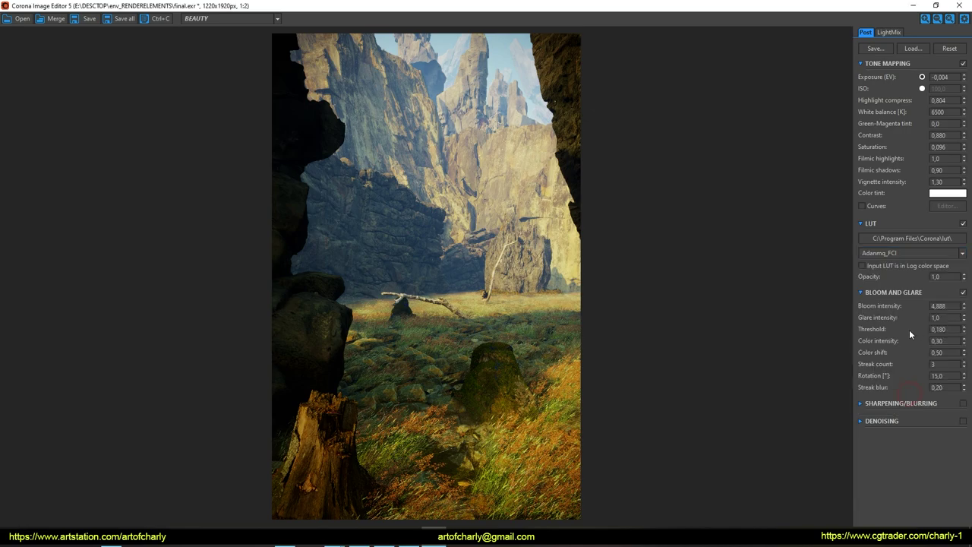
{"action": "left_click_drag", "start_coordinate": [964, 276], "coordinate": [965, 305]}
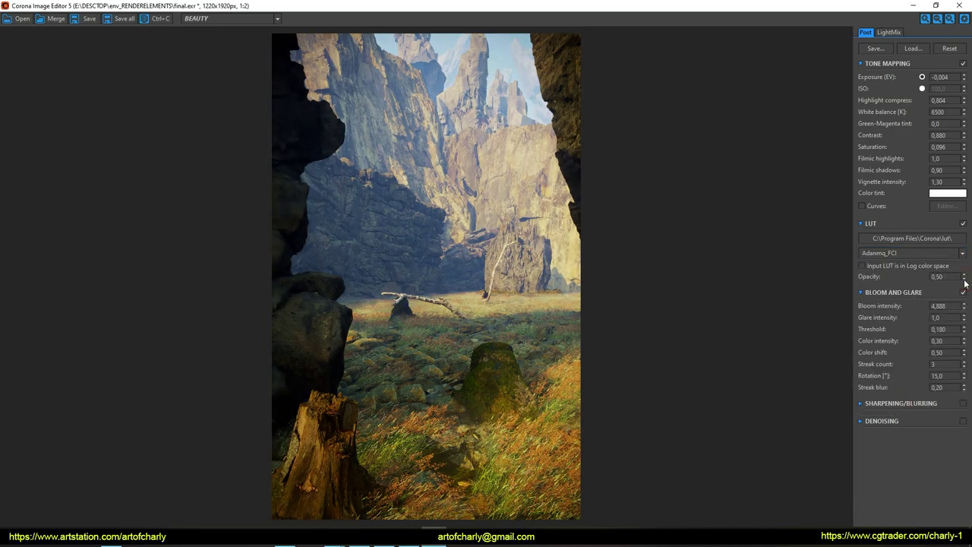
- Save the tone-mapped image as final_Post.tga in Targa format
{"action": "left_click", "coordinate": [963, 64]}
{"action": "left_click", "coordinate": [85, 18]}
{"action": "left_click", "coordinate": [272, 246]}
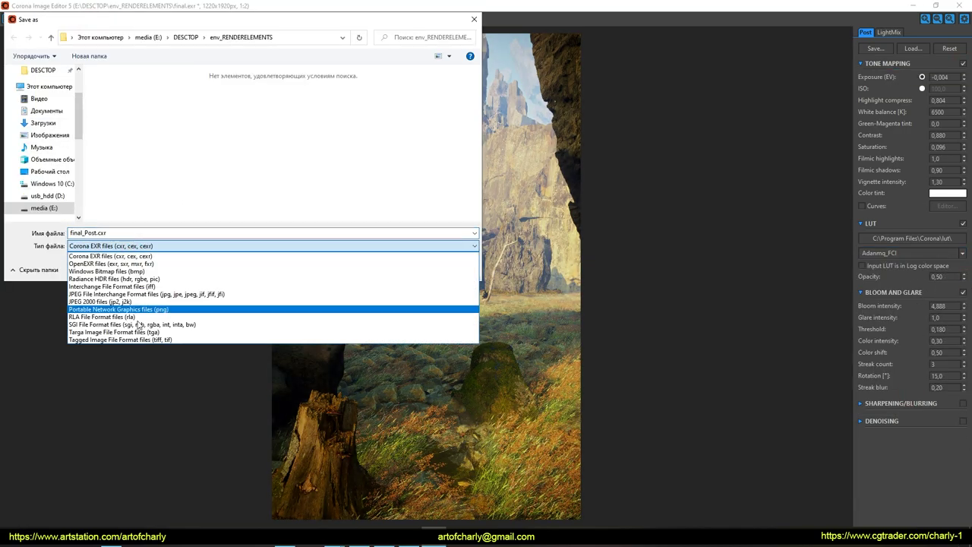
{"action": "left_click", "coordinate": [120, 294]}
{"action": "left_click", "coordinate": [228, 246]}
{"action": "left_click", "coordinate": [119, 332]}
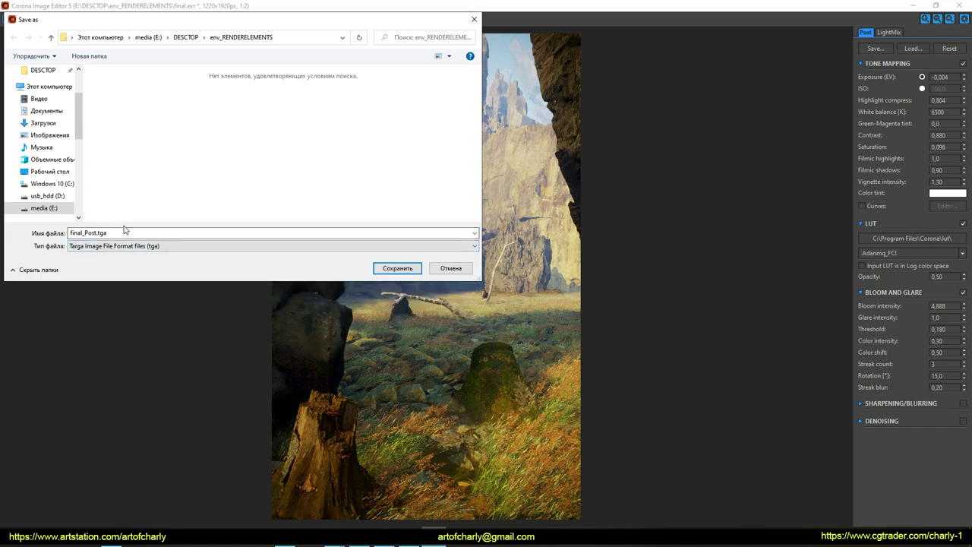
{"action": "left_click", "coordinate": [379, 268]}
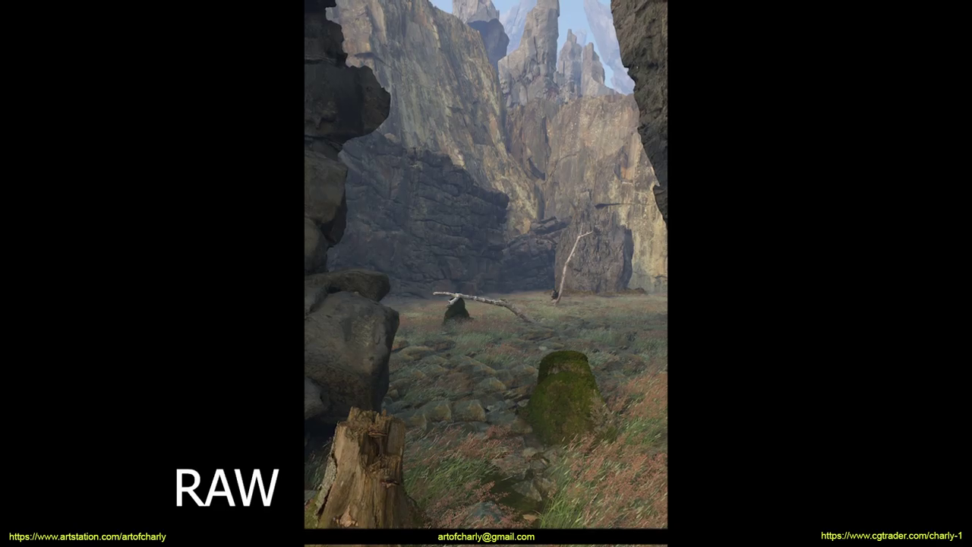